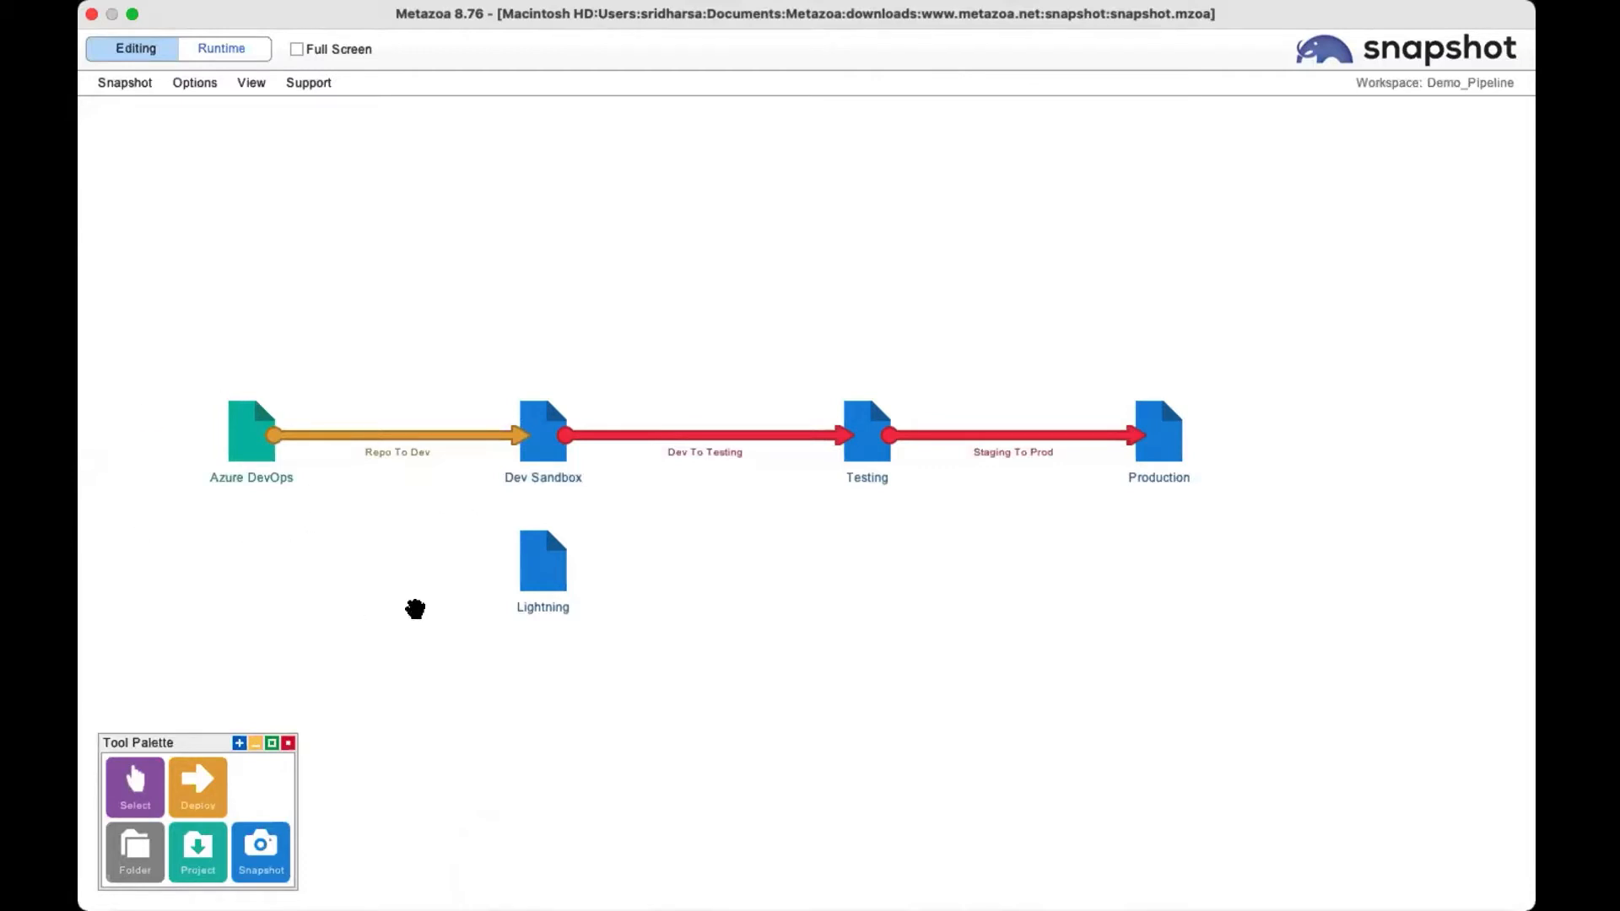
Open the Impact Analysis report for Dev Sandbox and show the dependency diagram of the Account custom object with all metadata types included.
{"action": "mouse_move", "coordinate": [529, 481]}
{"action": "right_click", "coordinate": [539, 460]}
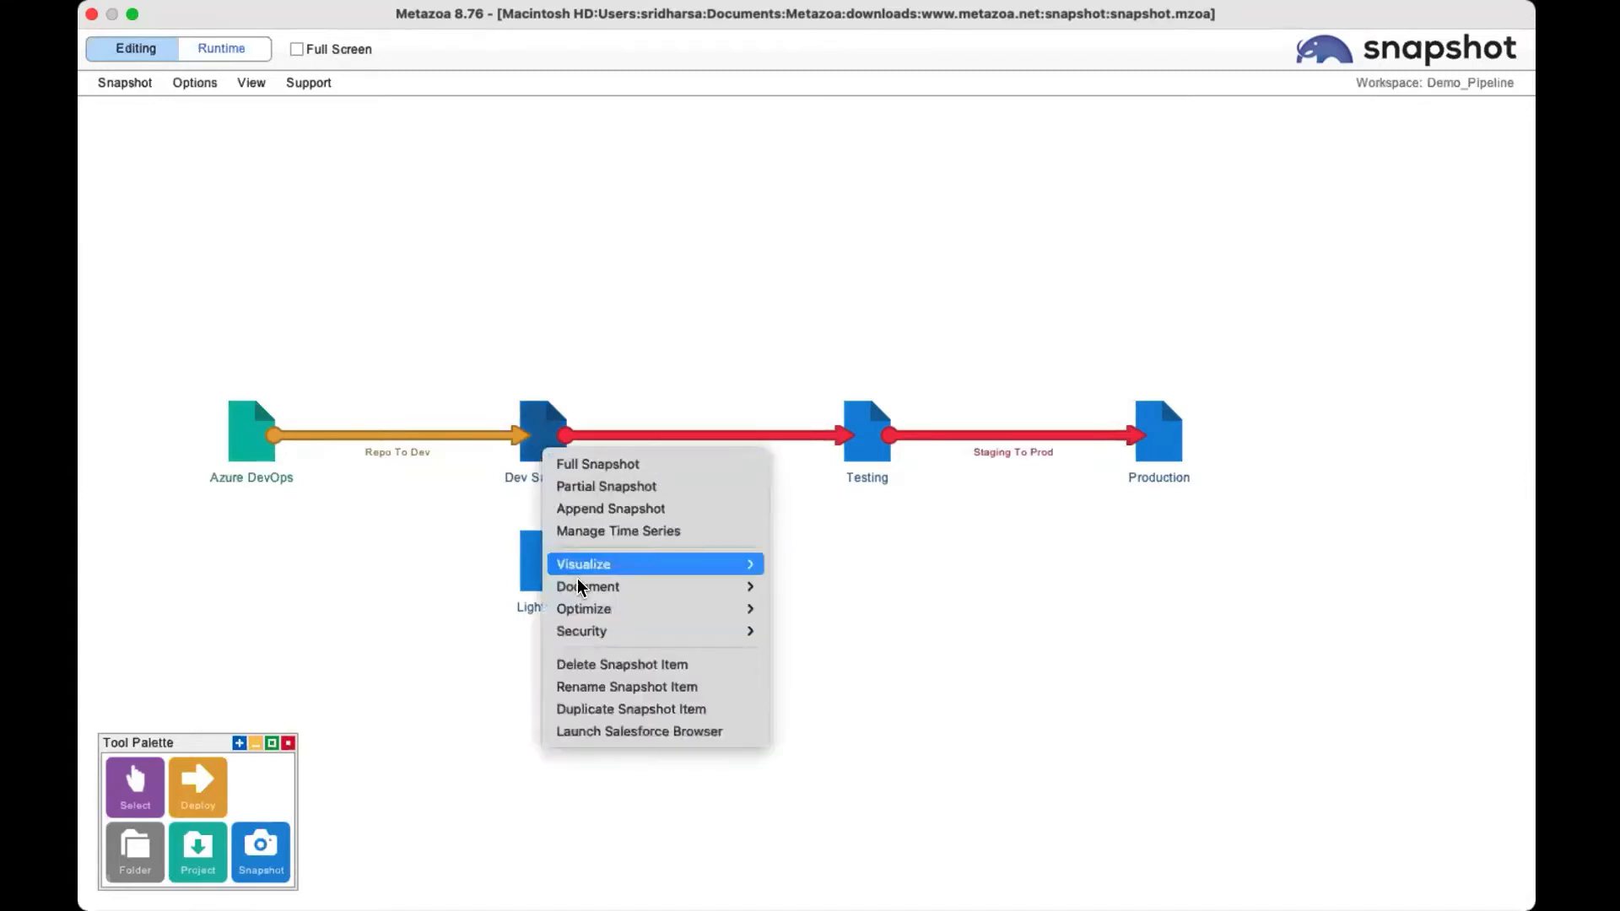
{"action": "mouse_move", "coordinate": [648, 586]}
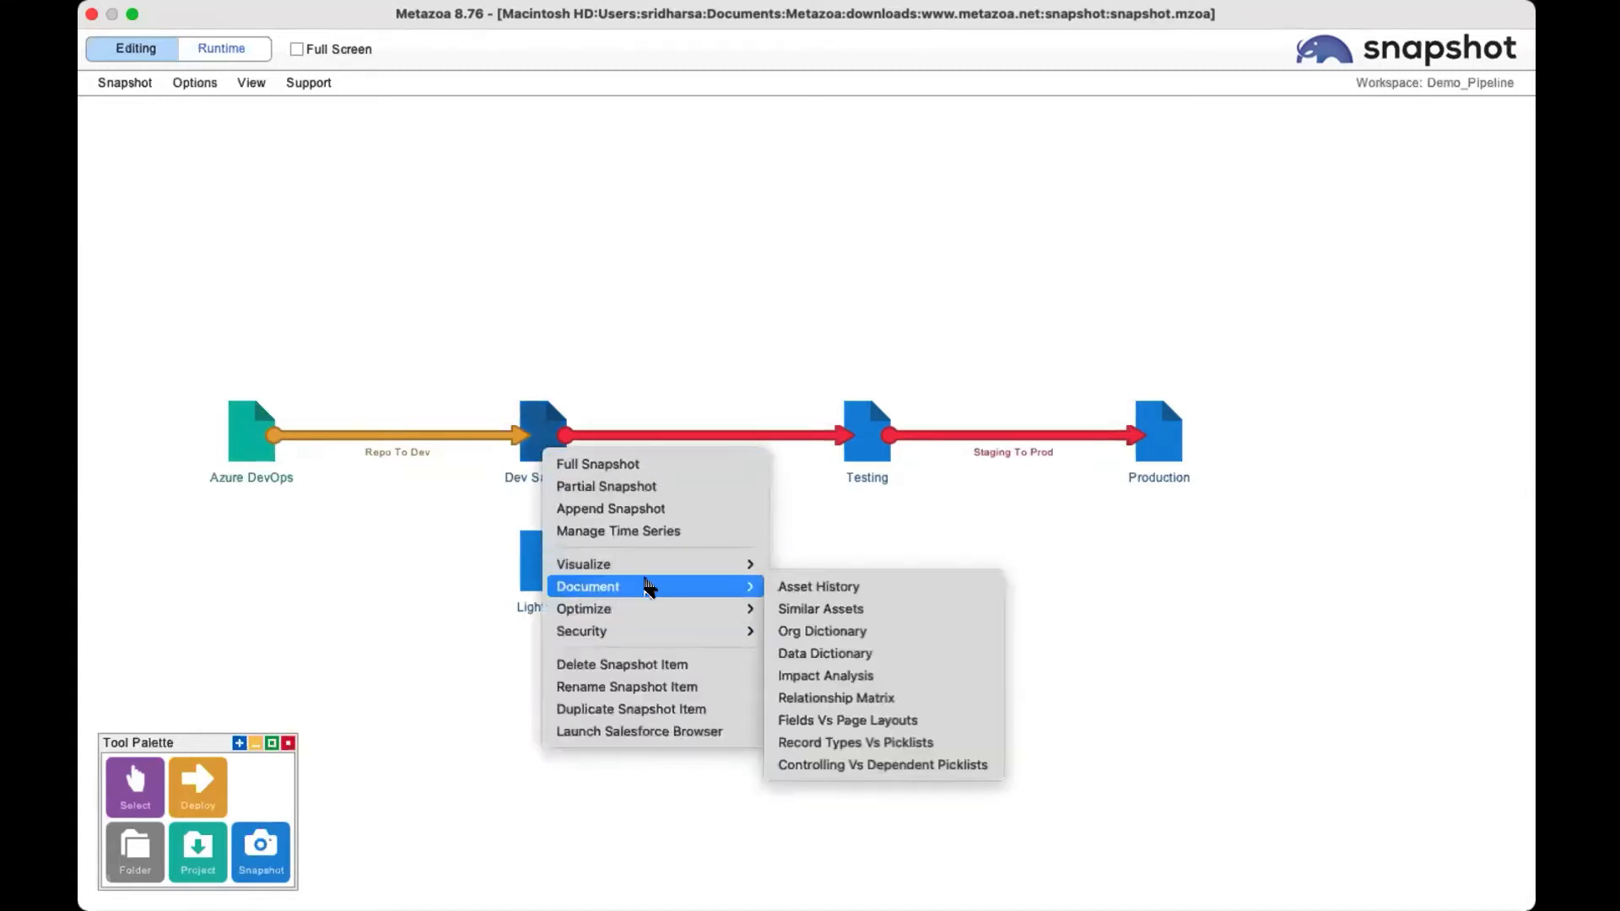
{"action": "left_click", "coordinate": [878, 675]}
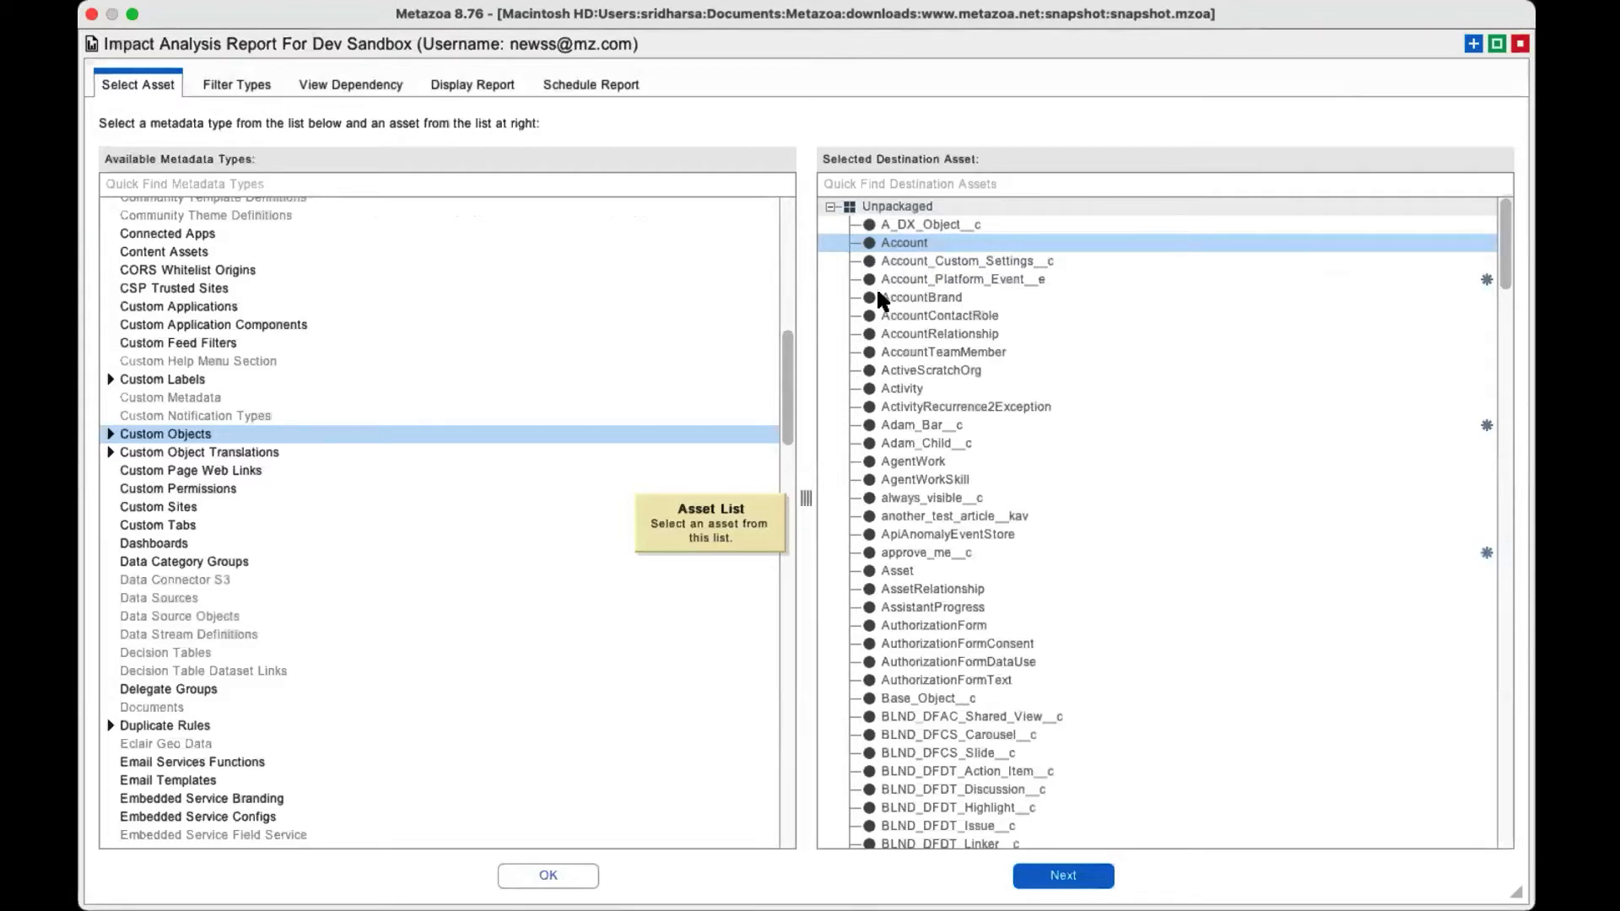
{"action": "left_click", "coordinate": [1083, 875]}
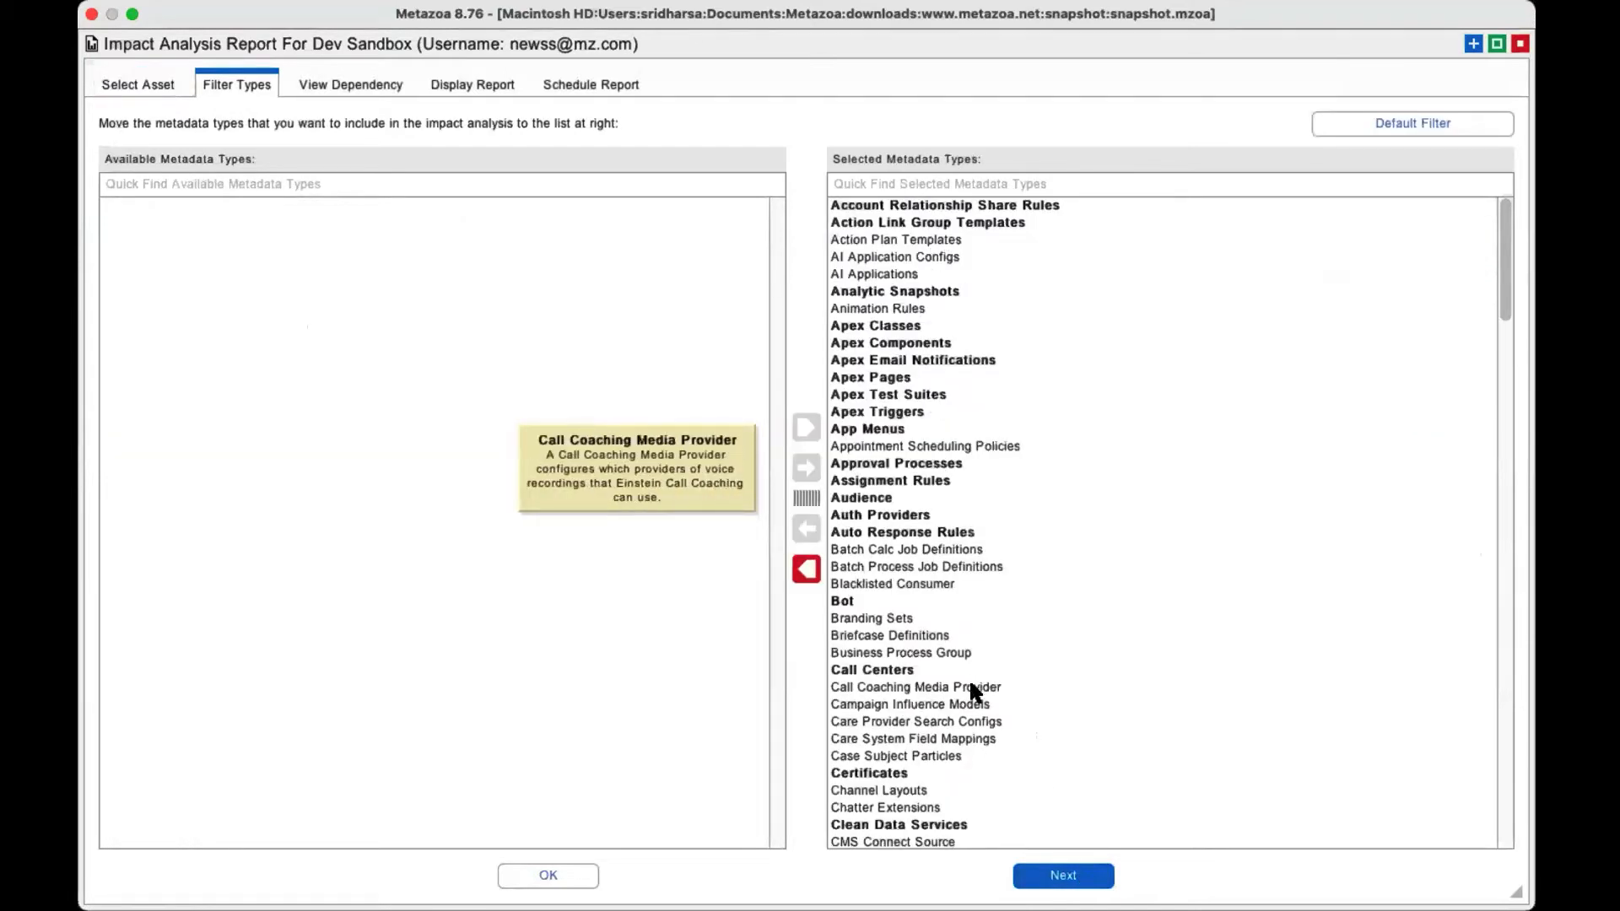
{"action": "left_click", "coordinate": [1071, 875]}
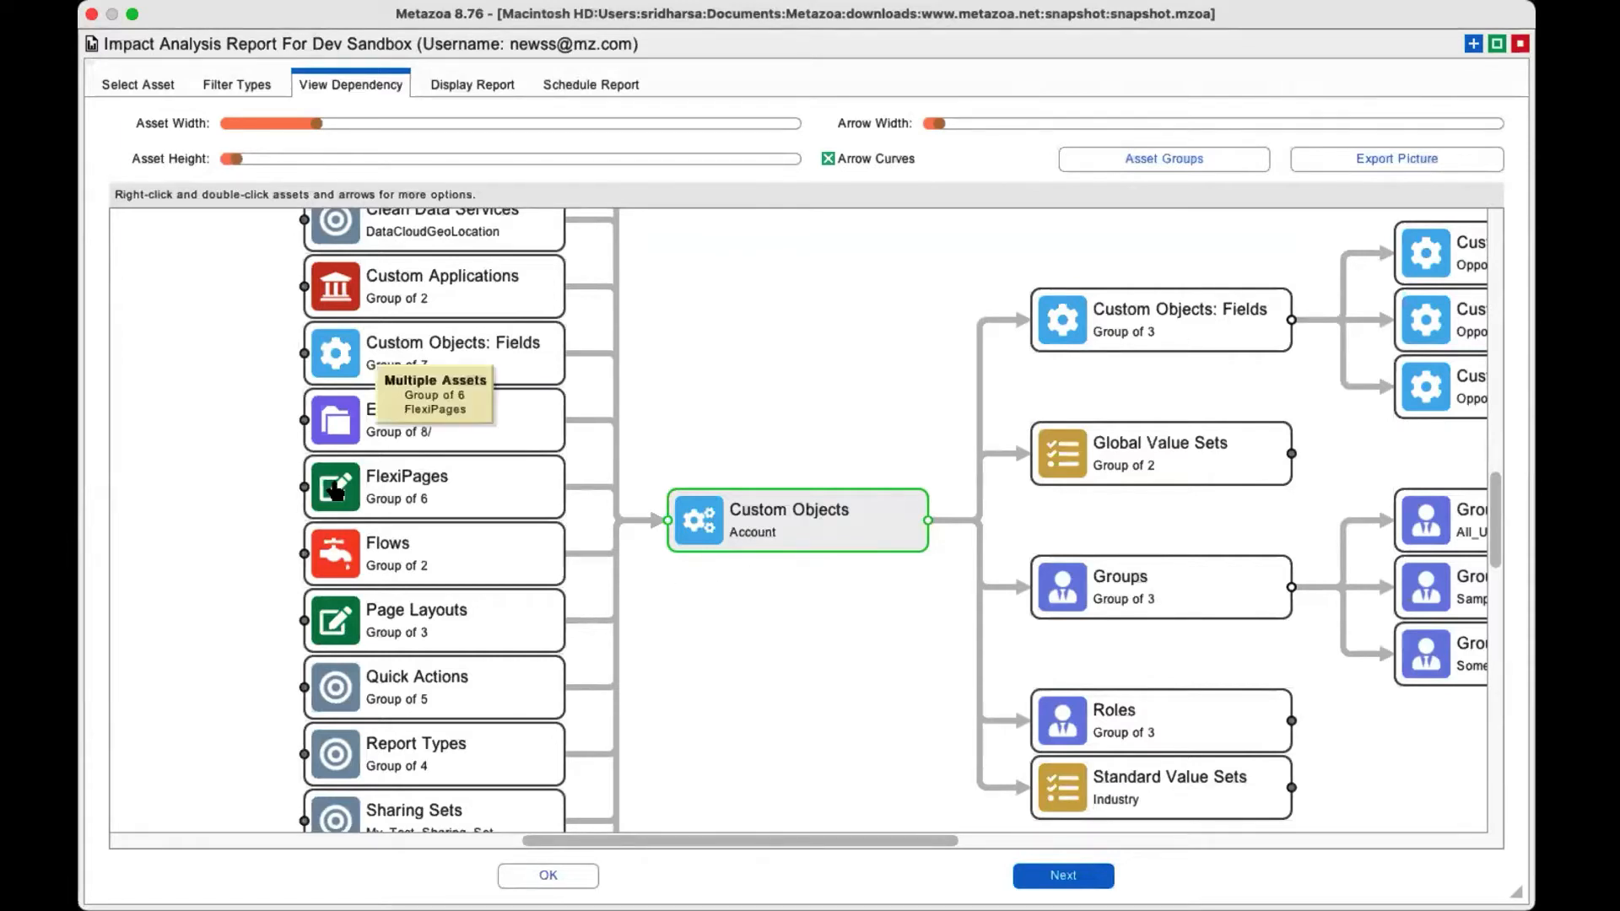
Expand the FlexiPages and Global Value Sets groups in the Account dependency diagram, and check both value sets and Opportunity.CloseDate for further connections.
{"action": "left_click", "coordinate": [301, 488]}
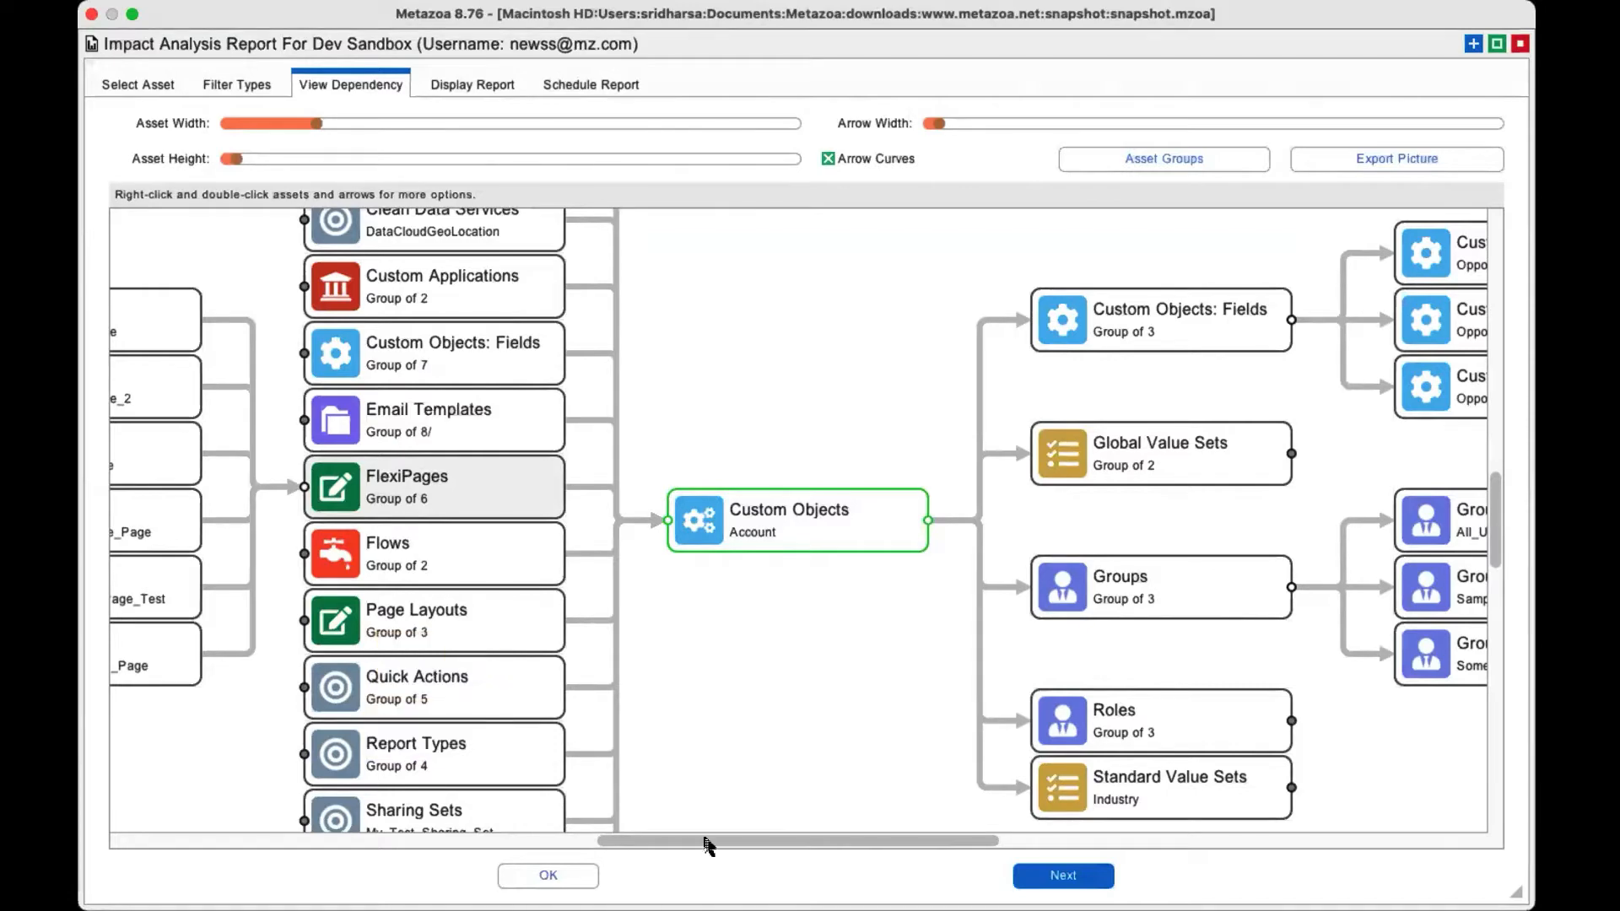
{"action": "scroll", "coordinate": [506, 717], "scroll_direction": "left", "scroll_amount": 10}
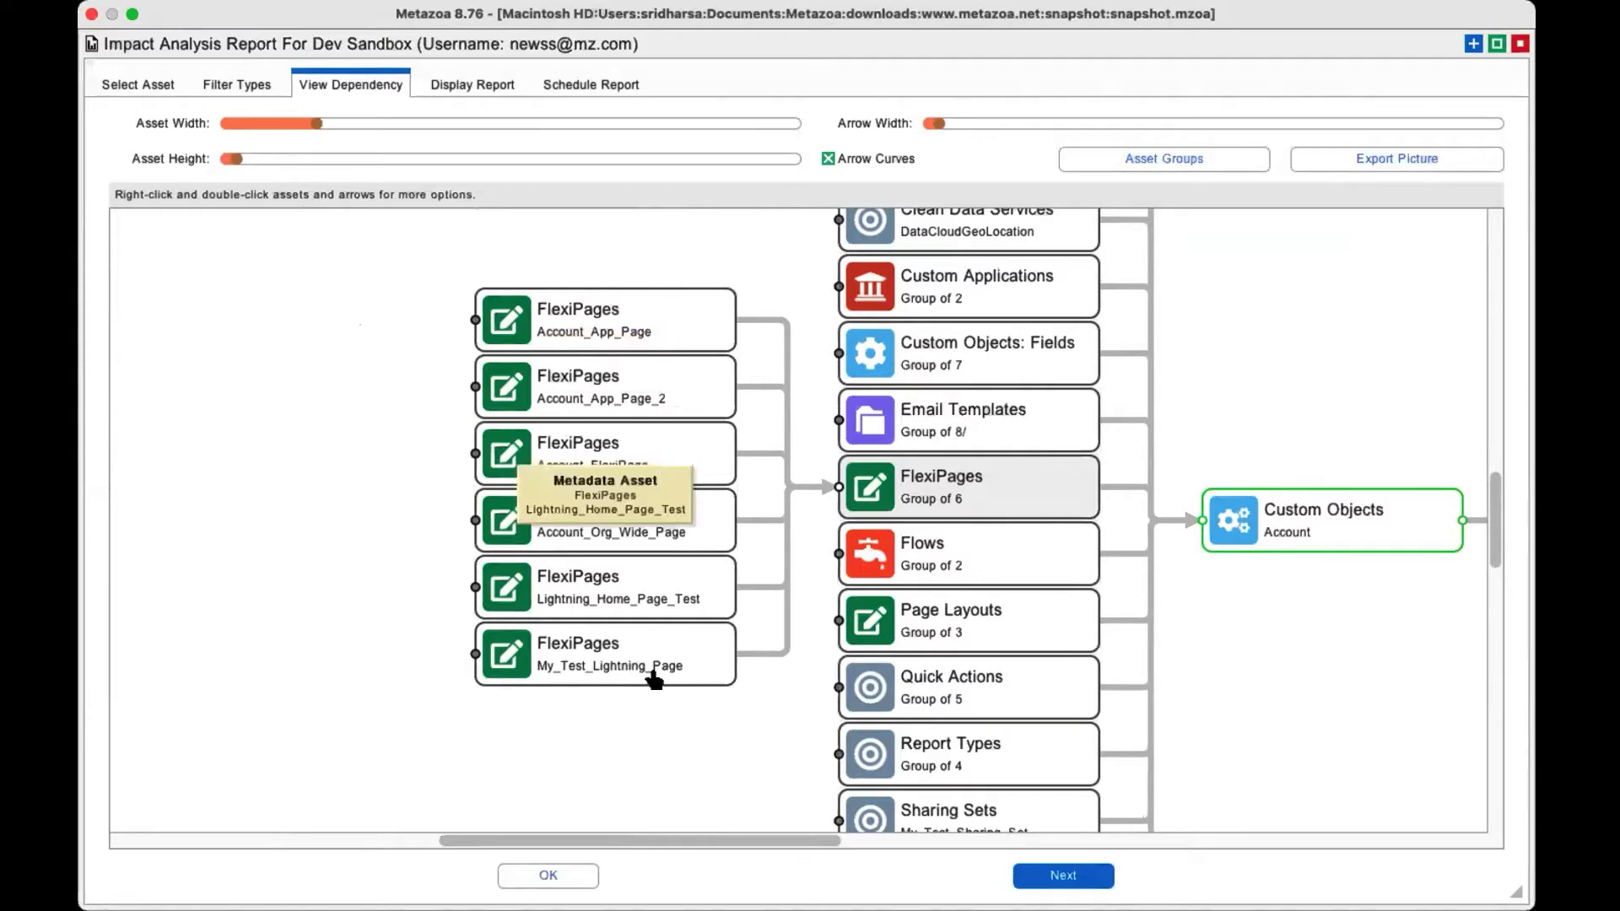
{"action": "left_click_drag", "start_coordinate": [793, 840], "coordinate": [1074, 840]}
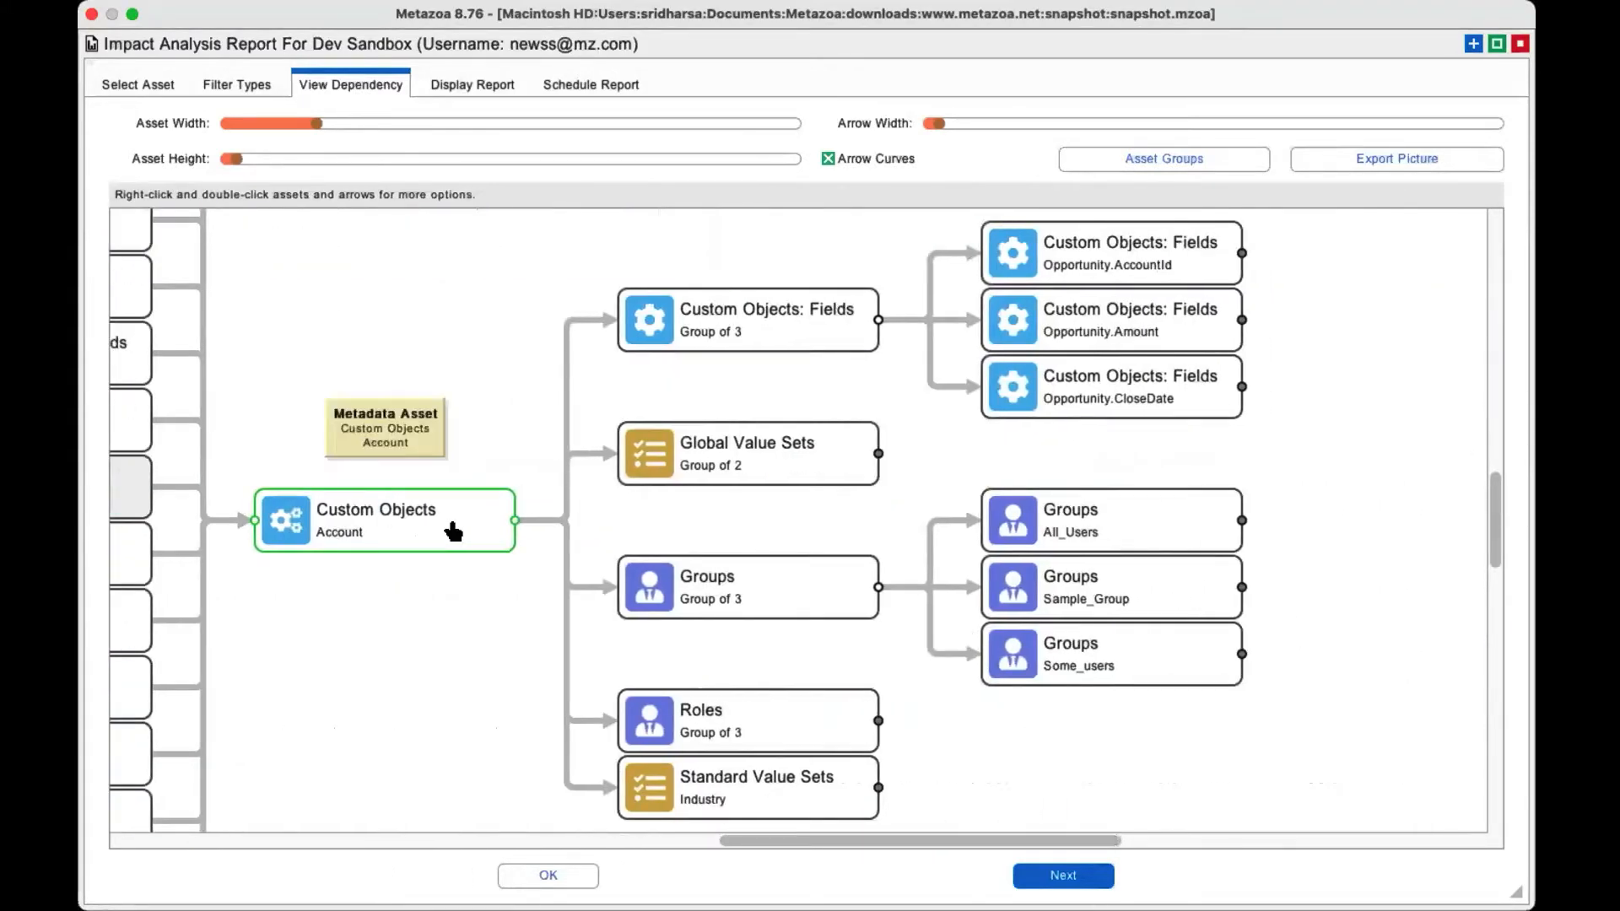
{"action": "left_click", "coordinate": [879, 456]}
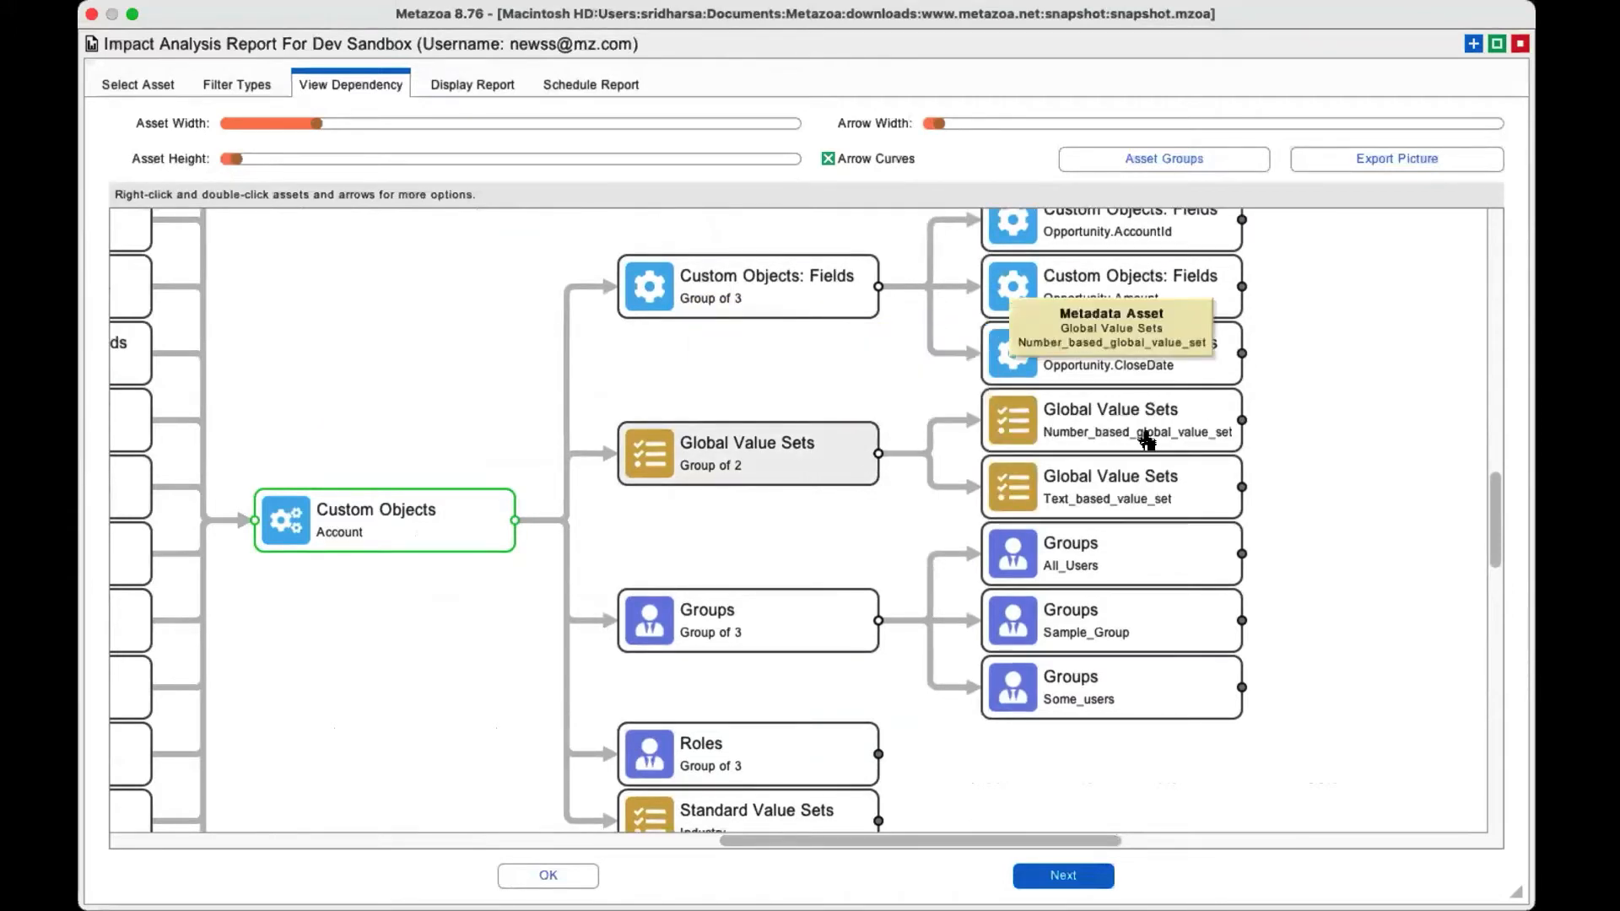
{"action": "left_click", "coordinate": [1240, 419]}
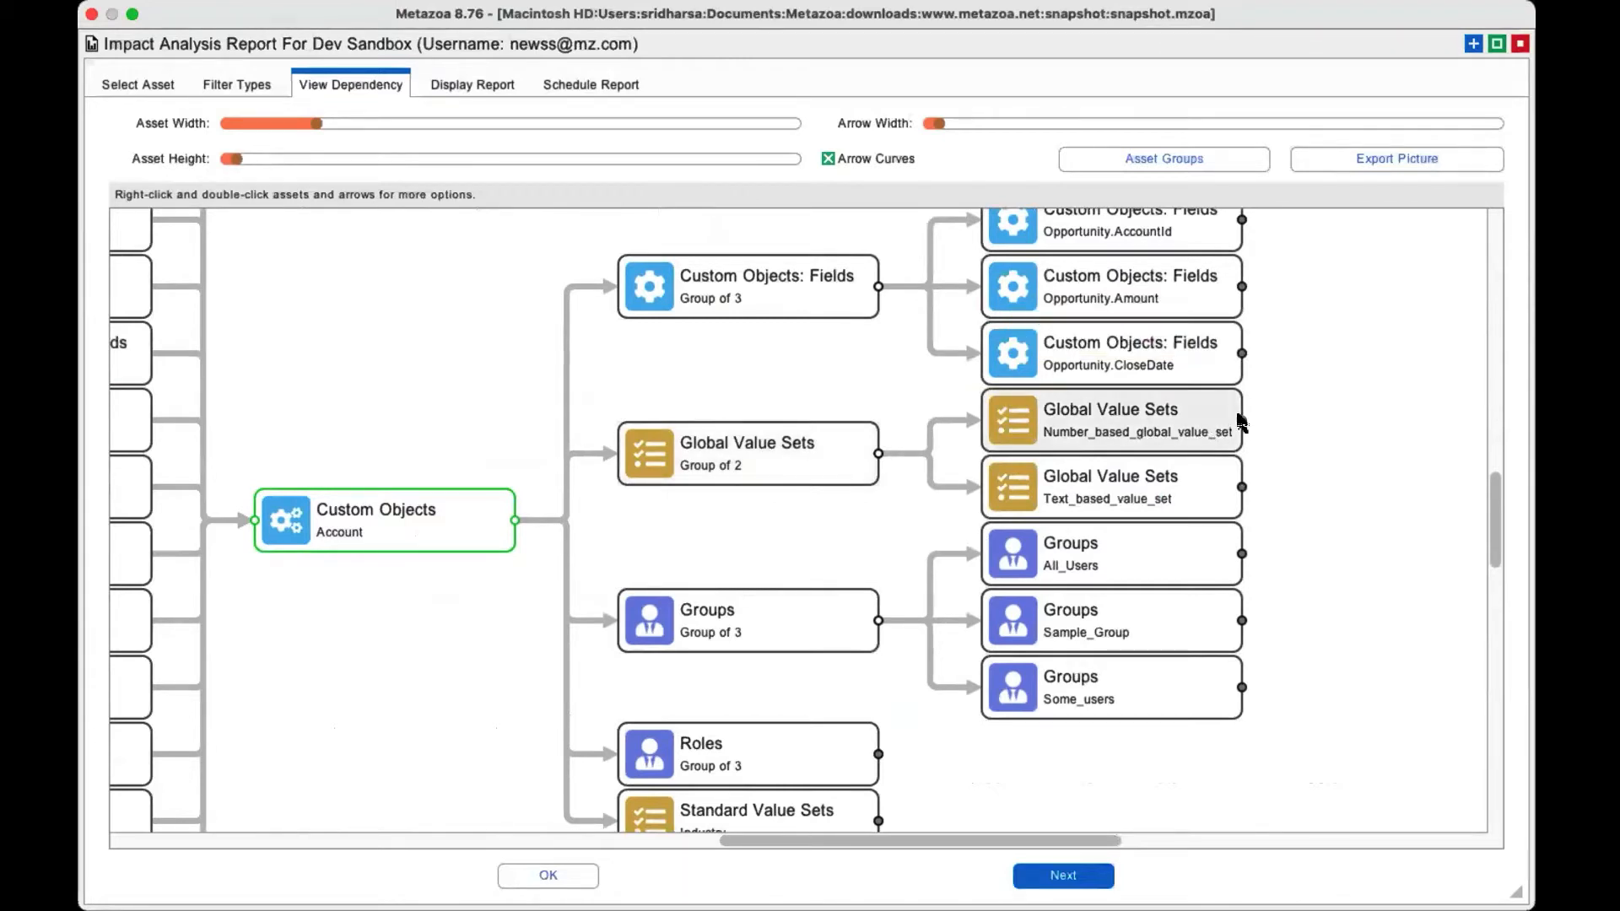
{"action": "left_click", "coordinate": [1241, 487]}
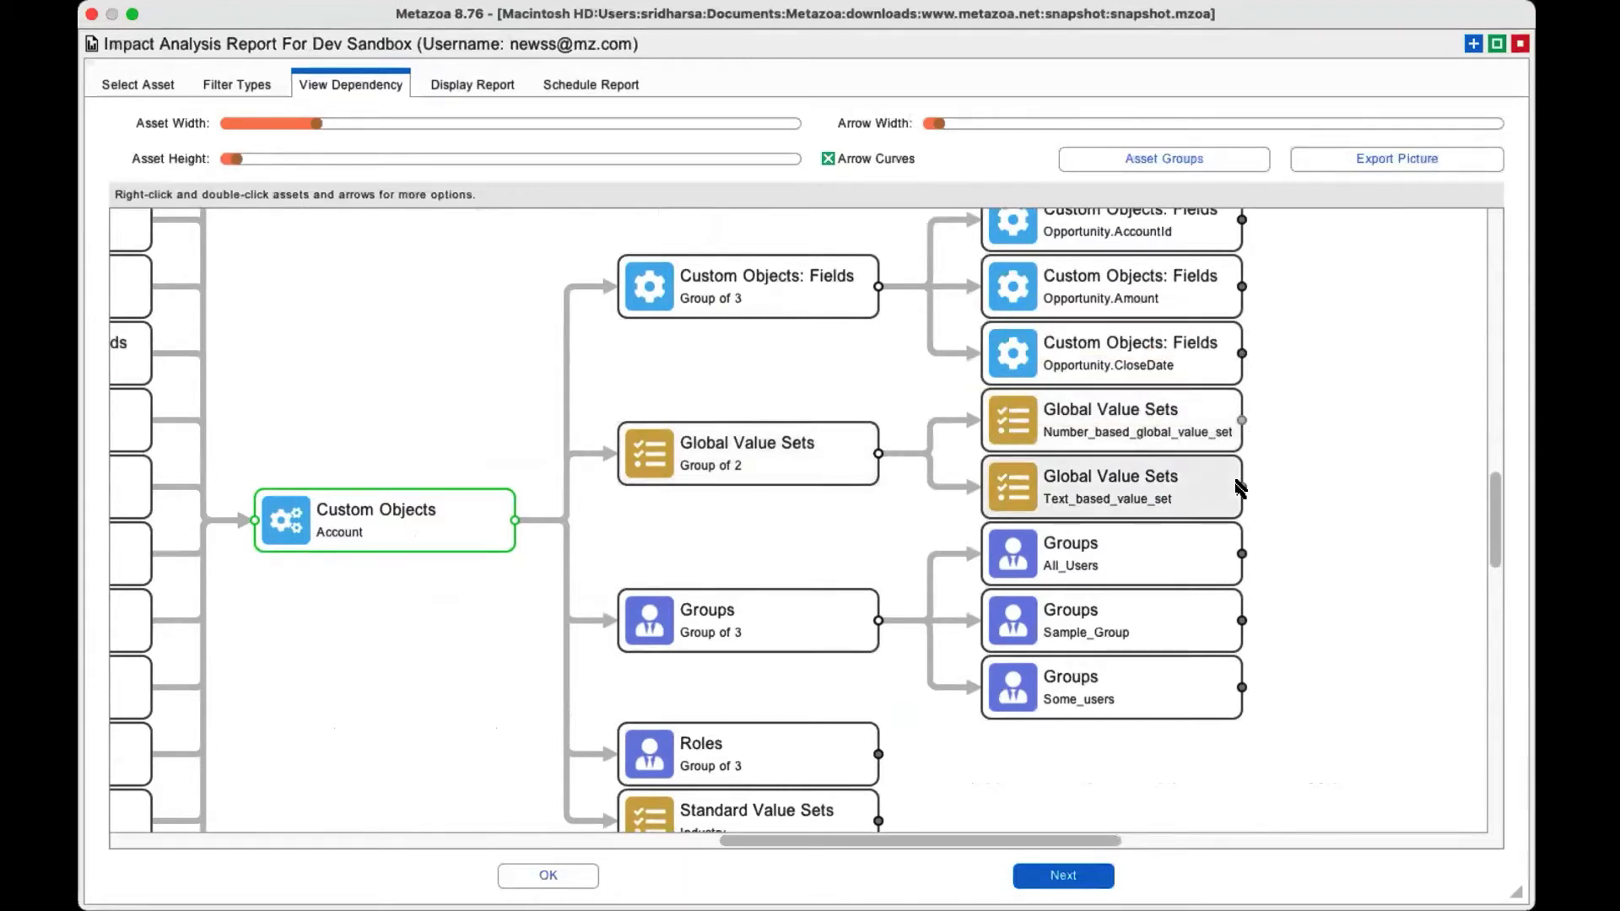
{"action": "left_click", "coordinate": [1242, 355]}
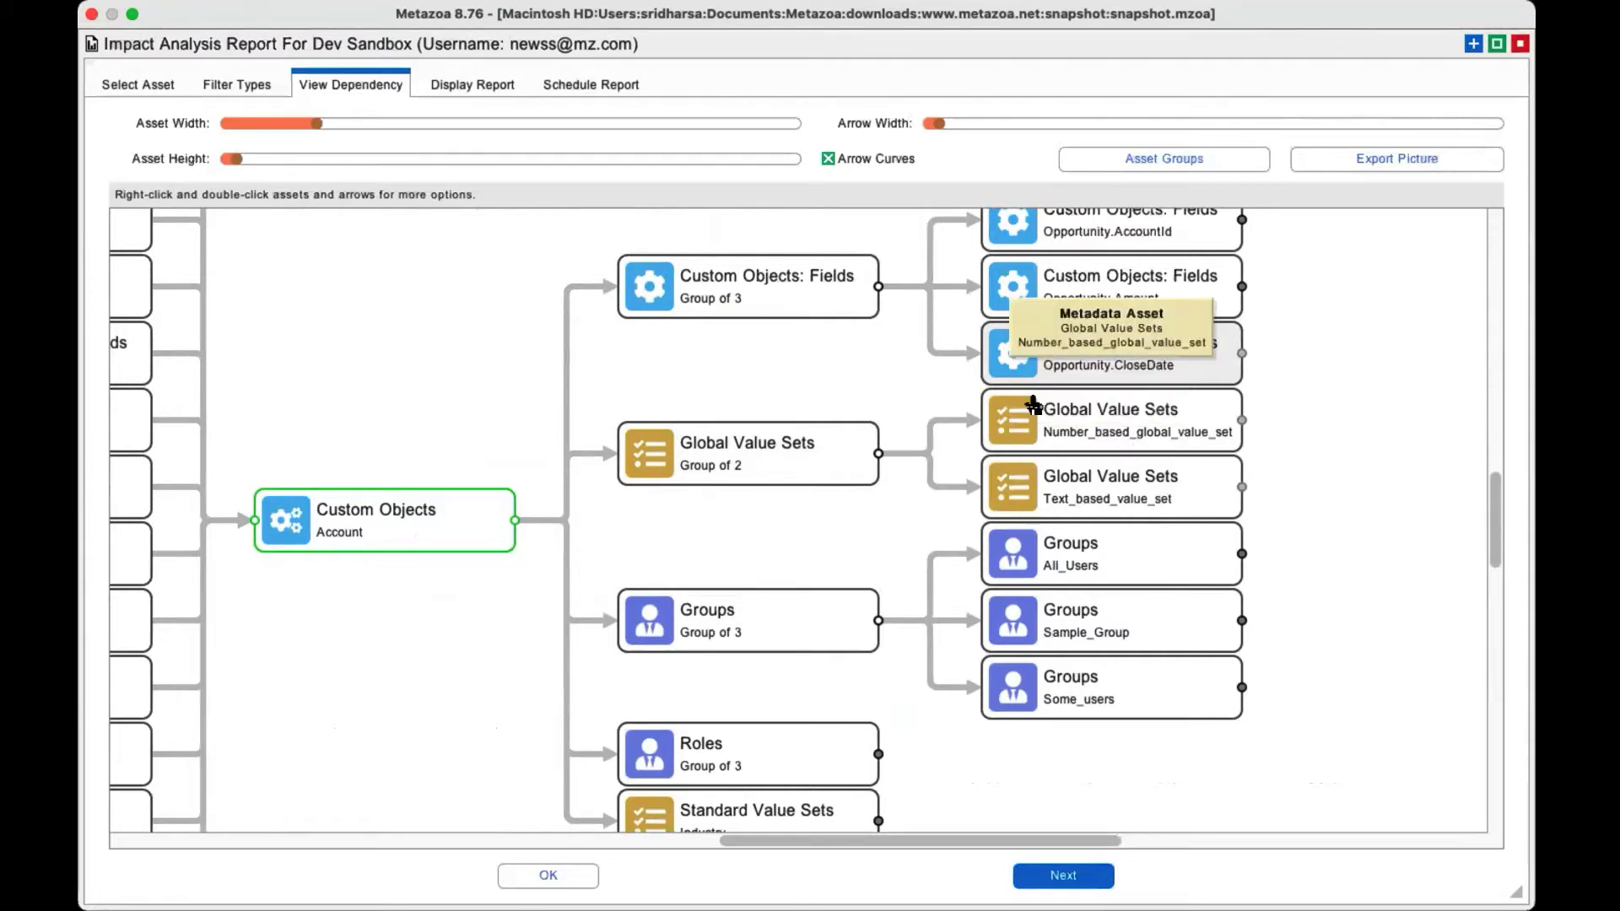
Trace the dependency path between the Account object and the Opportunity.CloseDate field.
{"action": "scroll", "coordinate": [1354, 471], "scroll_direction": "up", "scroll_amount": 2}
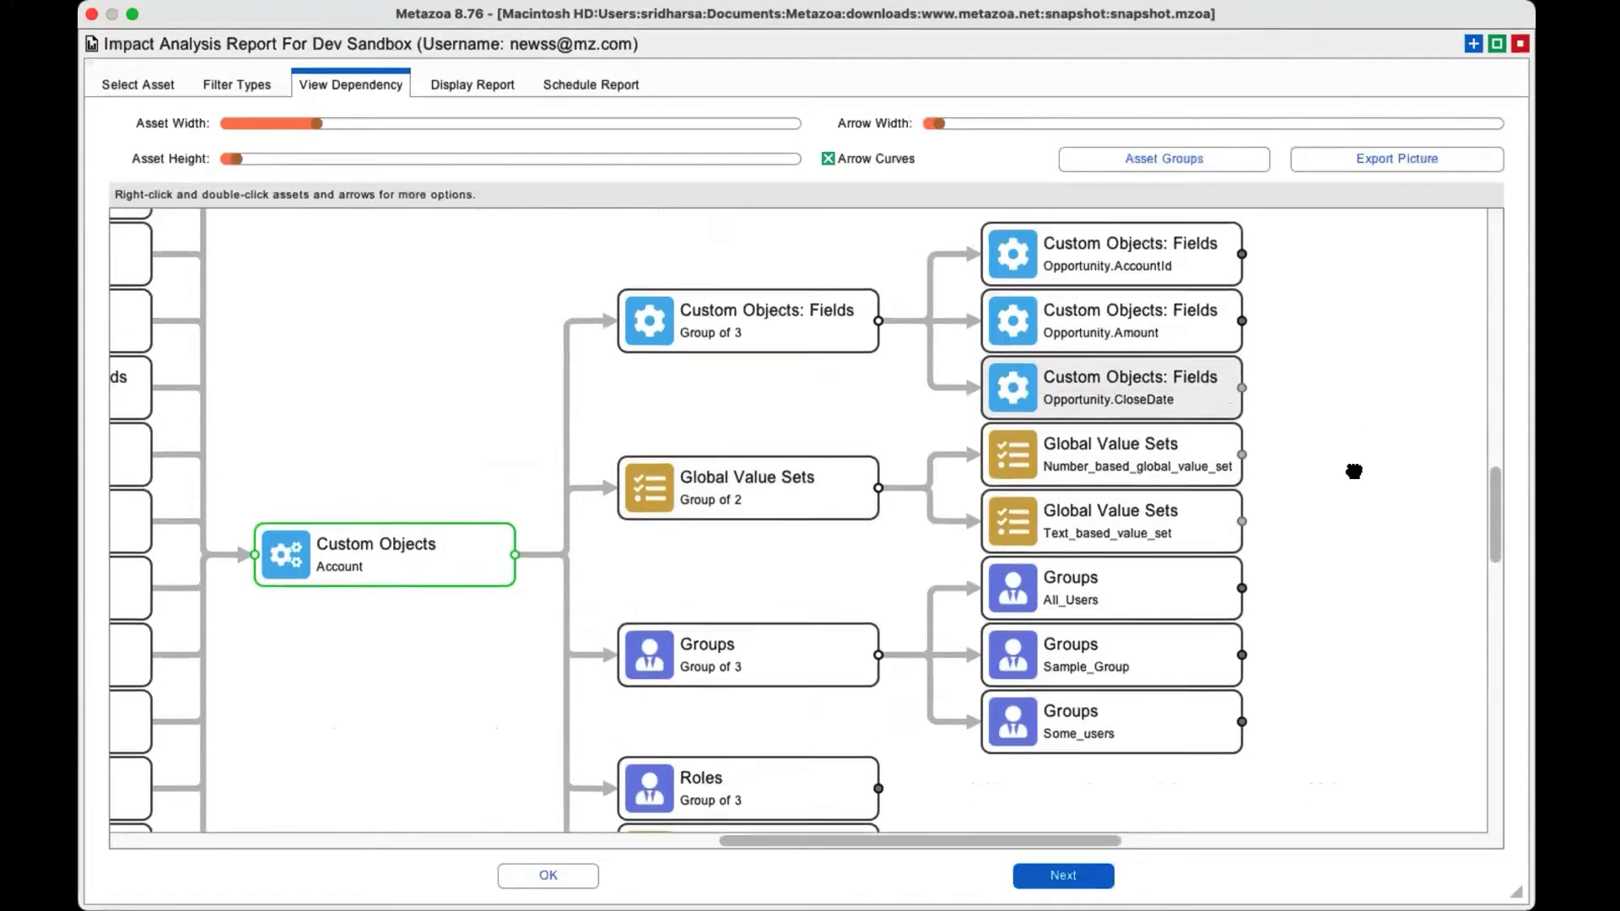
{"action": "scroll", "coordinate": [1353, 471], "scroll_direction": "up", "scroll_amount": 2}
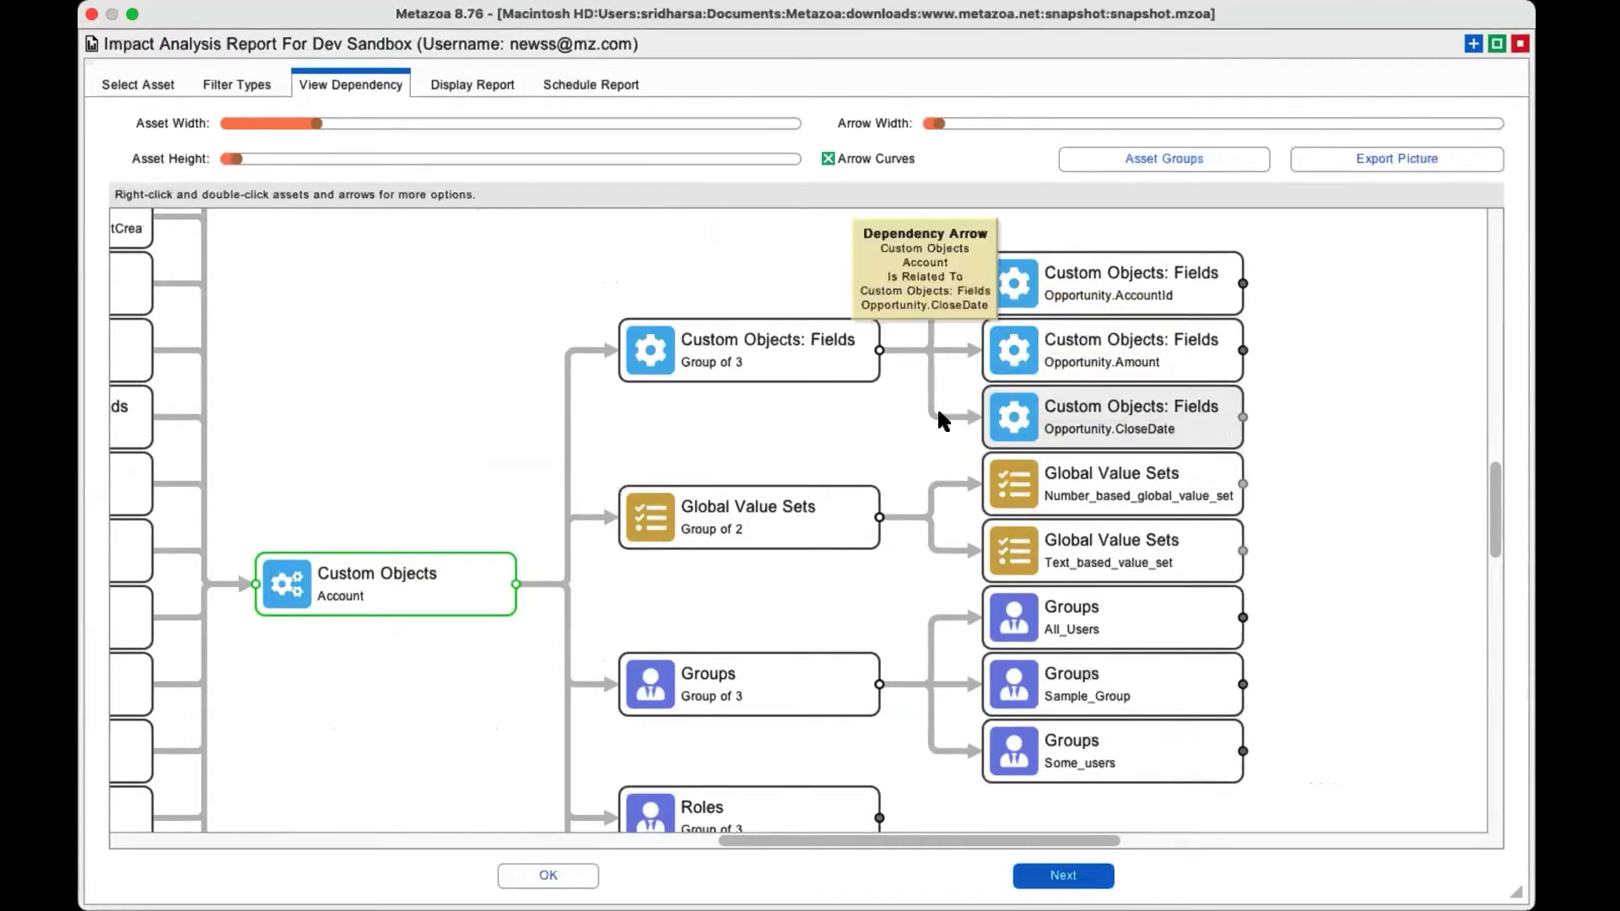
{"action": "right_click", "coordinate": [1111, 417]}
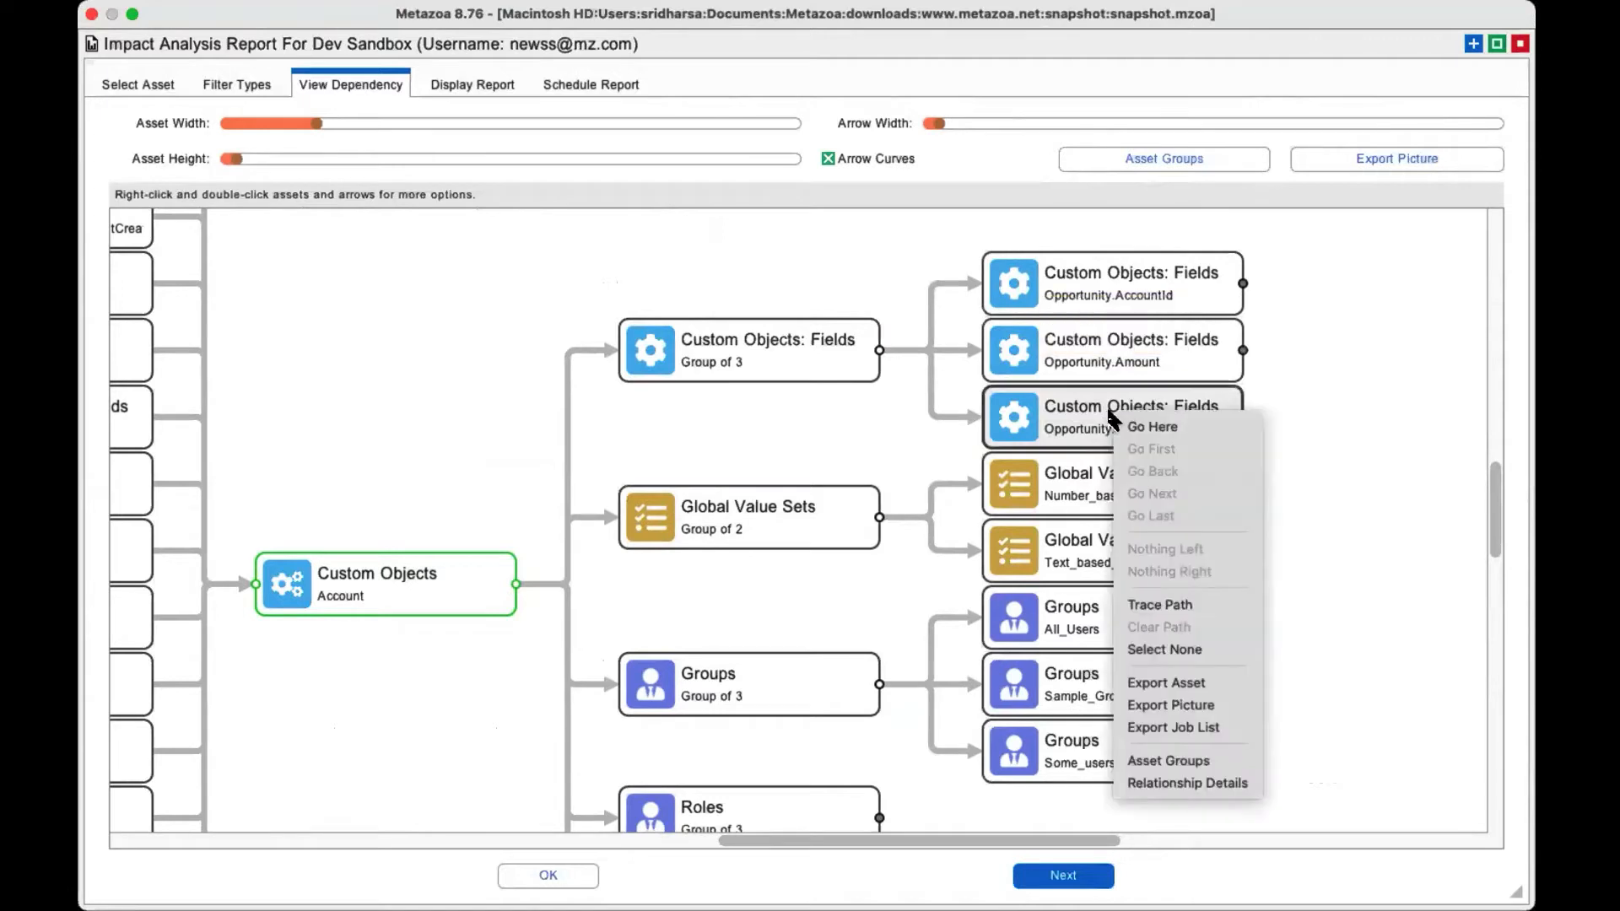
{"action": "left_click", "coordinate": [1180, 604]}
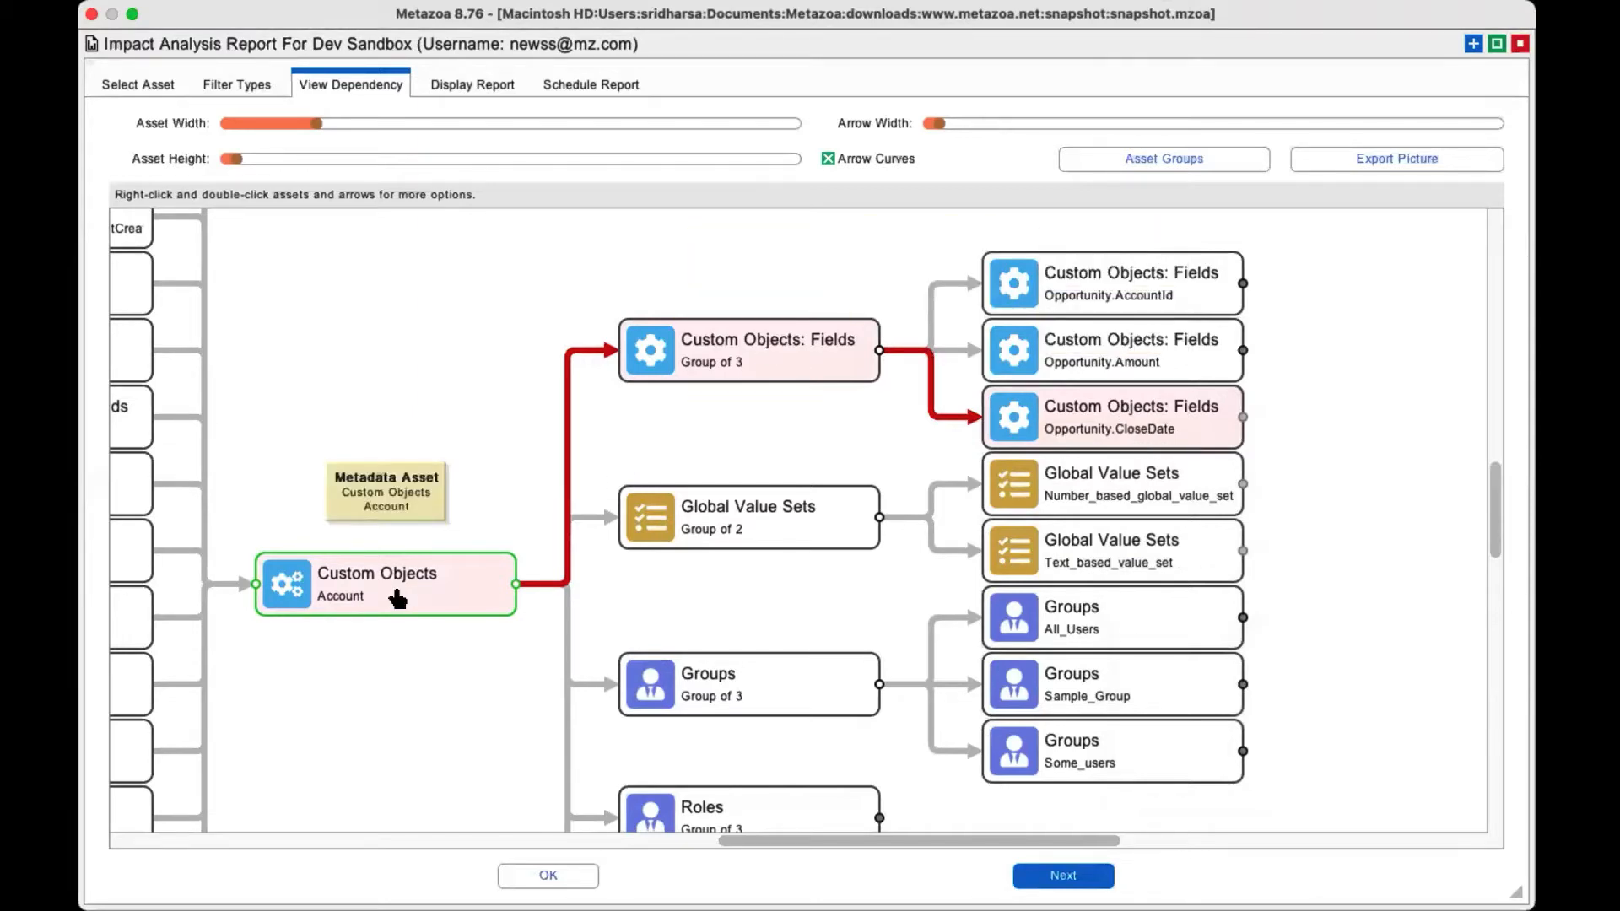
Try to export the job list for the traced Opportunity.CloseDate path as job_list.txt in Downloads.
{"action": "scroll", "coordinate": [397, 599], "scroll_direction": "right", "scroll_amount": 2}
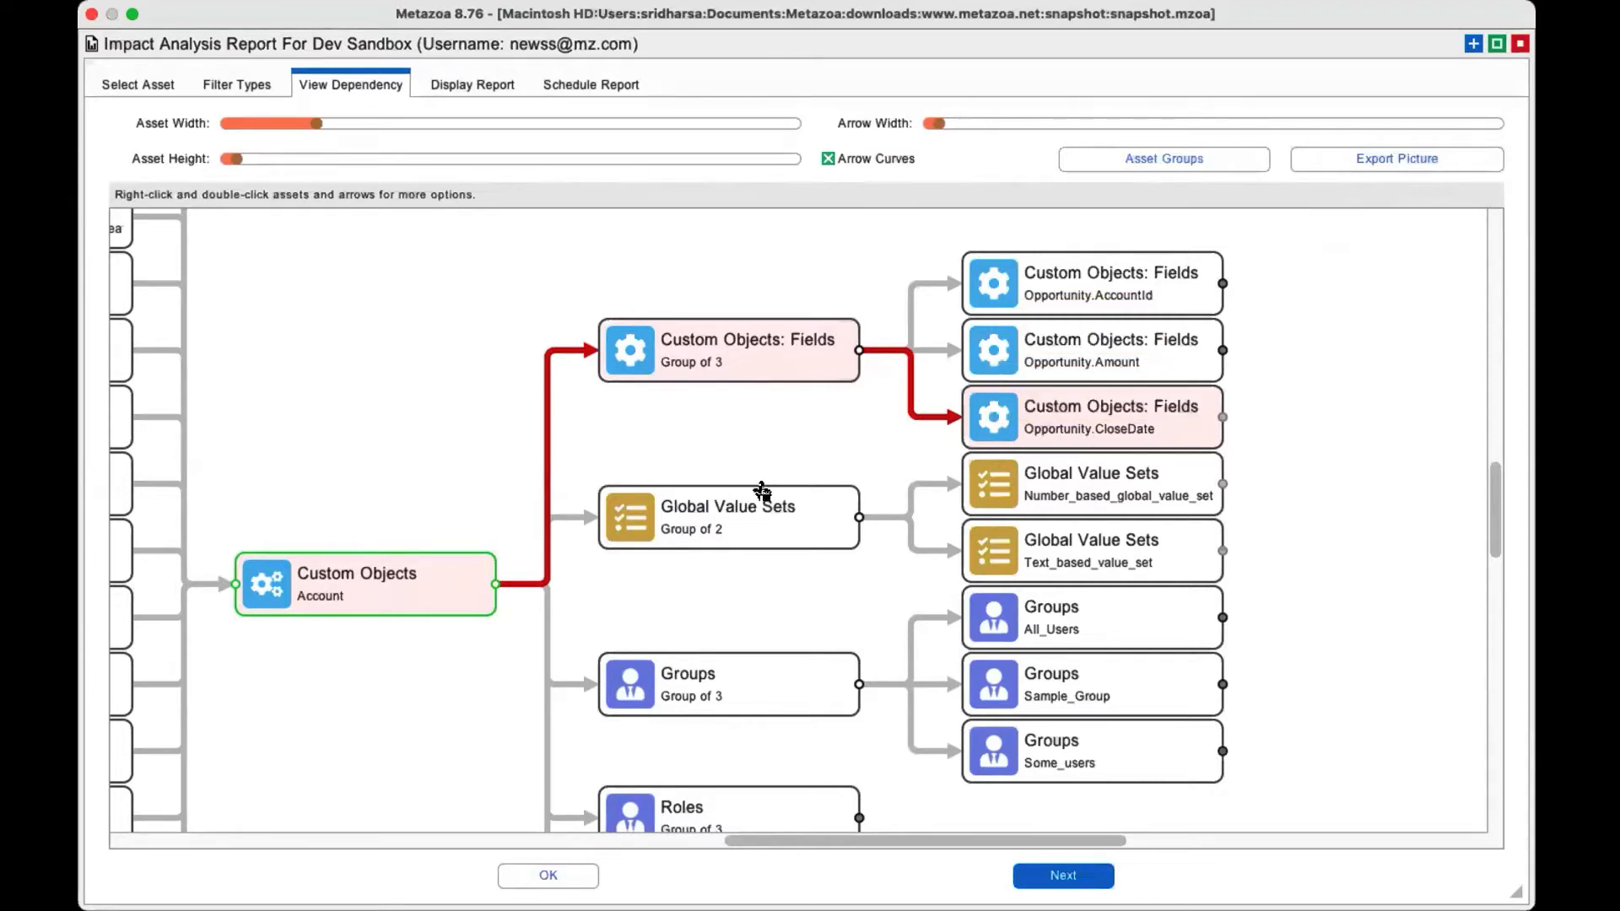
{"action": "right_click", "coordinate": [1081, 441]}
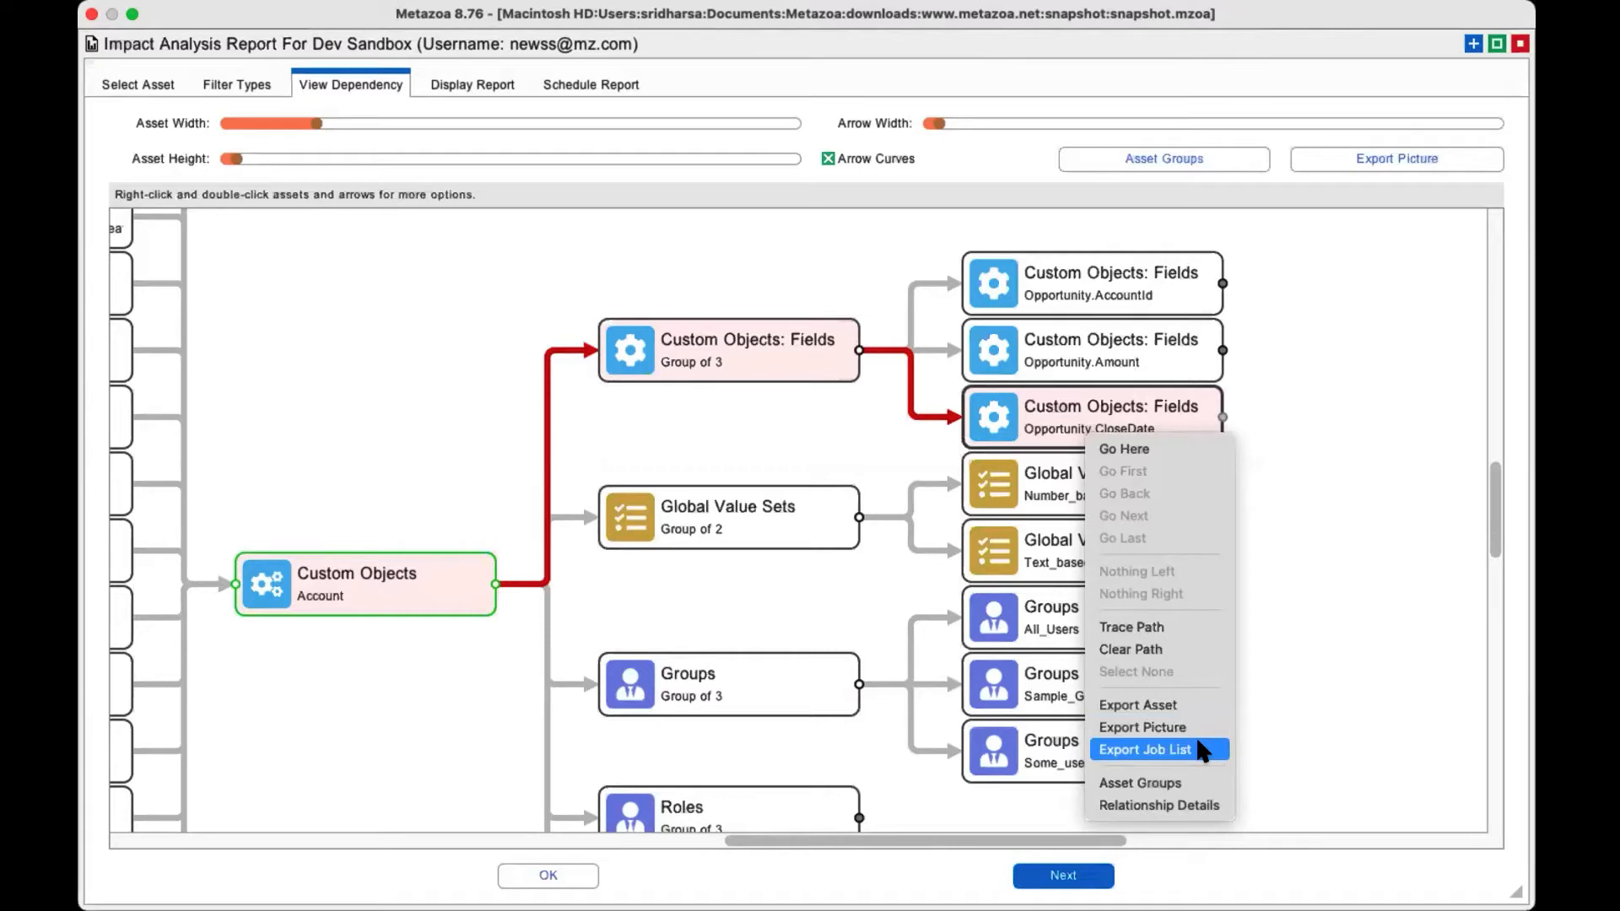
{"action": "left_click", "coordinate": [634, 590]}
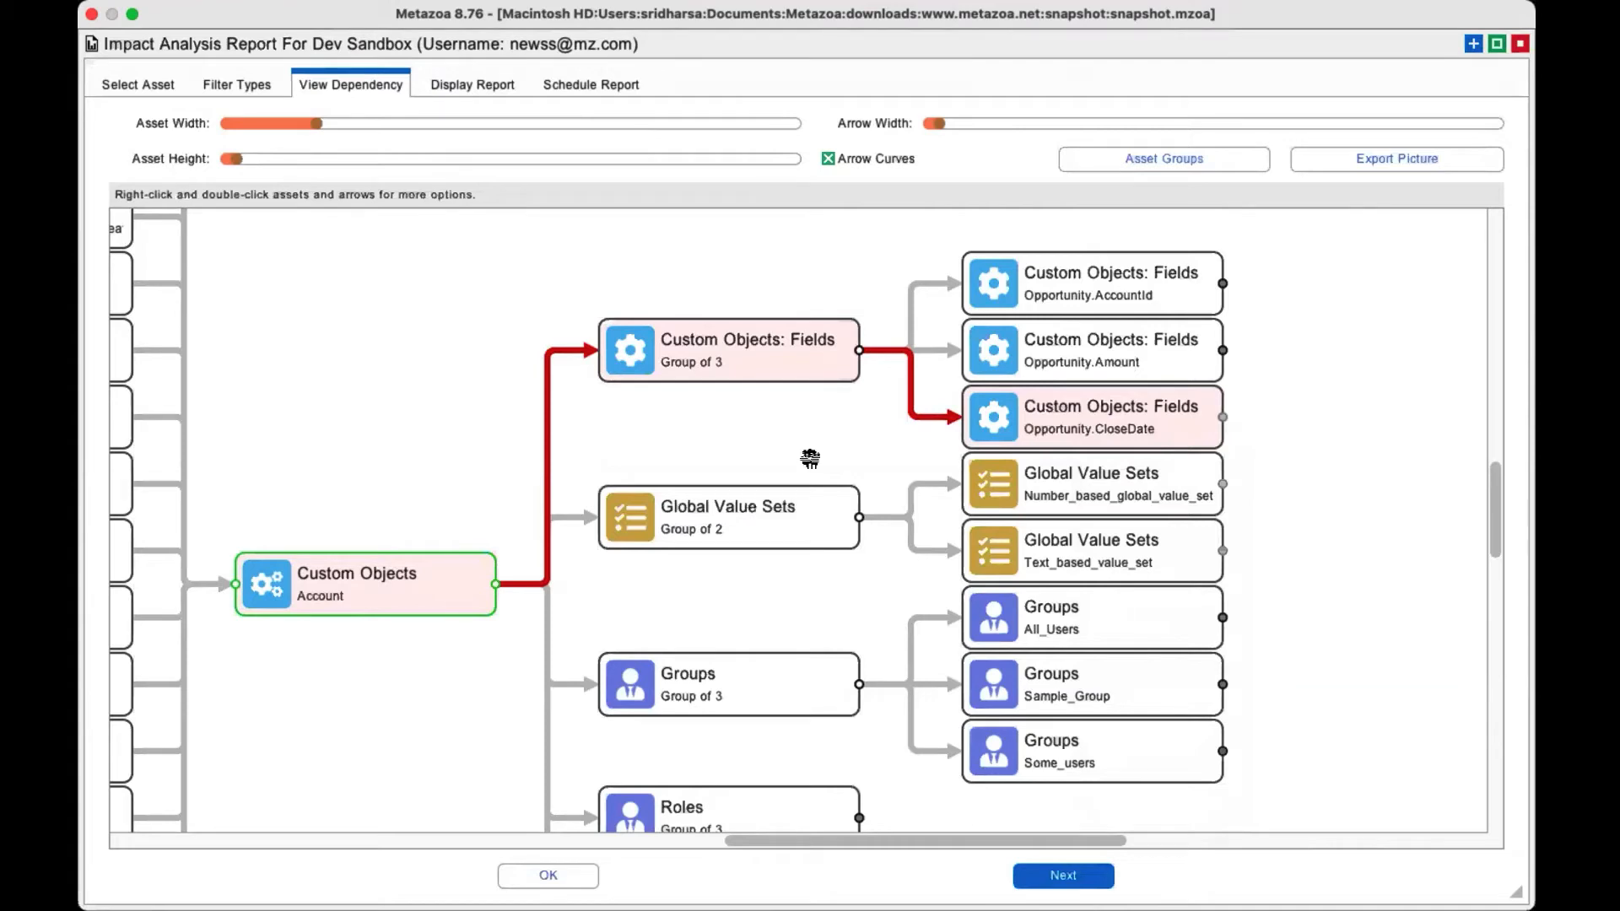
{"action": "left_click_drag", "start_coordinate": [790, 840], "coordinate": [672, 788]}
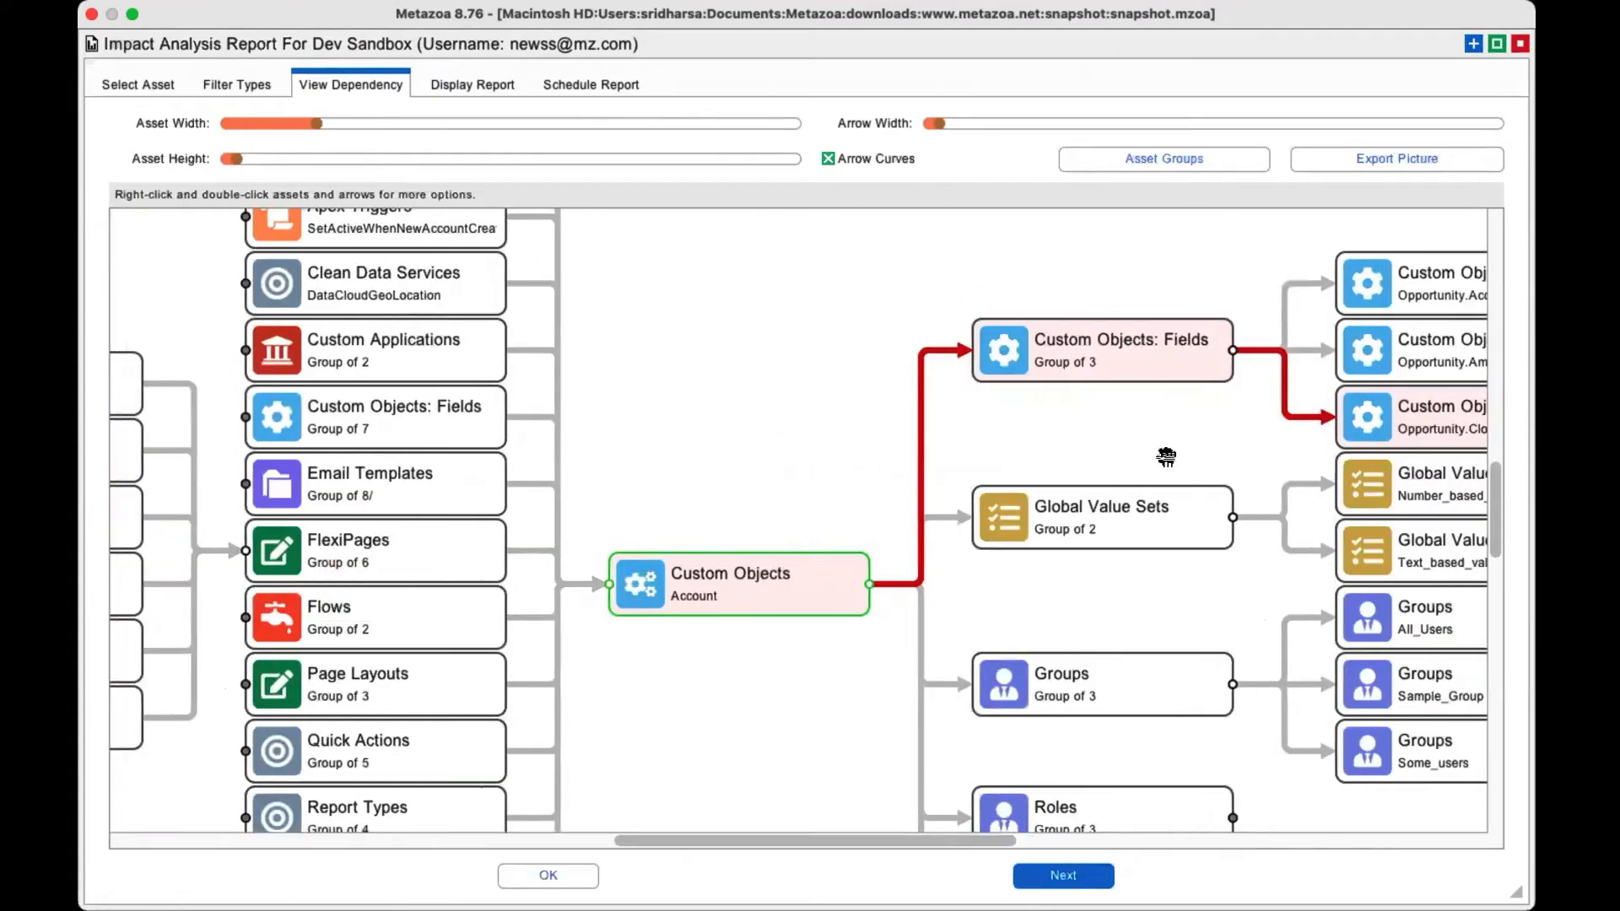
{"action": "left_click", "coordinate": [1075, 826]}
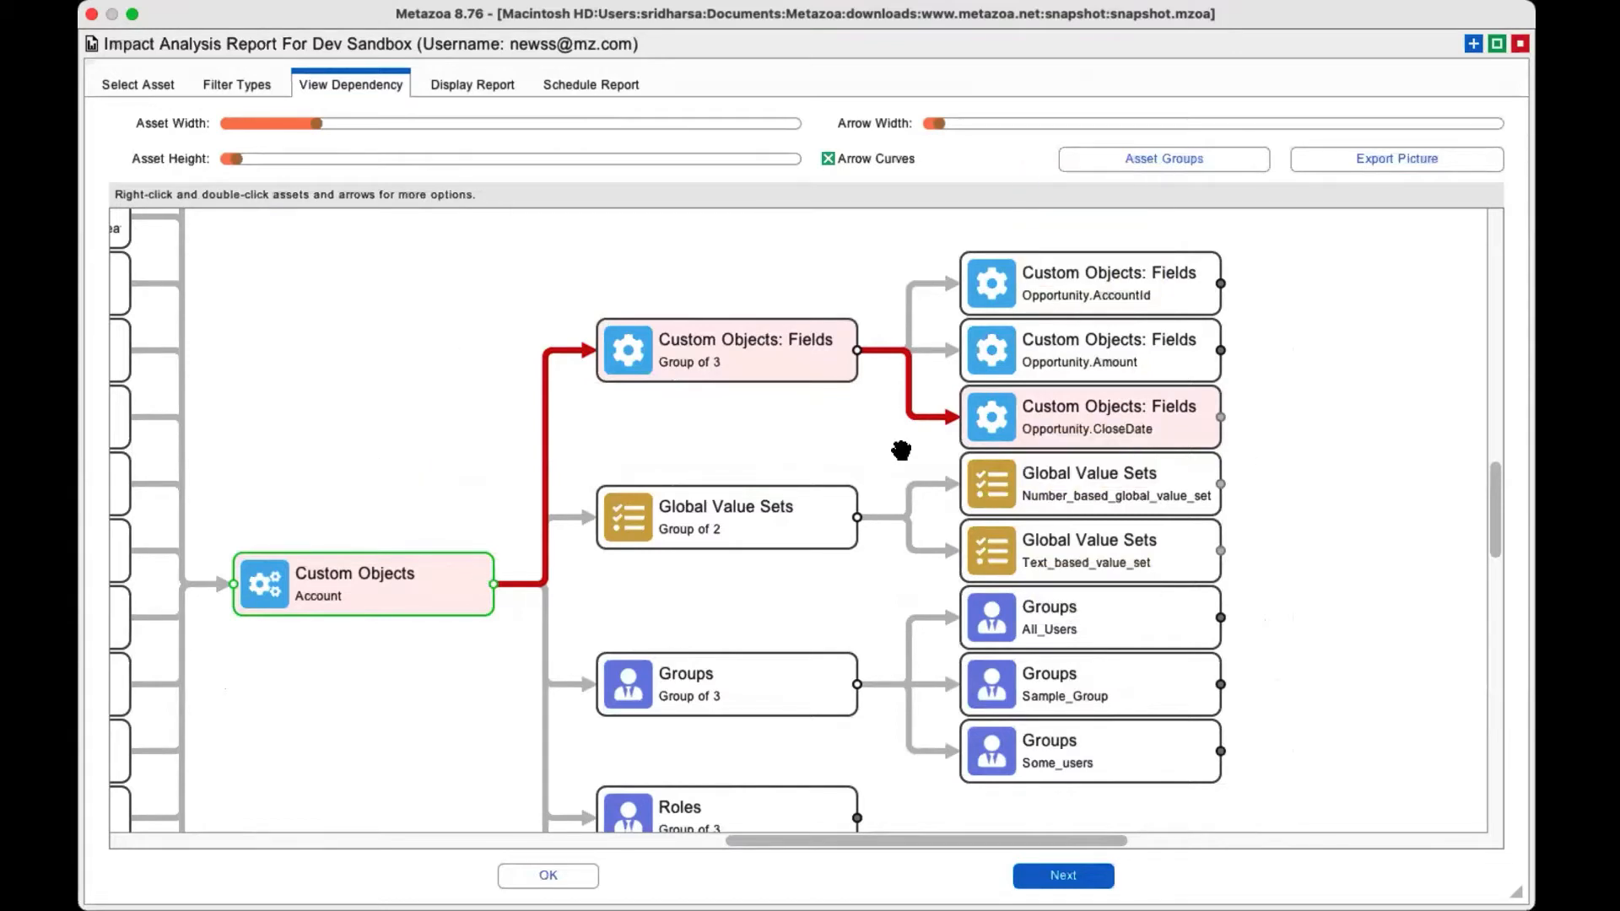
{"action": "right_click", "coordinate": [1046, 430]}
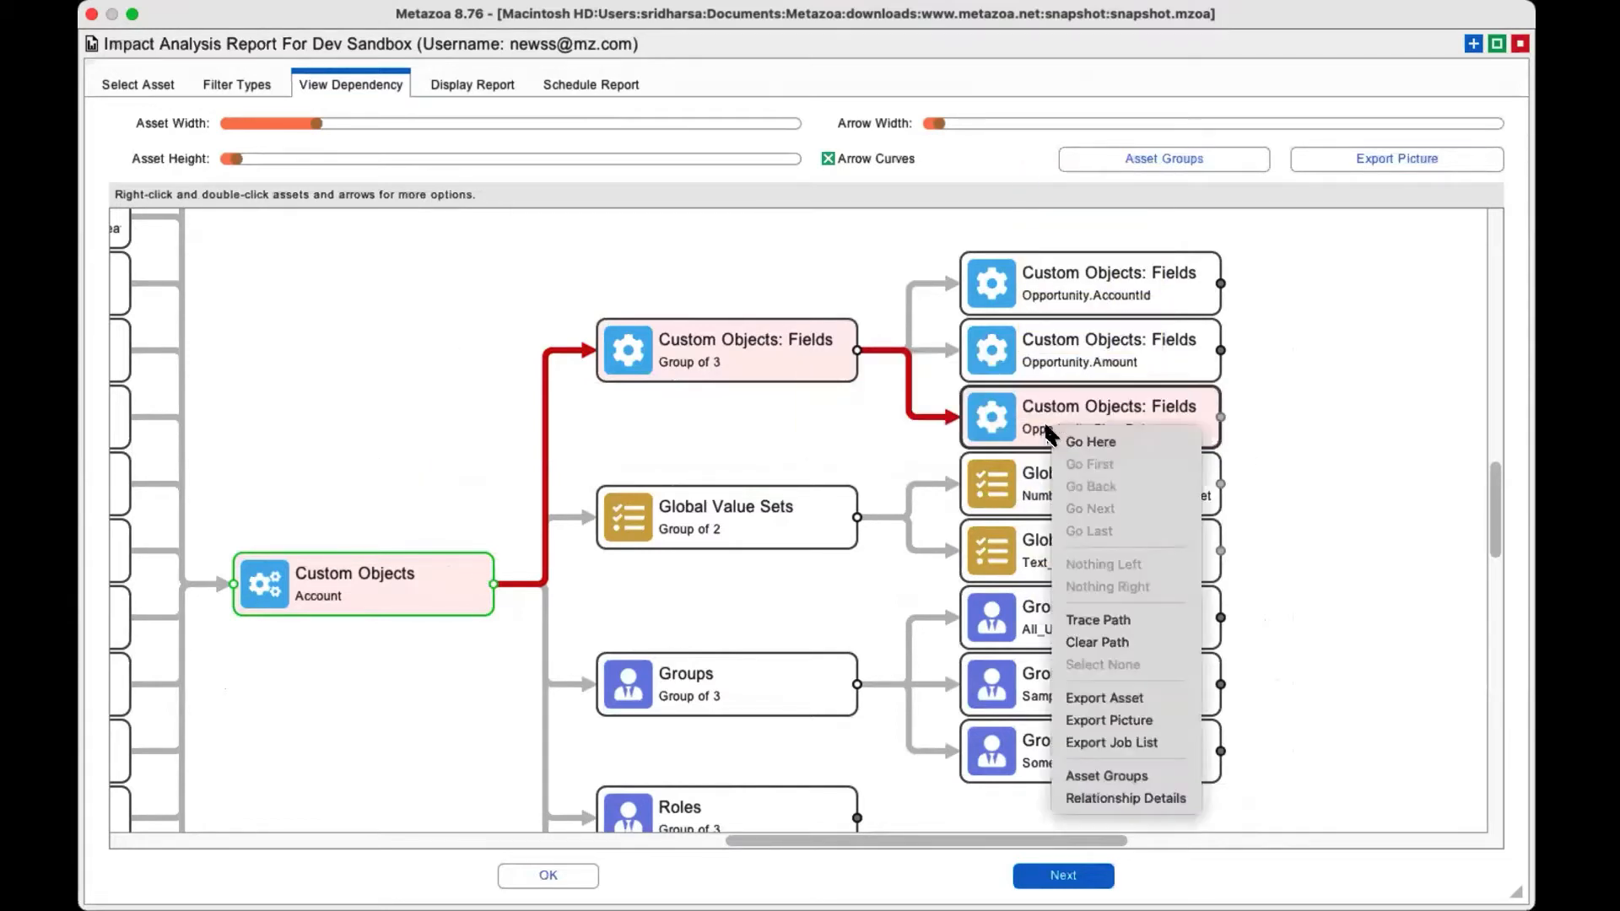
{"action": "left_click", "coordinate": [1139, 747]}
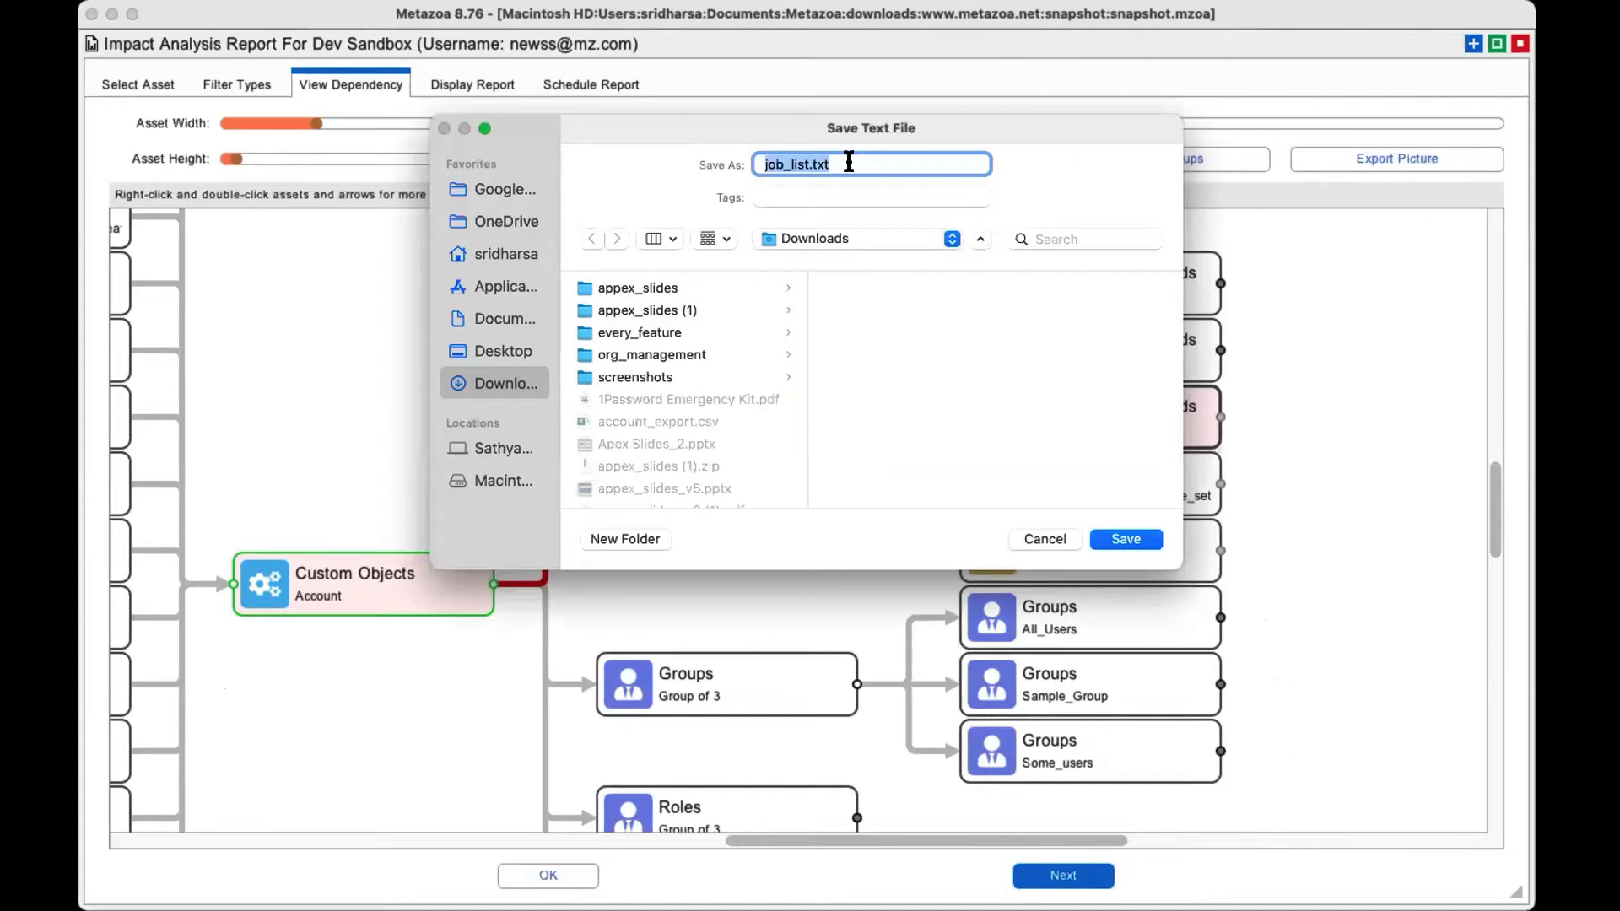
{"action": "left_click", "coordinate": [1043, 540]}
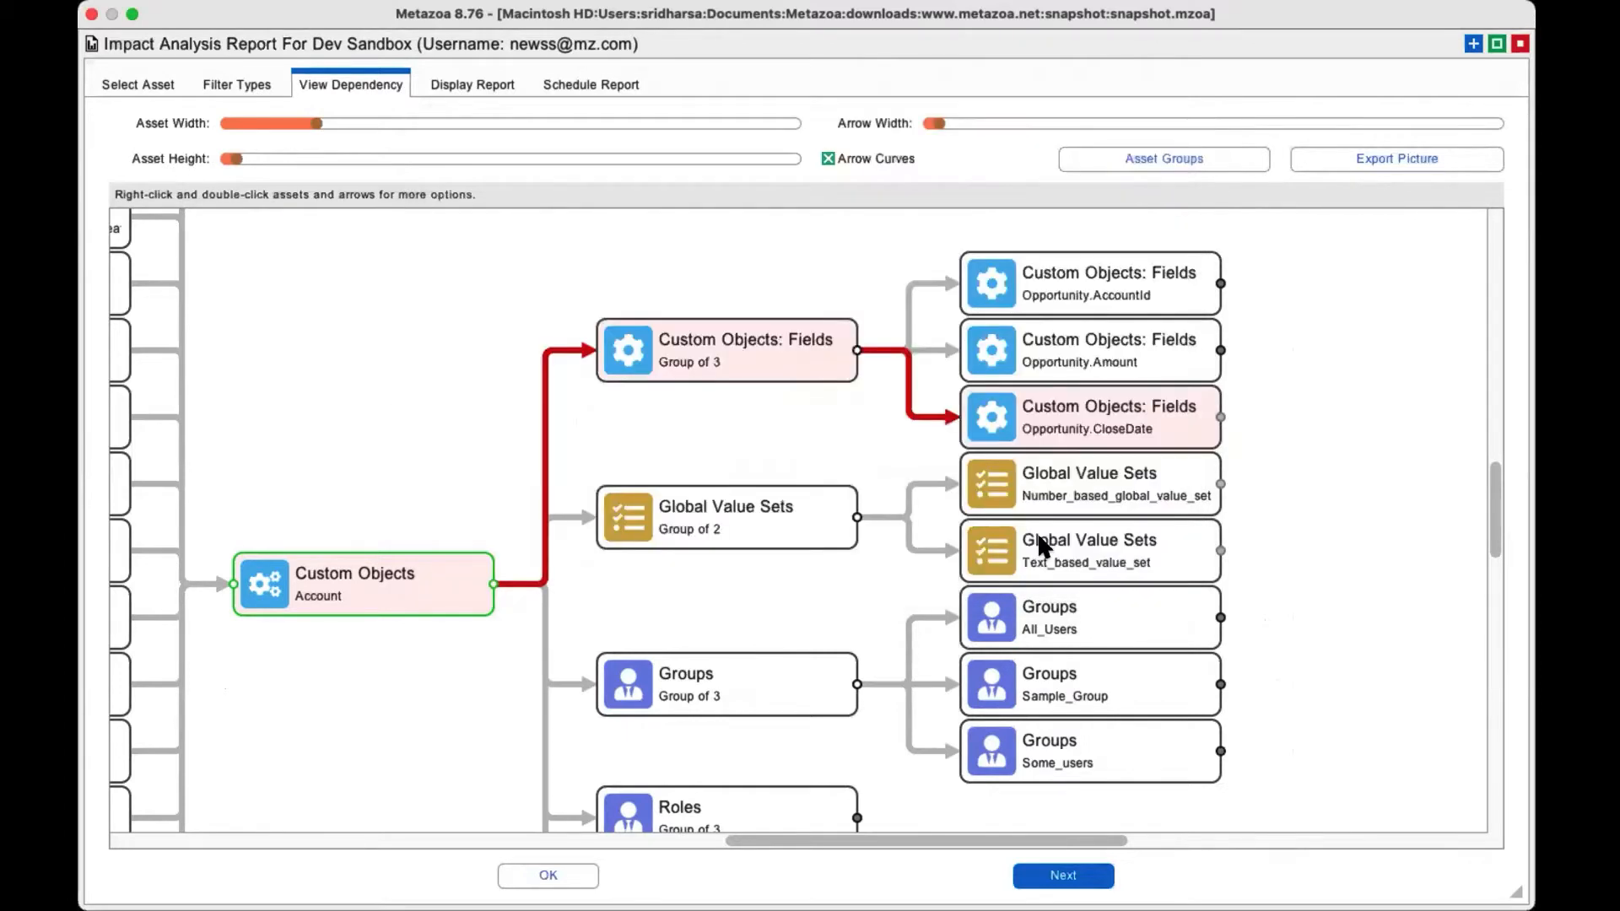
Clear the traced path and review the dependent assets on both sides of the Account object.
{"action": "left_click", "coordinate": [1089, 425]}
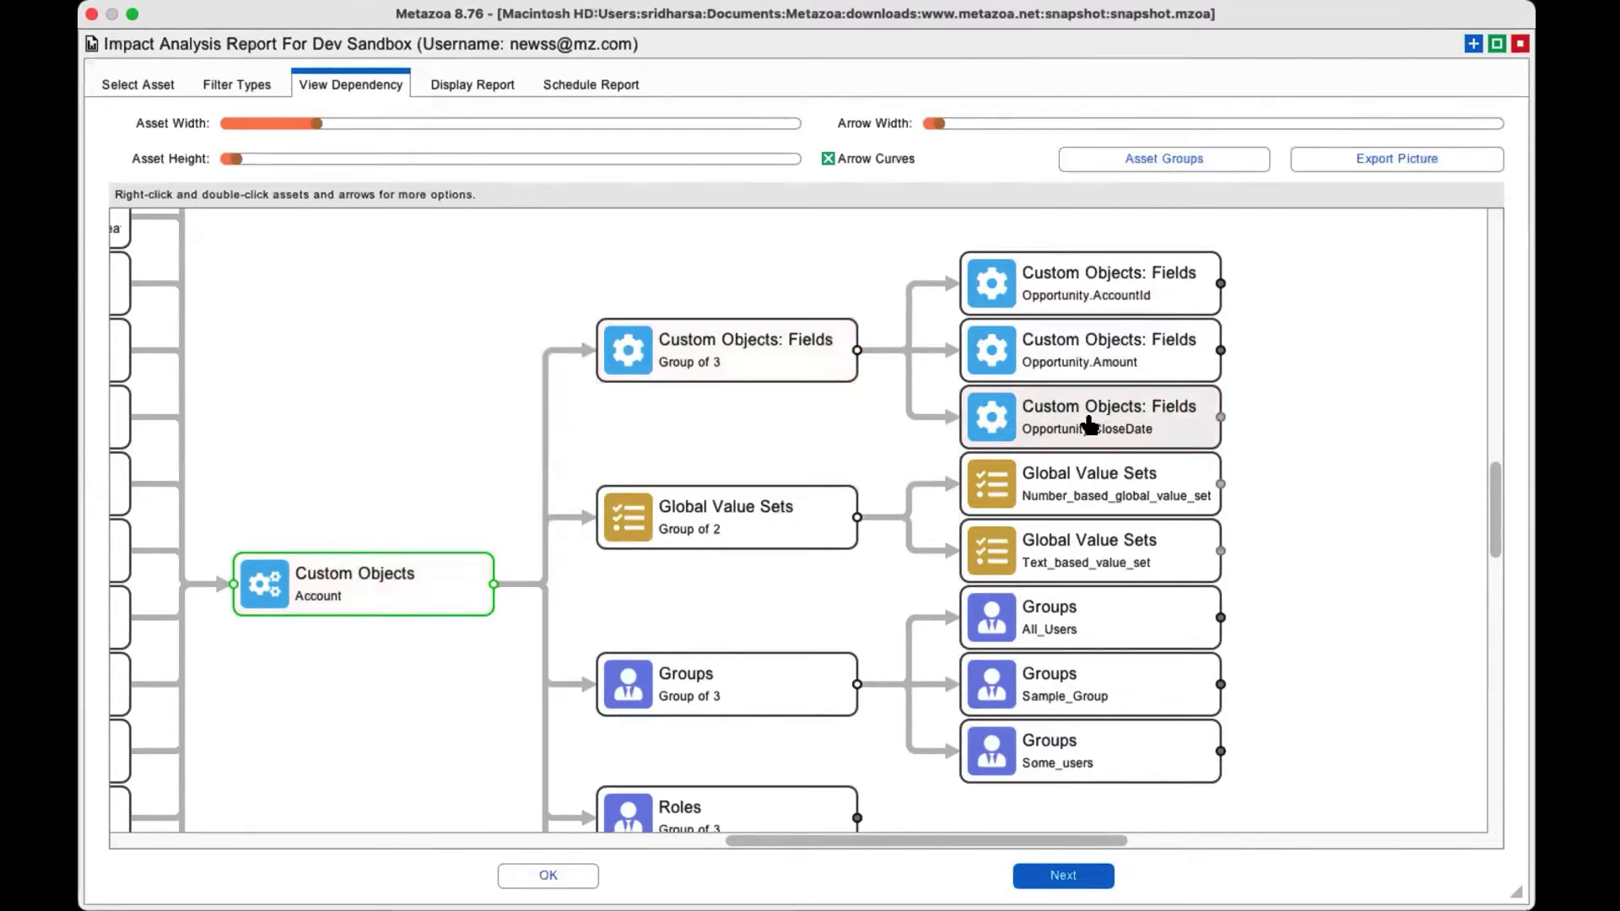
{"action": "scroll", "coordinate": [1089, 425], "scroll_direction": "left", "scroll_amount": 10}
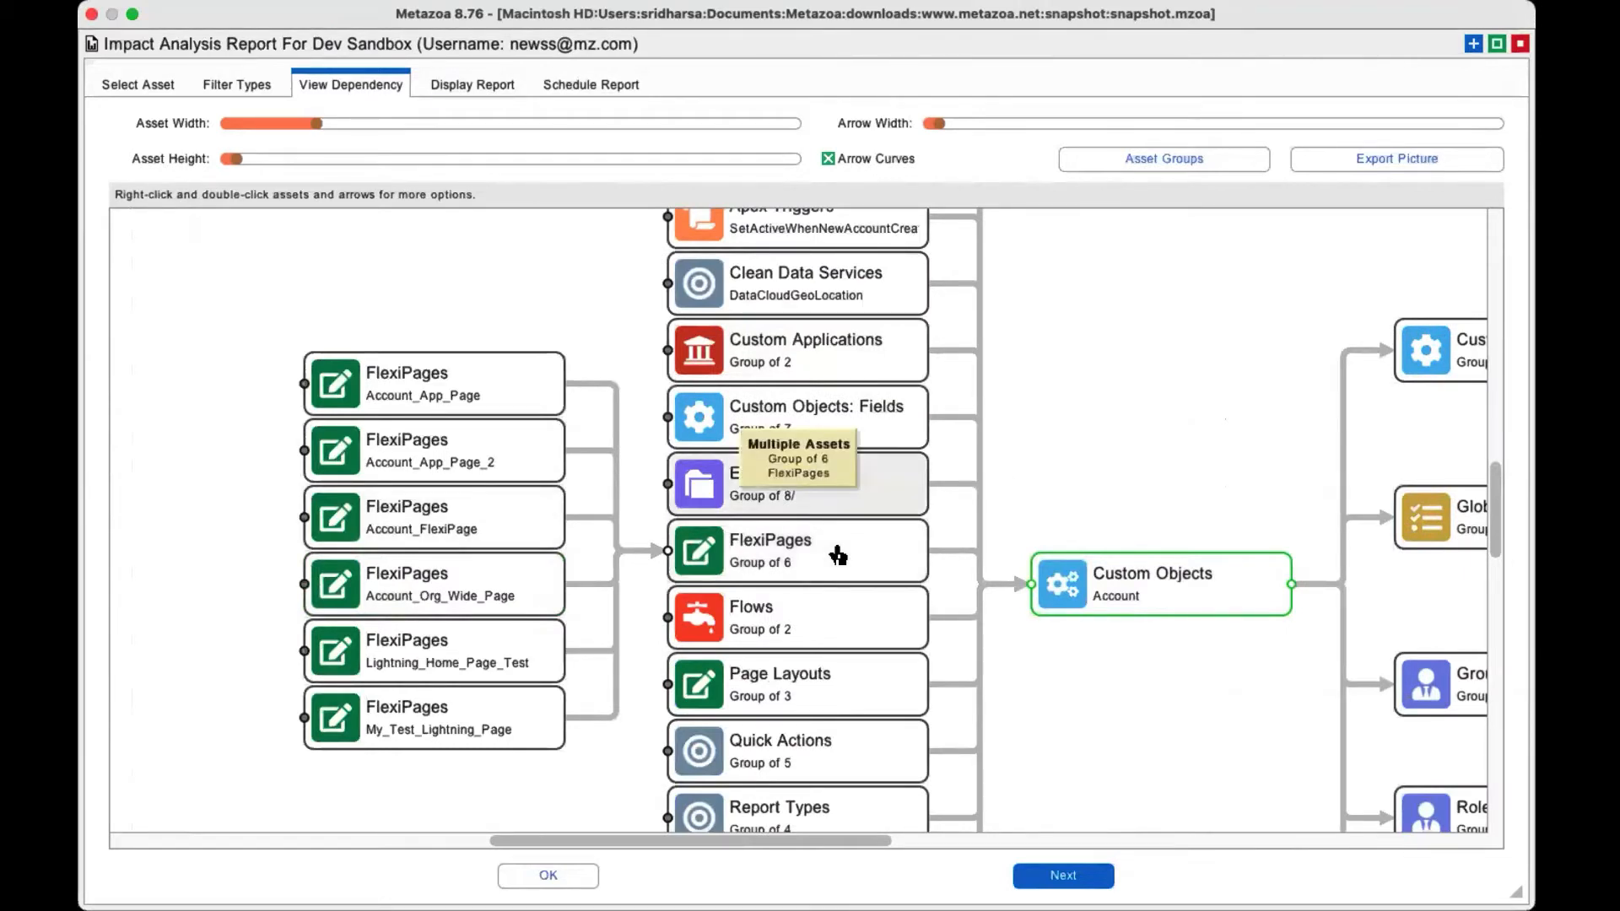
{"action": "scroll", "coordinate": [838, 554], "scroll_direction": "right", "scroll_amount": 9}
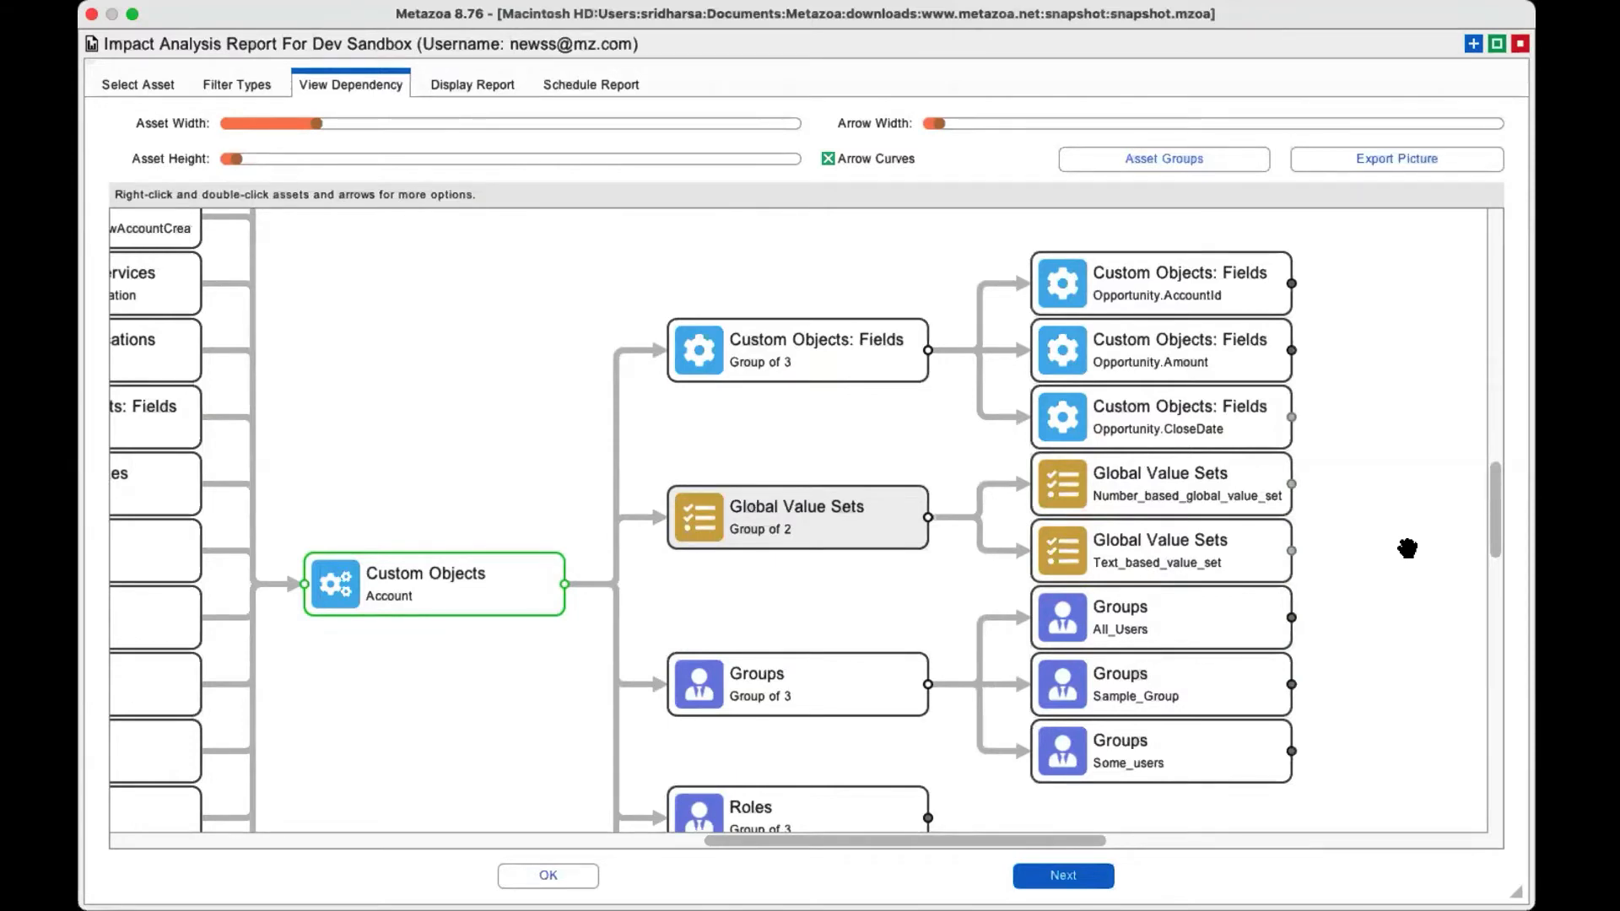
Close the Impact Analysis report and open License Expense Management for Dev Sandbox.
{"action": "left_click", "coordinate": [1516, 44]}
{"action": "right_click", "coordinate": [544, 453]}
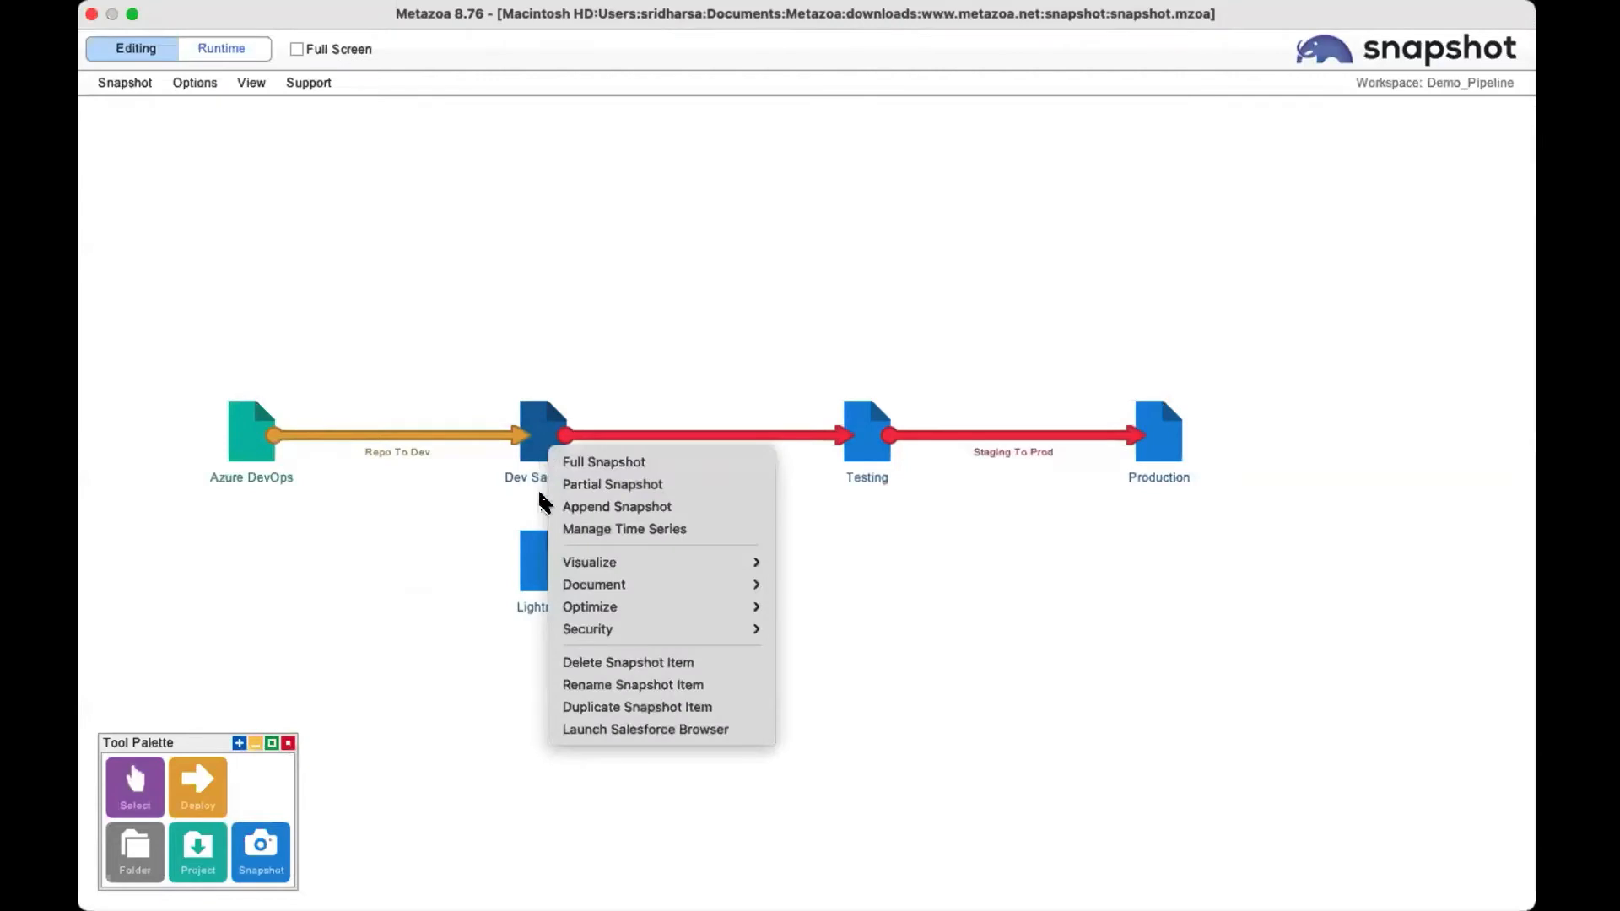
{"action": "mouse_move", "coordinate": [629, 608]}
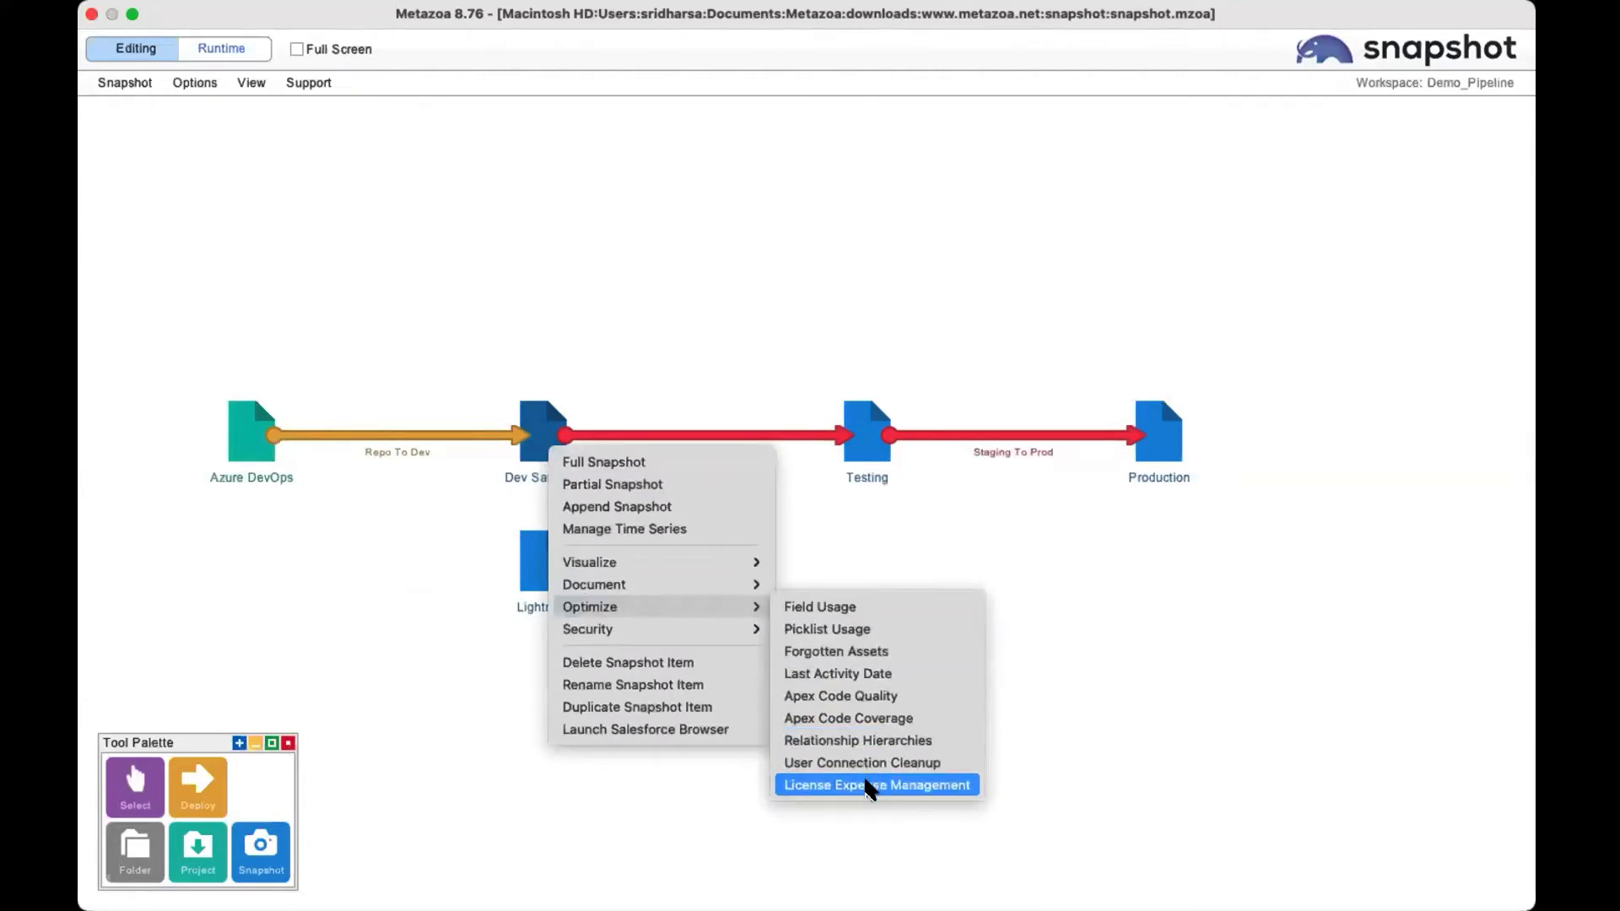
{"action": "left_click", "coordinate": [869, 785]}
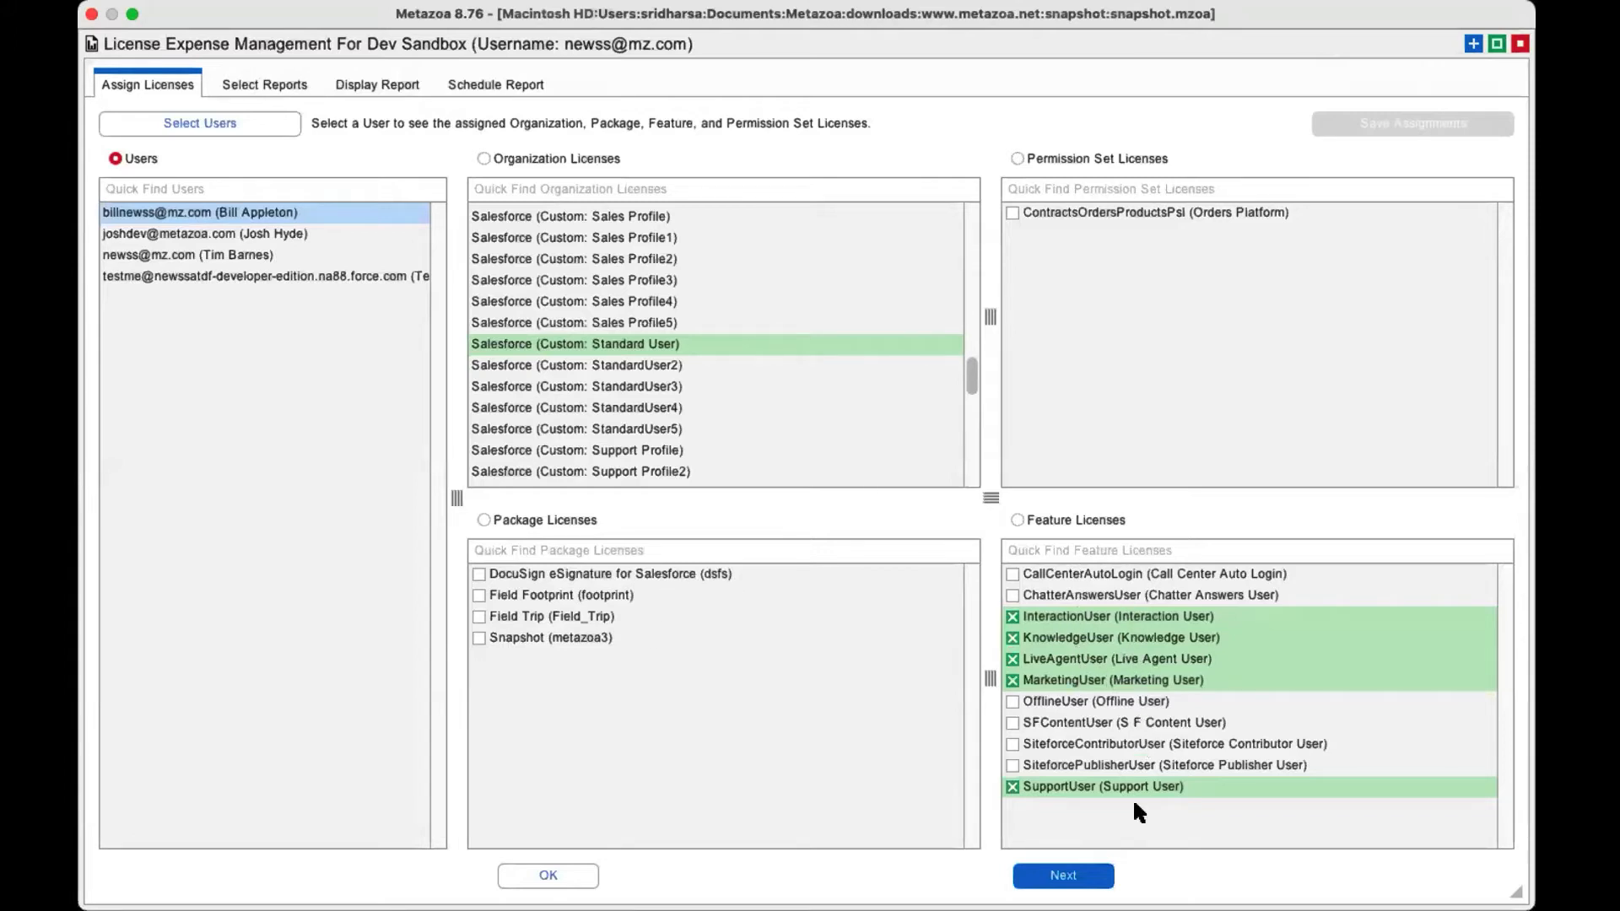
Assign the DocuSign eSignature for Salesforce and Field Footprint package licenses to the second user in the list.
{"action": "left_click", "coordinate": [264, 233]}
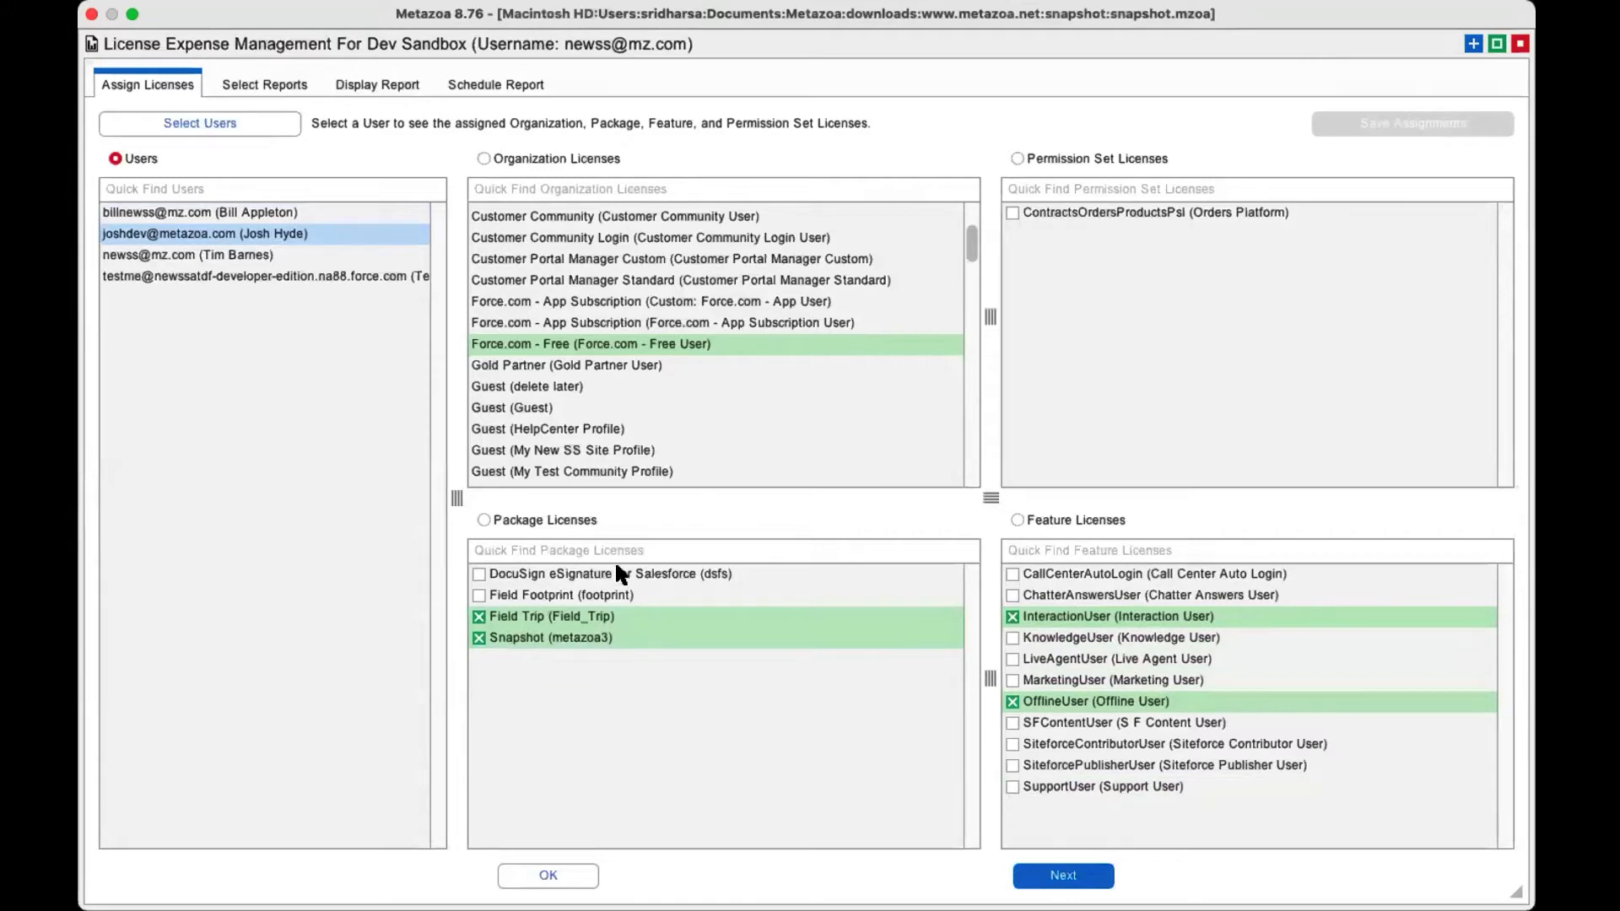
{"action": "left_click", "coordinate": [584, 601]}
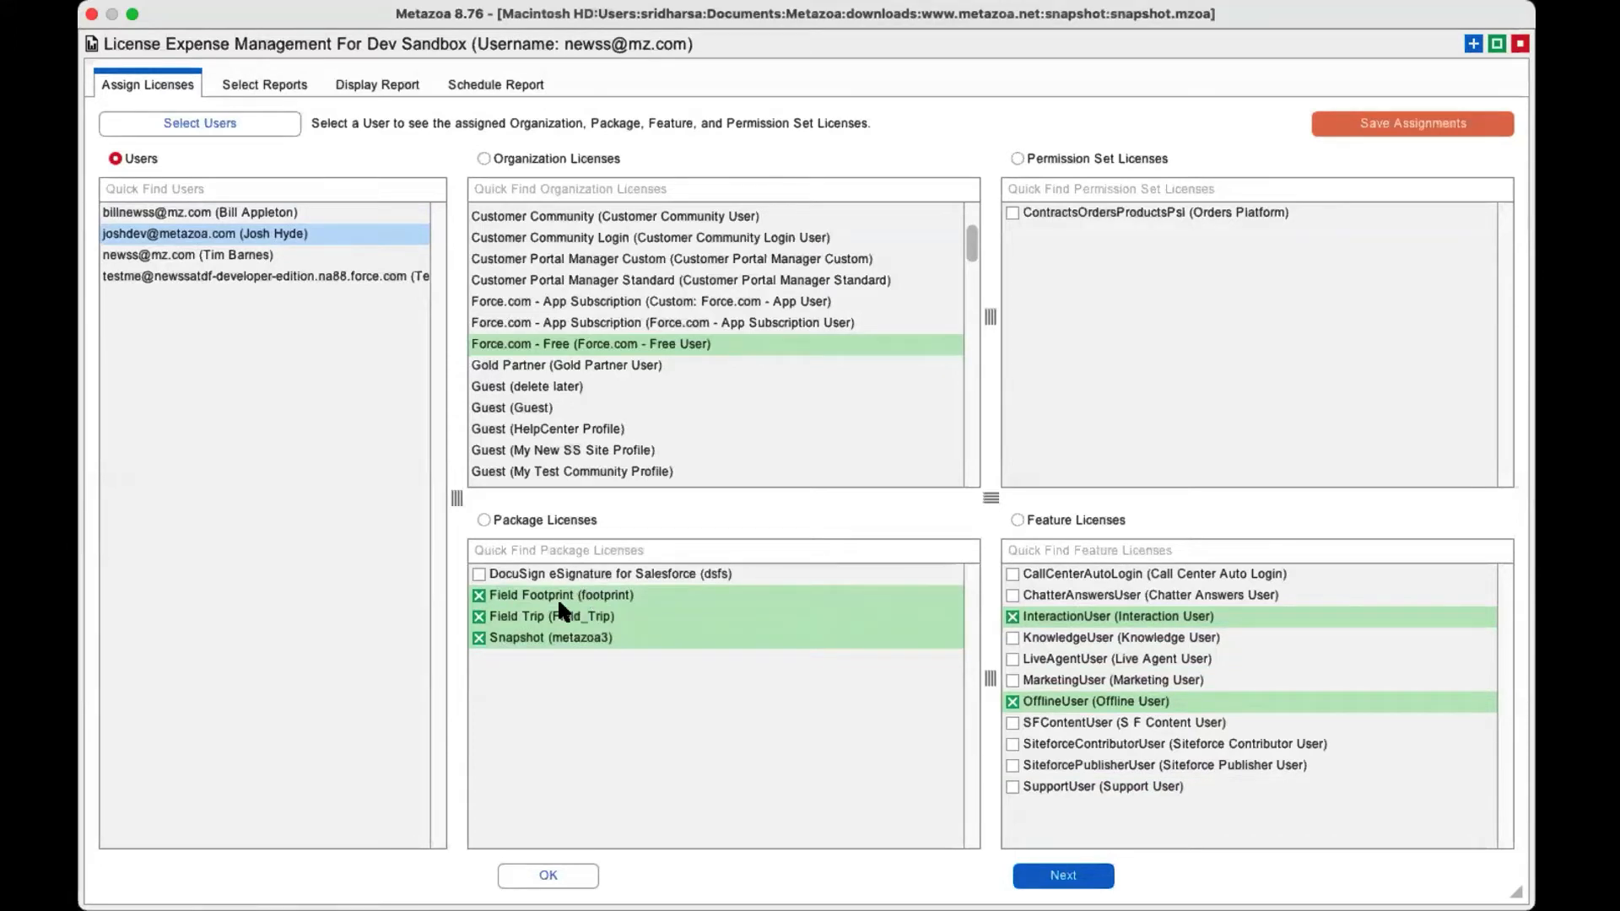
{"action": "left_click", "coordinate": [566, 573]}
{"action": "left_click", "coordinate": [562, 595]}
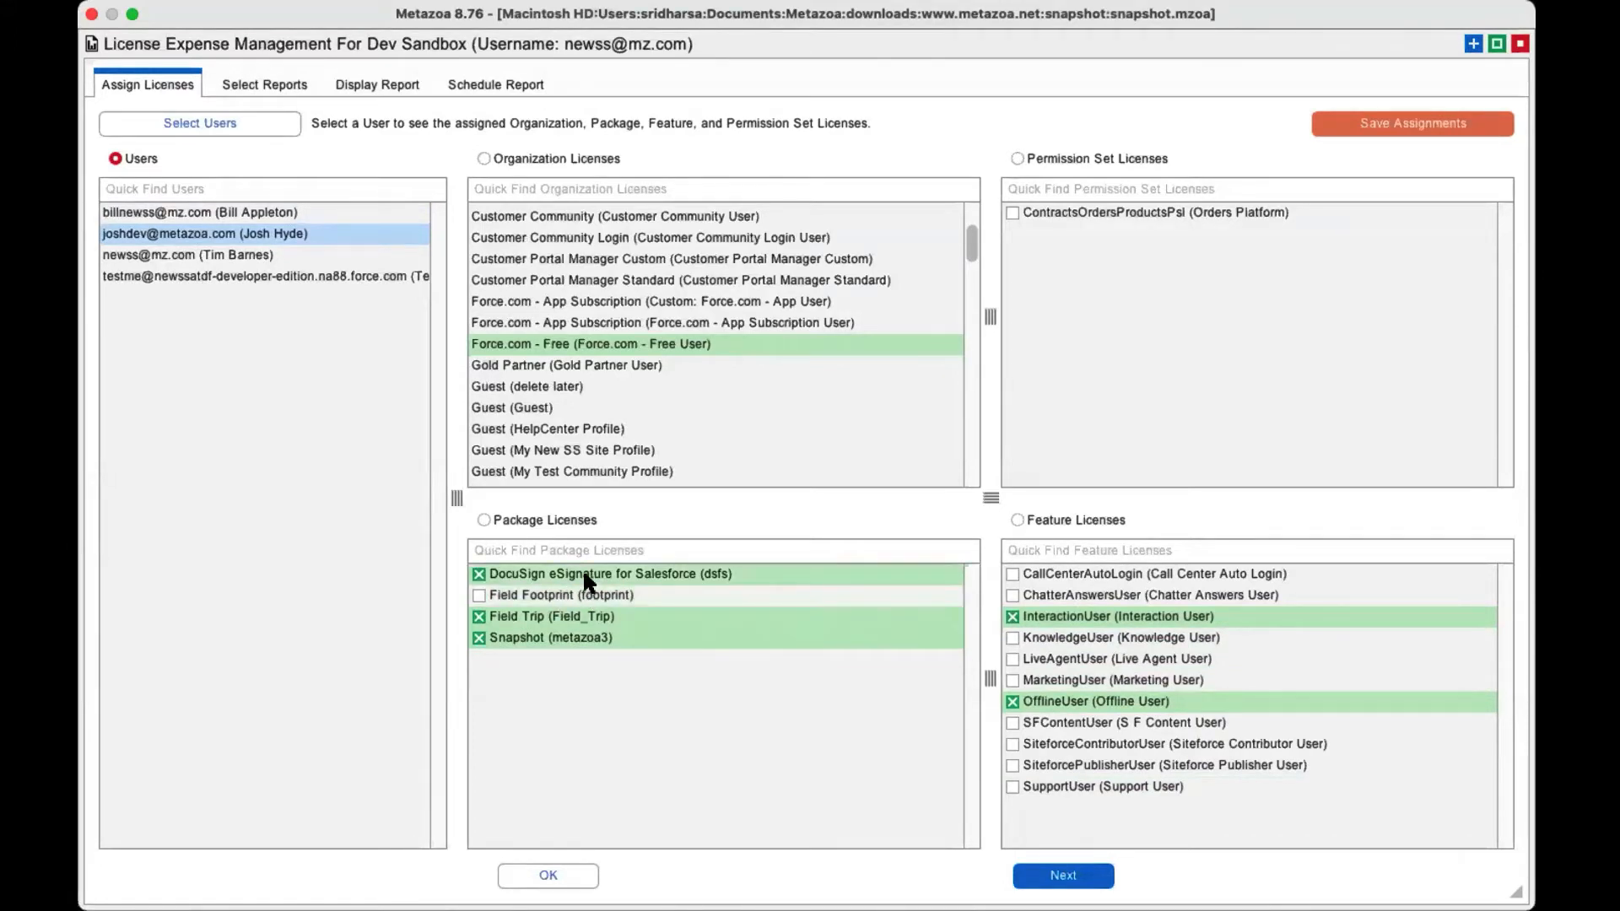
{"action": "left_click", "coordinate": [572, 594]}
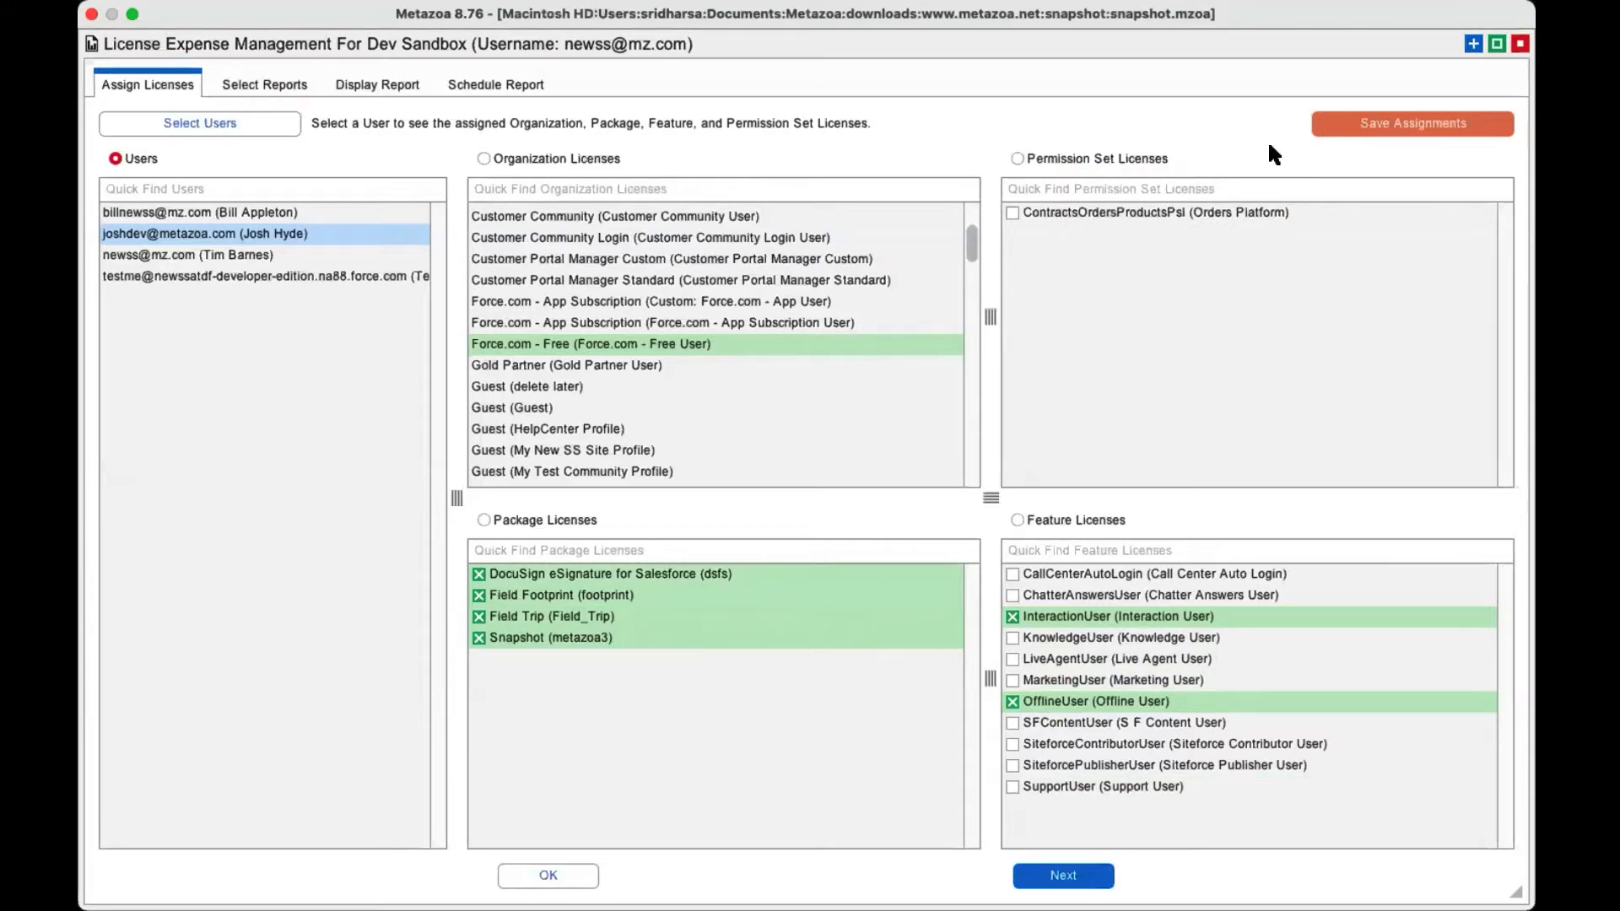
Switch the assignments to be shown by permission set license, with ContractsOrdersProductsPsl selected.
{"action": "left_click", "coordinate": [1150, 159]}
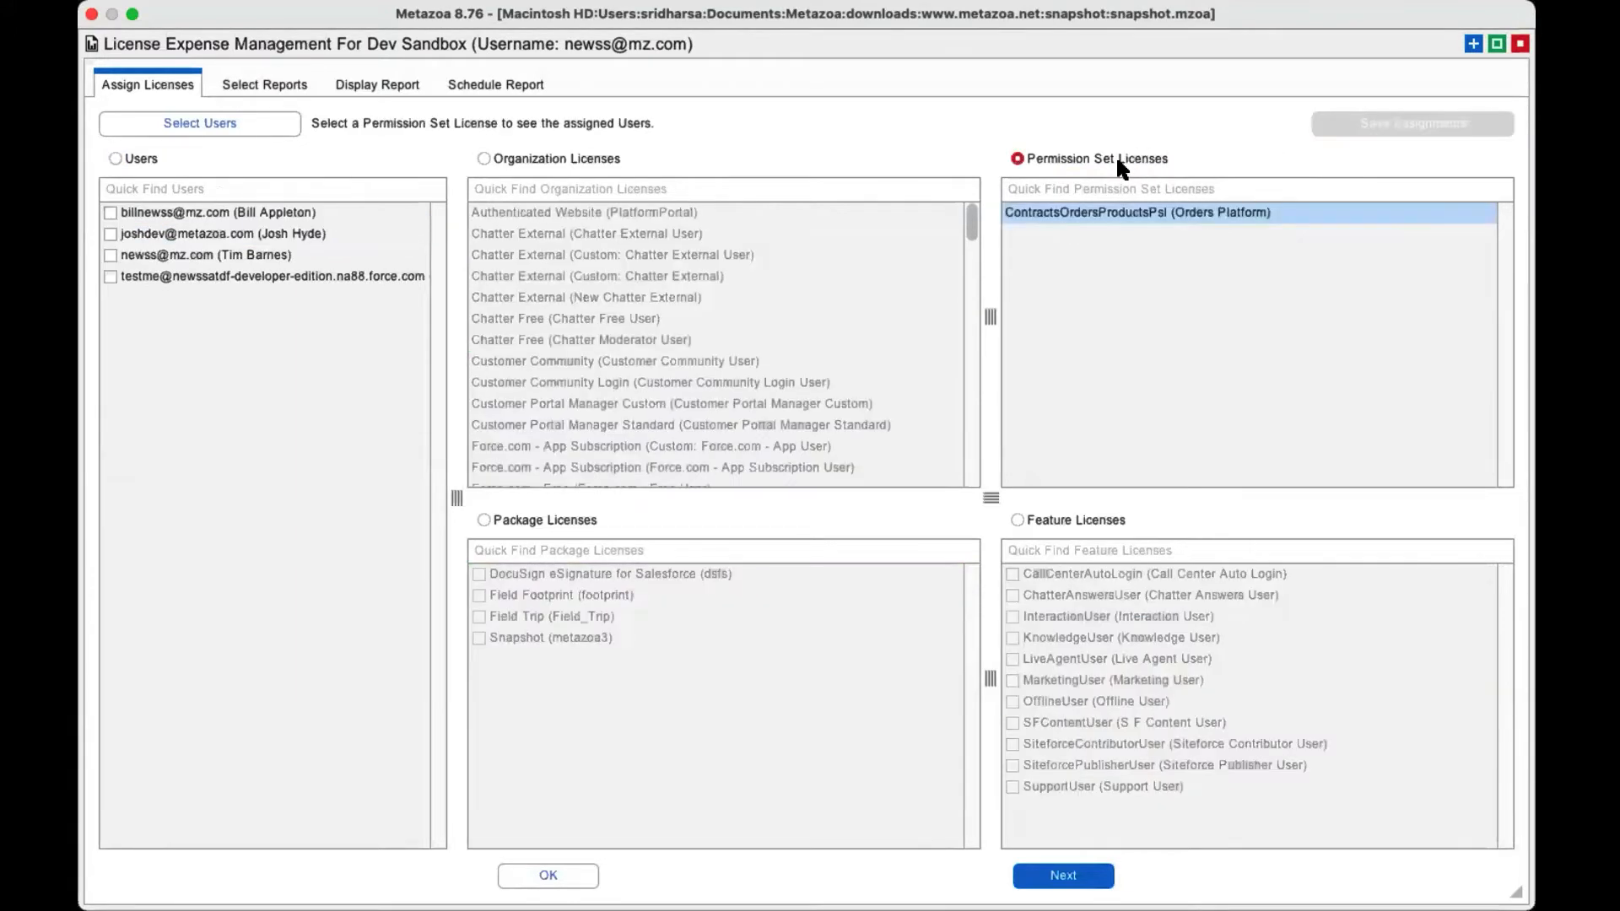
Mark the first two users in the list for assignment of the ContractsOrdersProductsPsl permission set license.
{"action": "left_click", "coordinate": [257, 233]}
{"action": "left_click", "coordinate": [244, 211]}
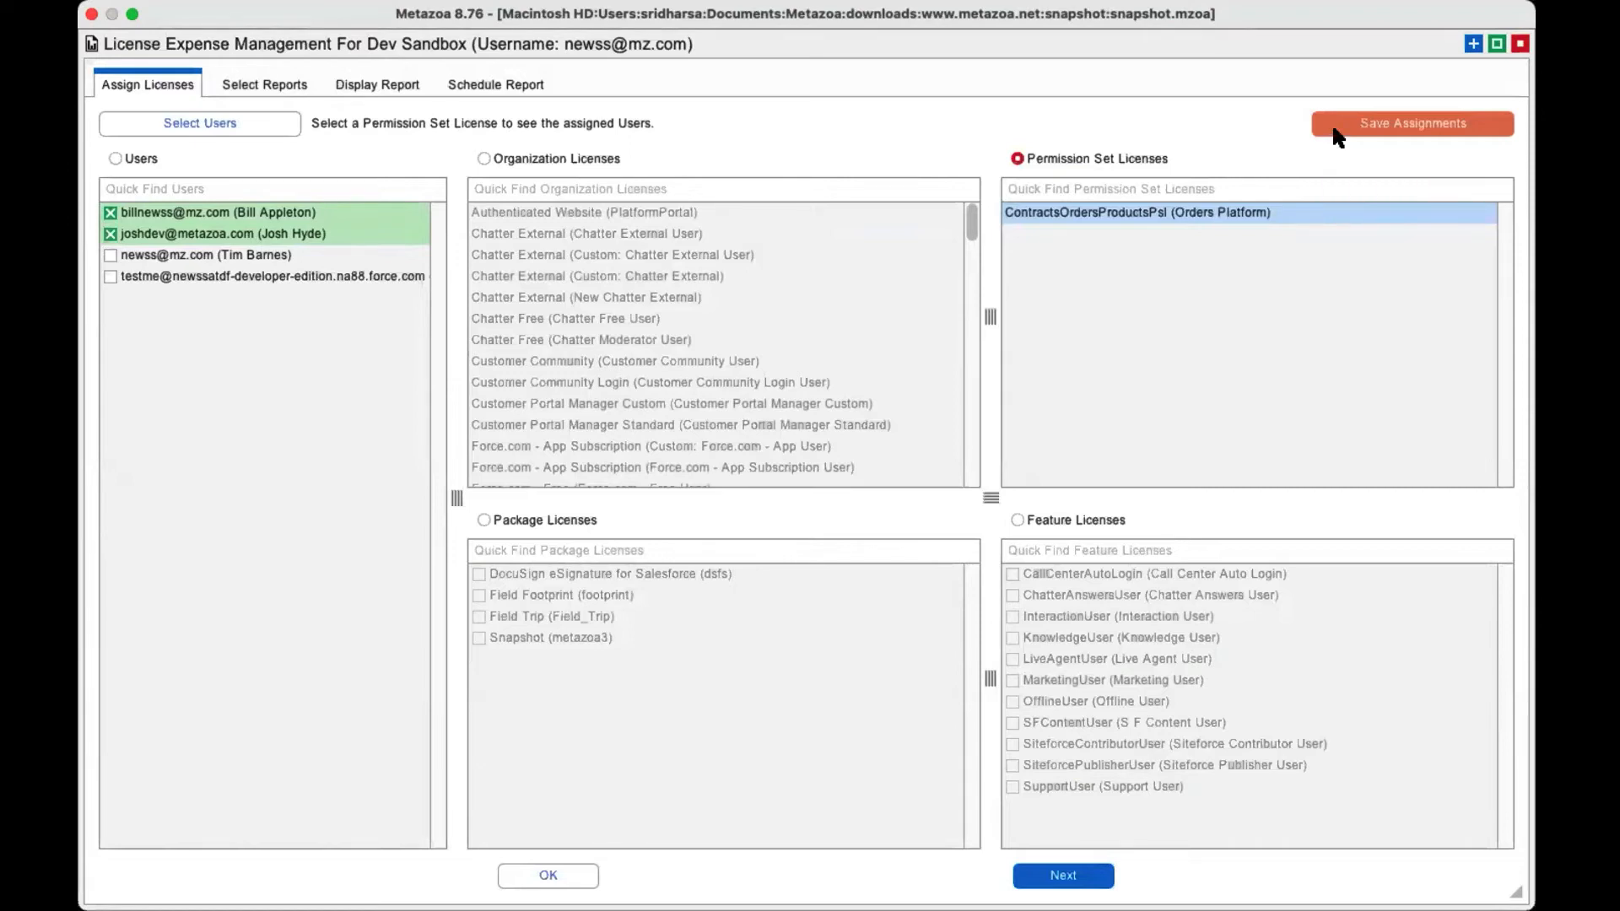
Preview the Package Expenses report and review the Salesforce license's cost and usage settings in Manage Expense, leaving them unsaved.
{"action": "left_click", "coordinate": [260, 83]}
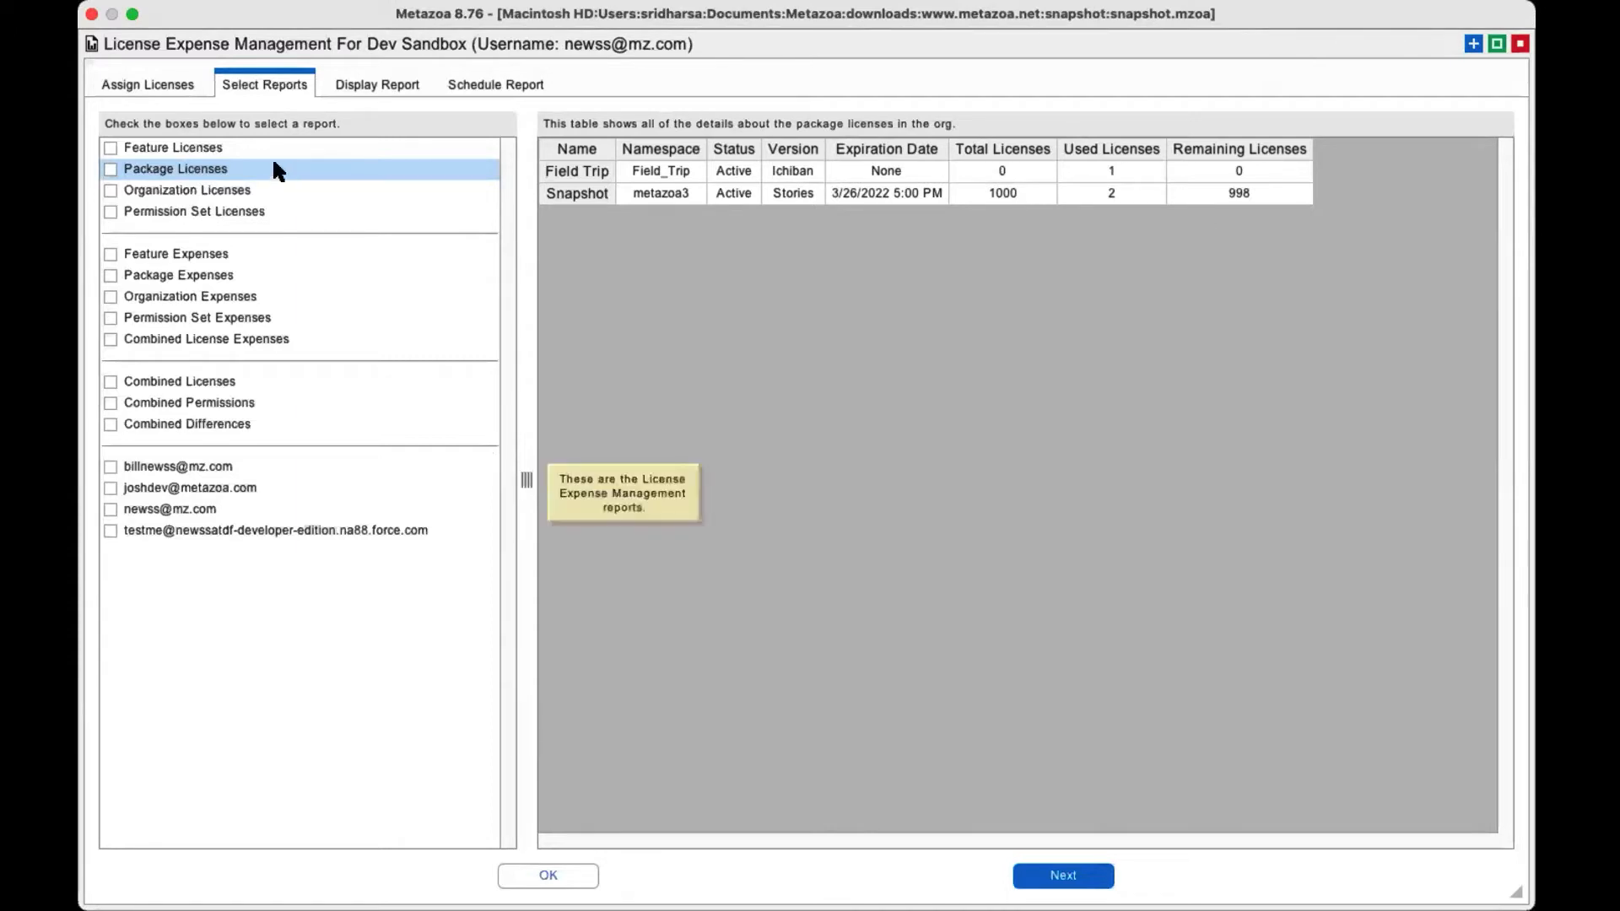
{"action": "left_click", "coordinate": [215, 276]}
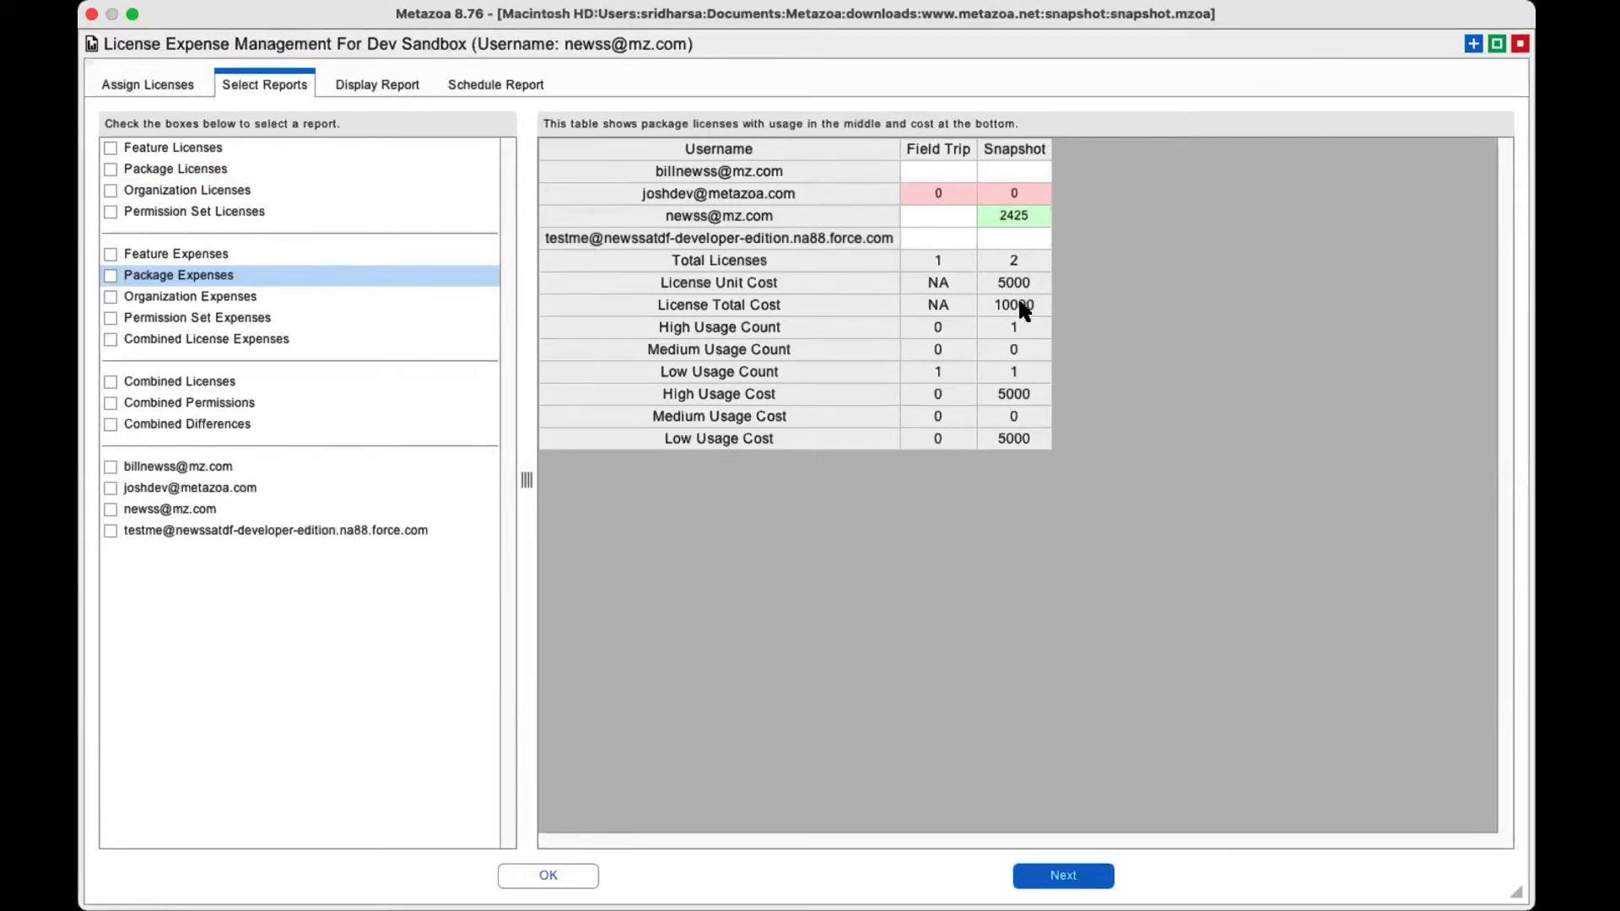
{"action": "right_click", "coordinate": [966, 195]}
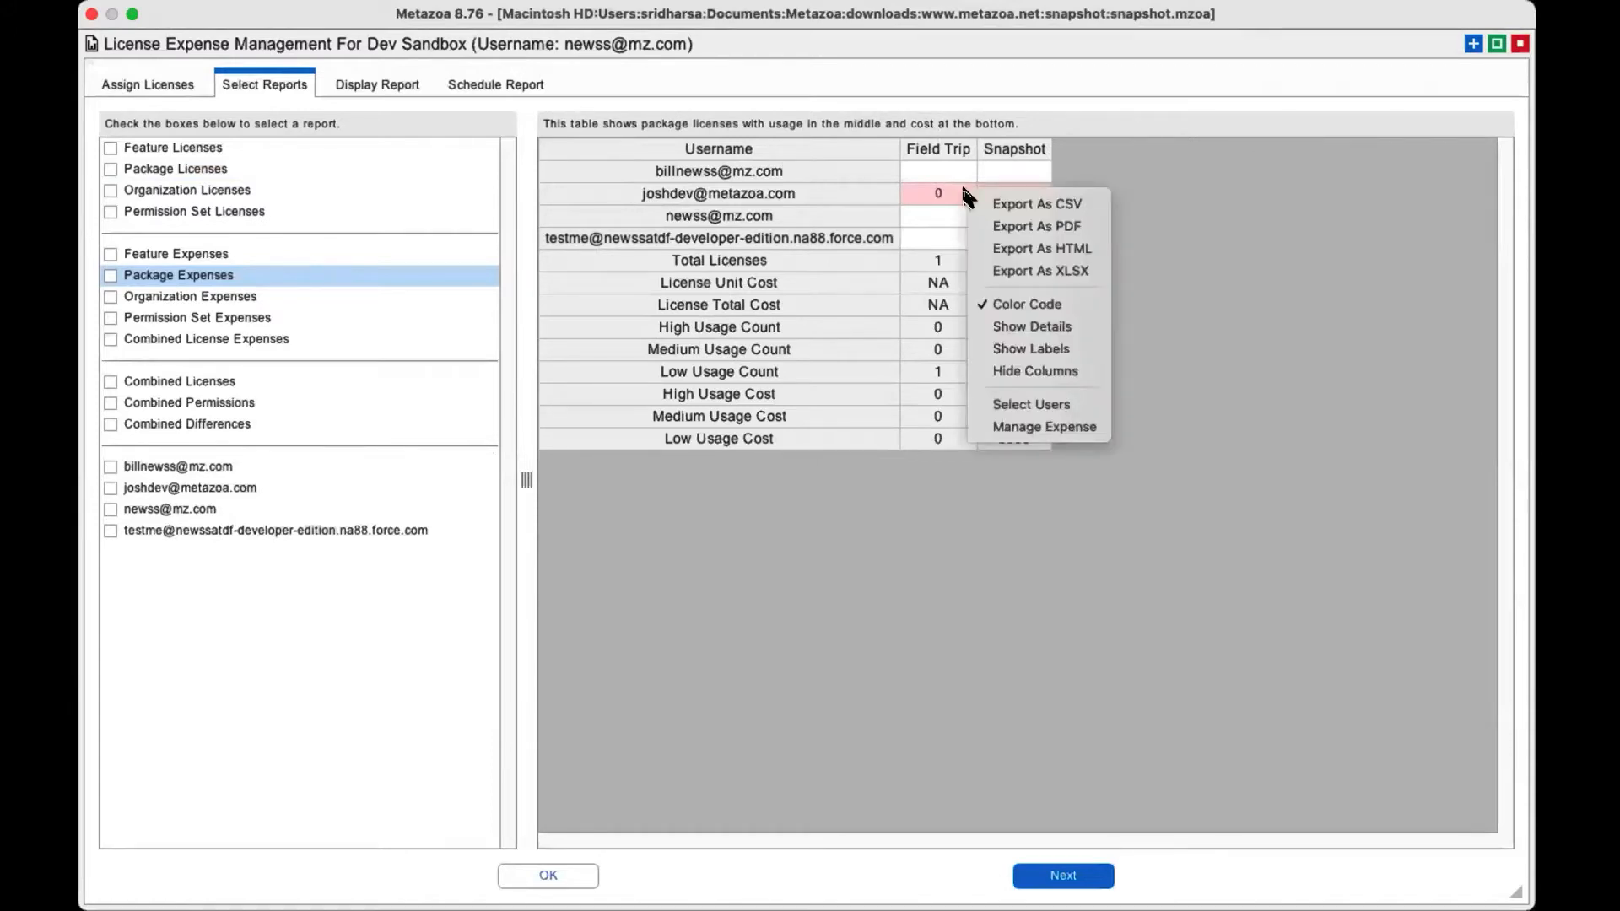
{"action": "left_click", "coordinate": [1030, 430]}
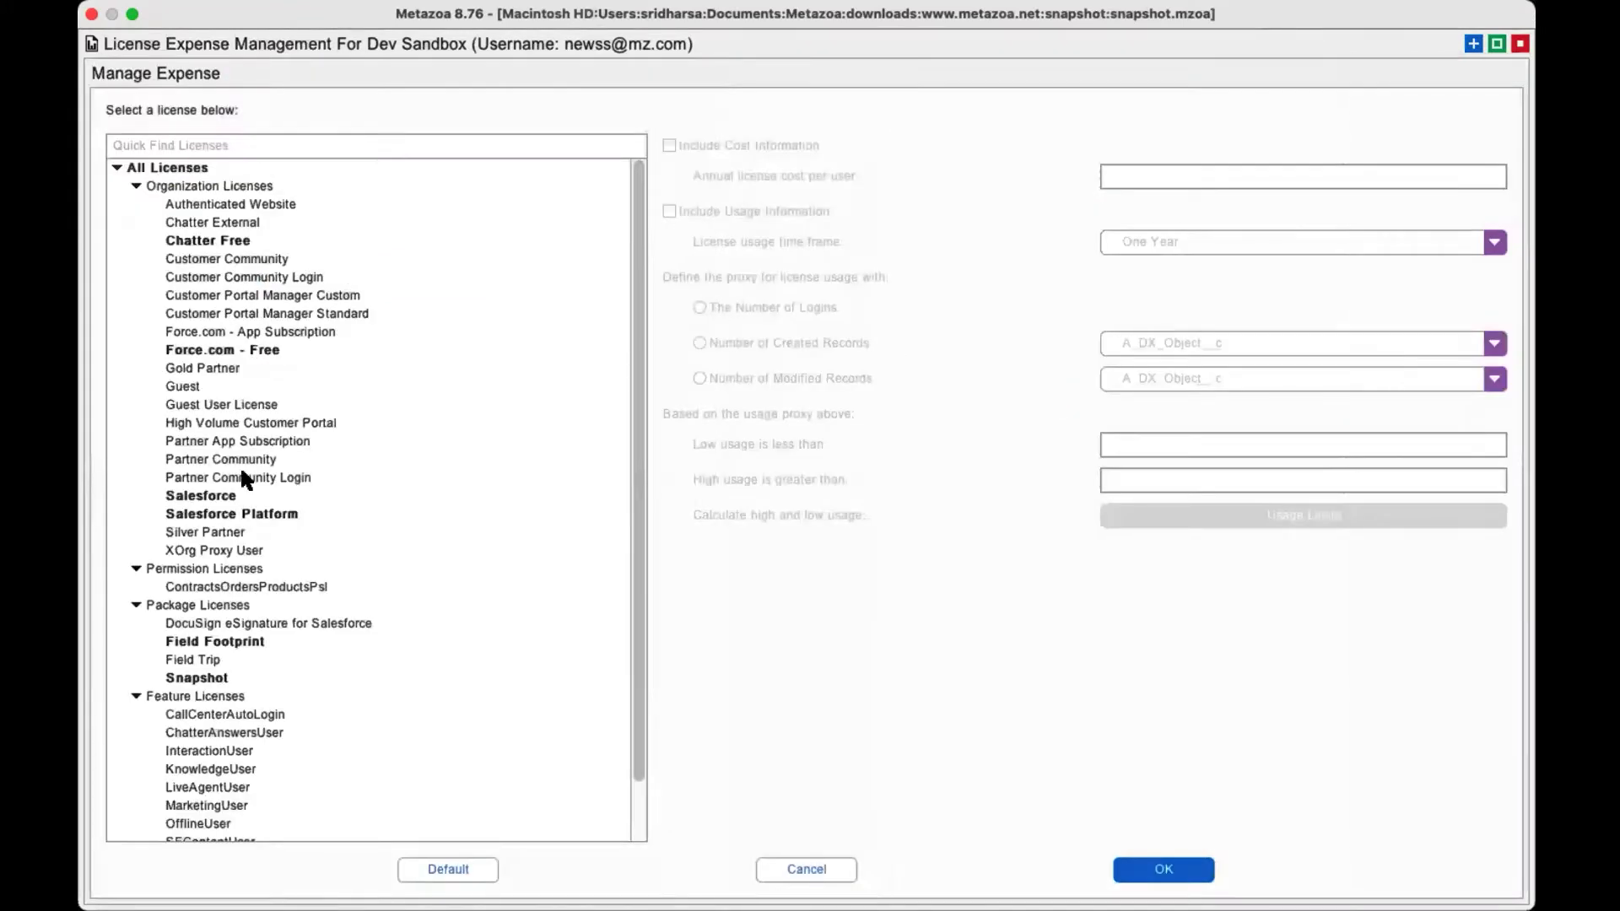
{"action": "left_click", "coordinate": [229, 498]}
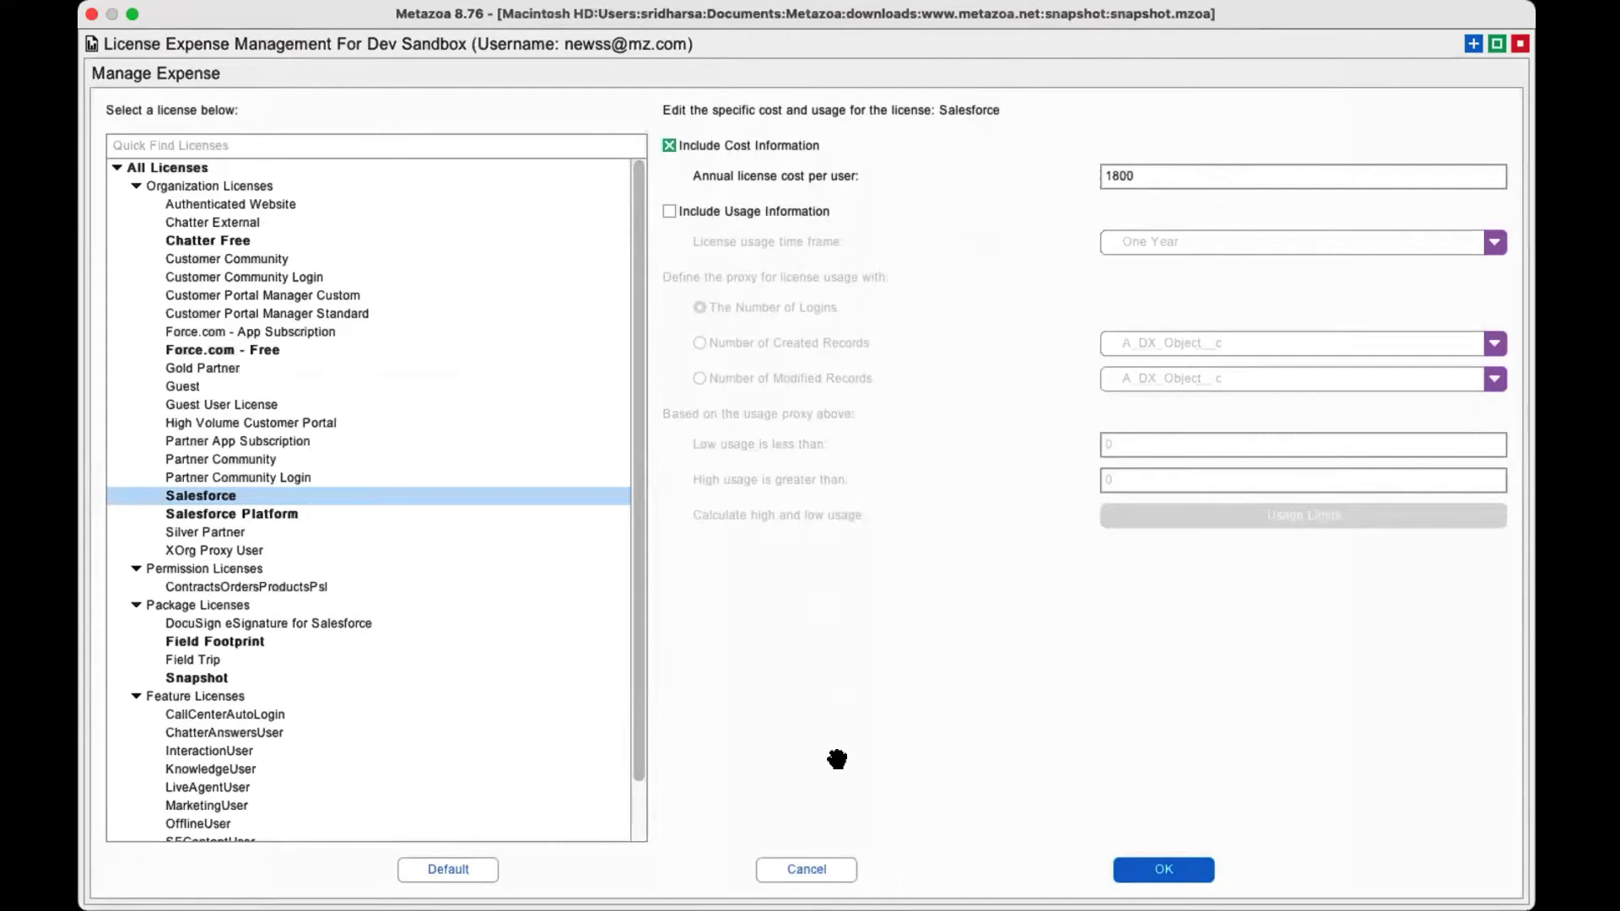
{"action": "left_click", "coordinate": [824, 869]}
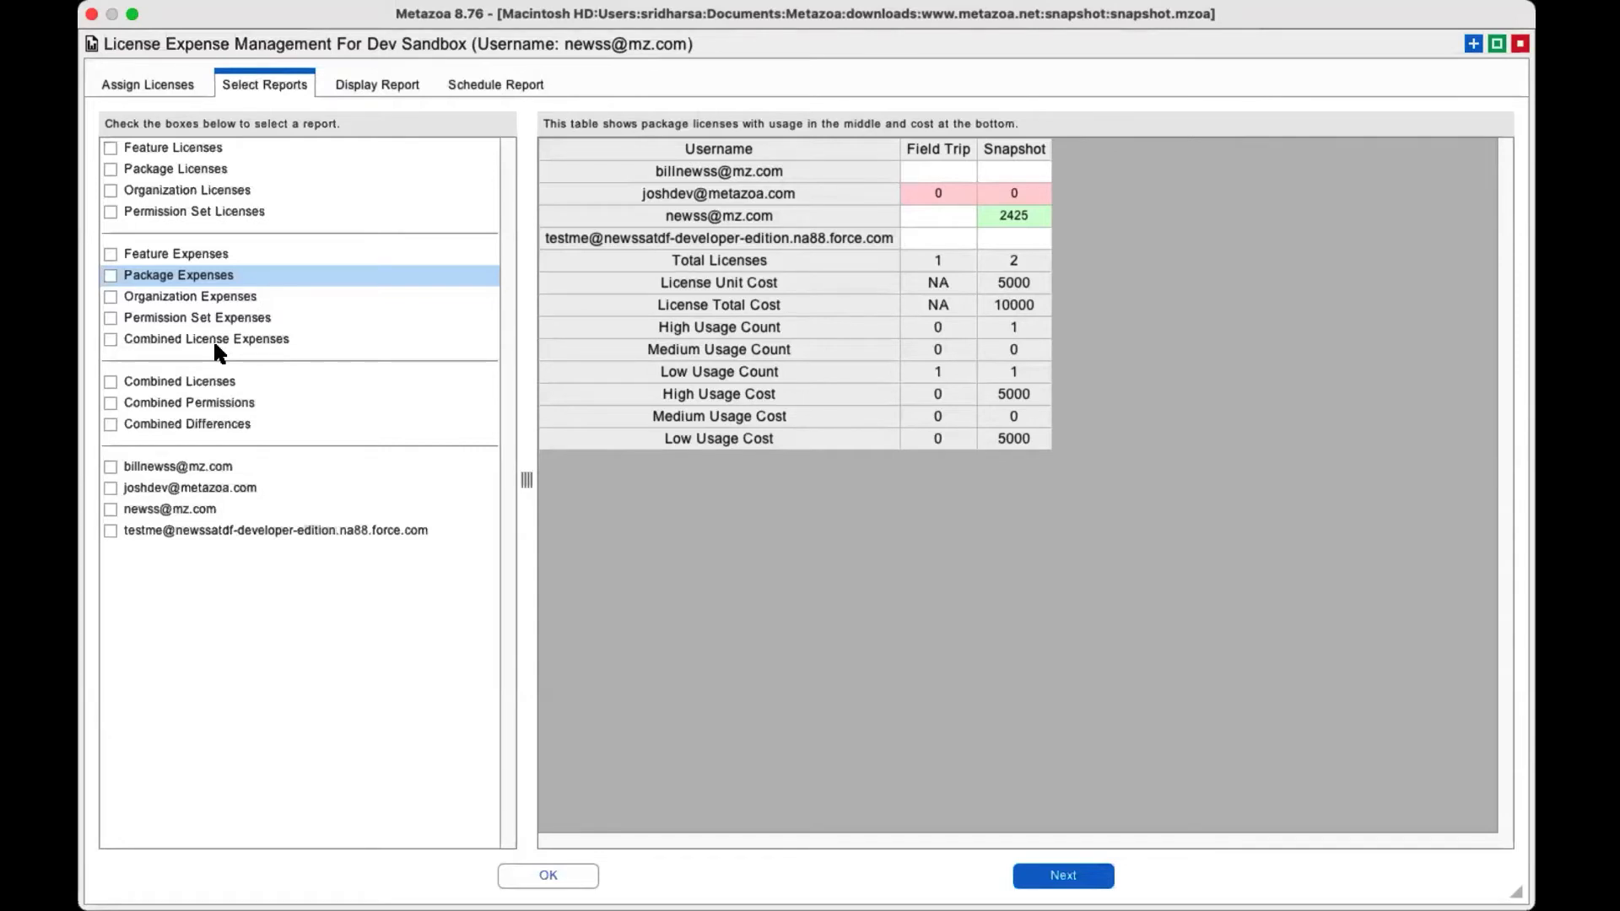
Compare the Combined Licenses and Combined Permissions reports and examine the Combined Differences report for missing licenses.
{"action": "left_click", "coordinate": [209, 377]}
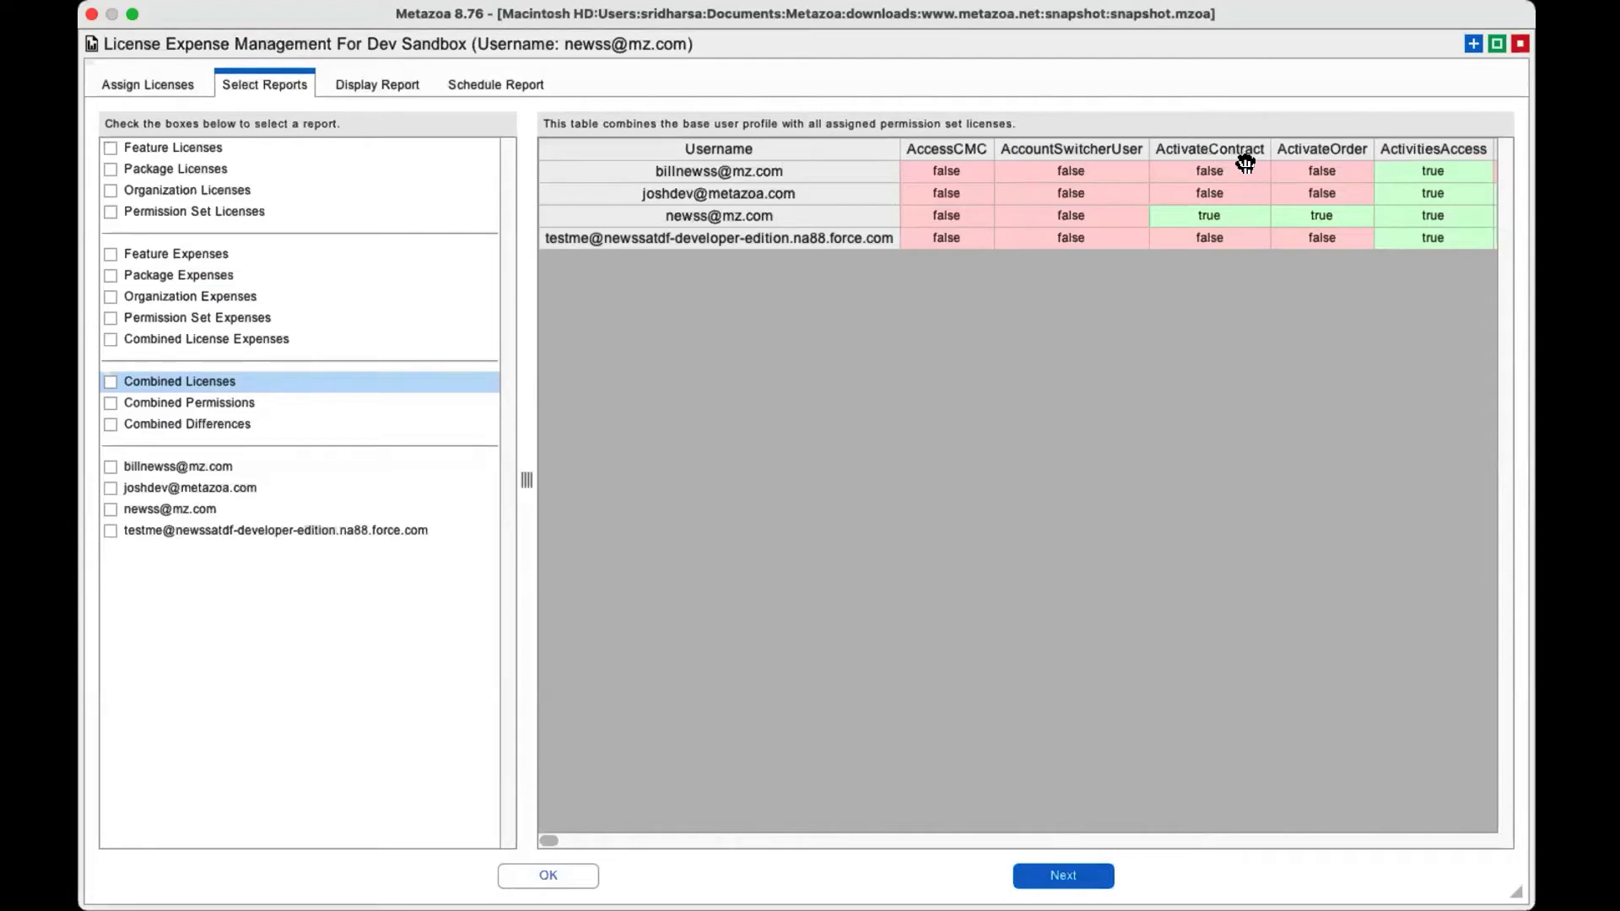
{"action": "left_click", "coordinate": [211, 404]}
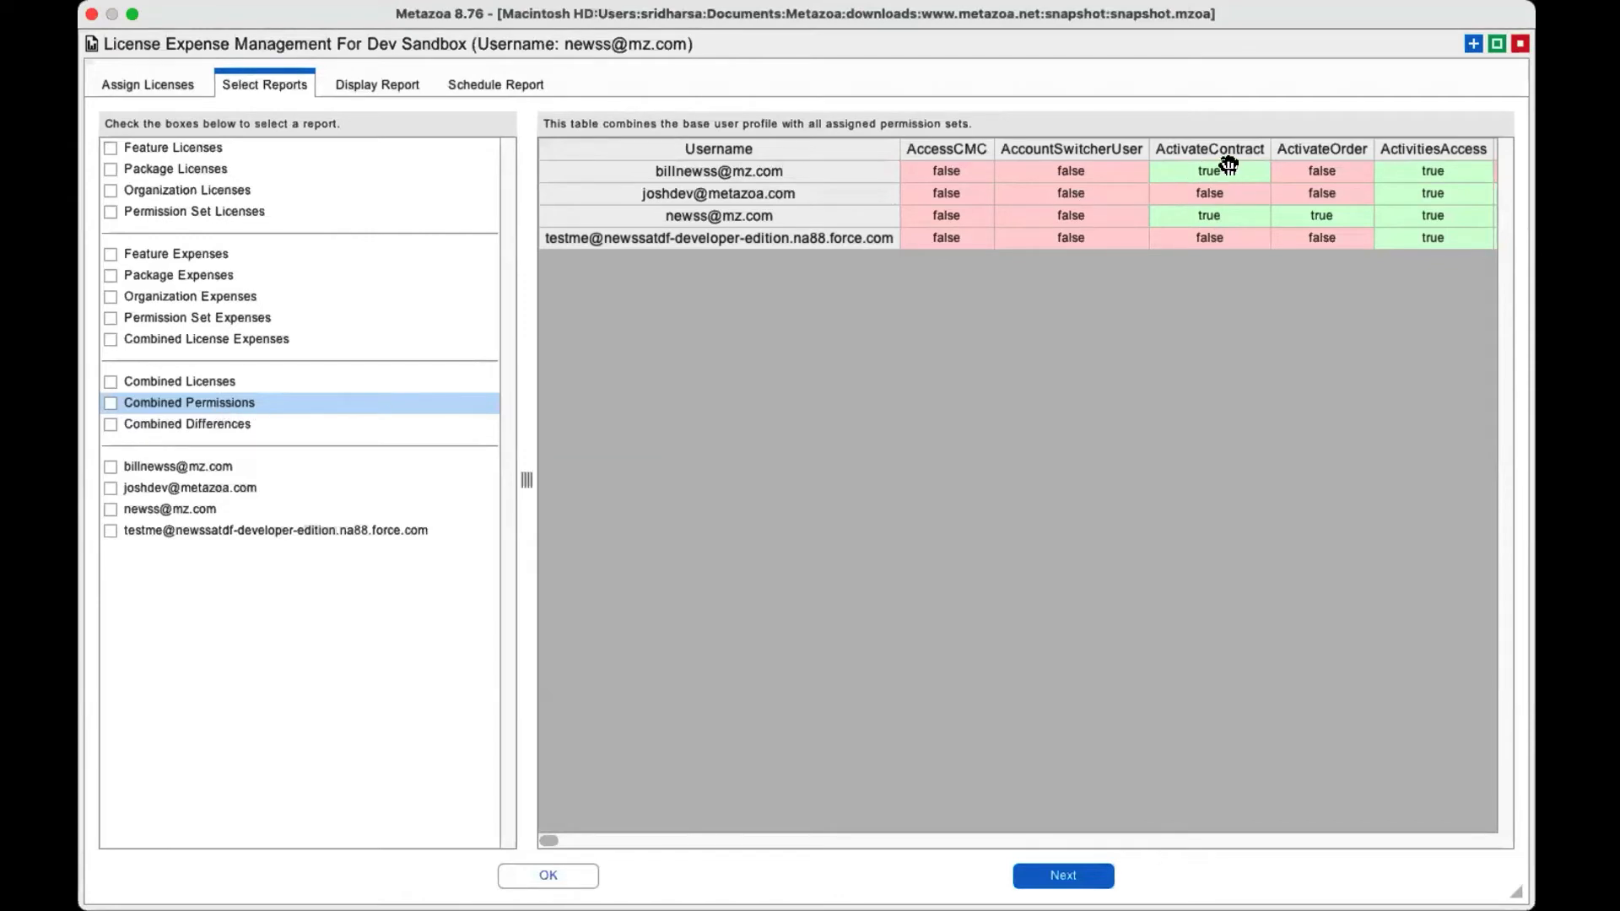
{"action": "left_click", "coordinate": [220, 387]}
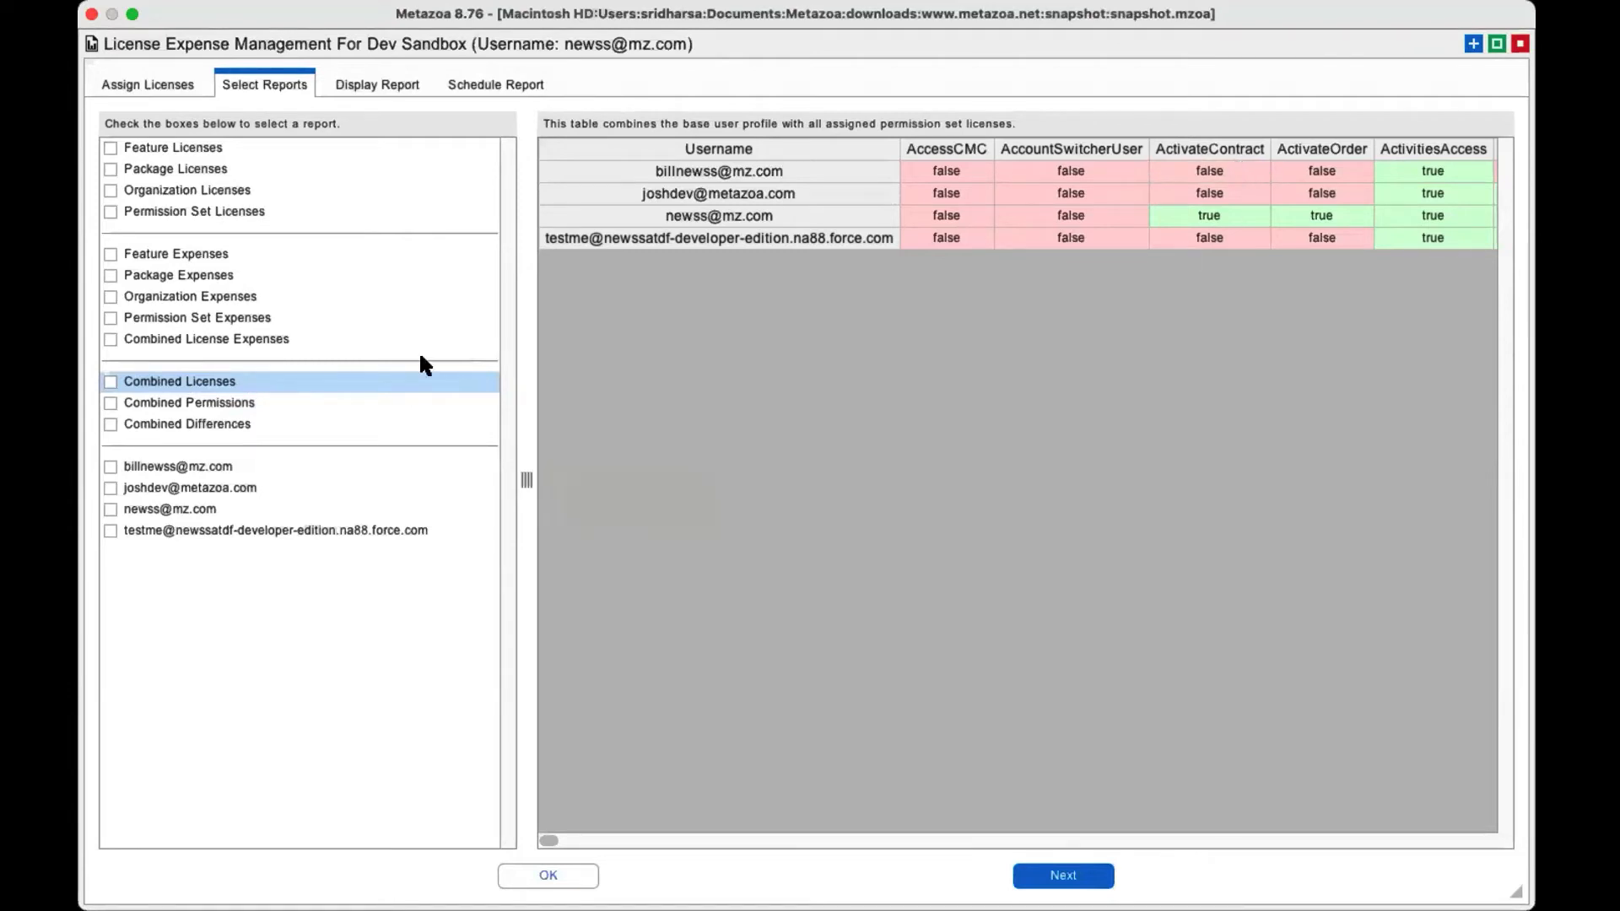
{"action": "left_click", "coordinate": [229, 424]}
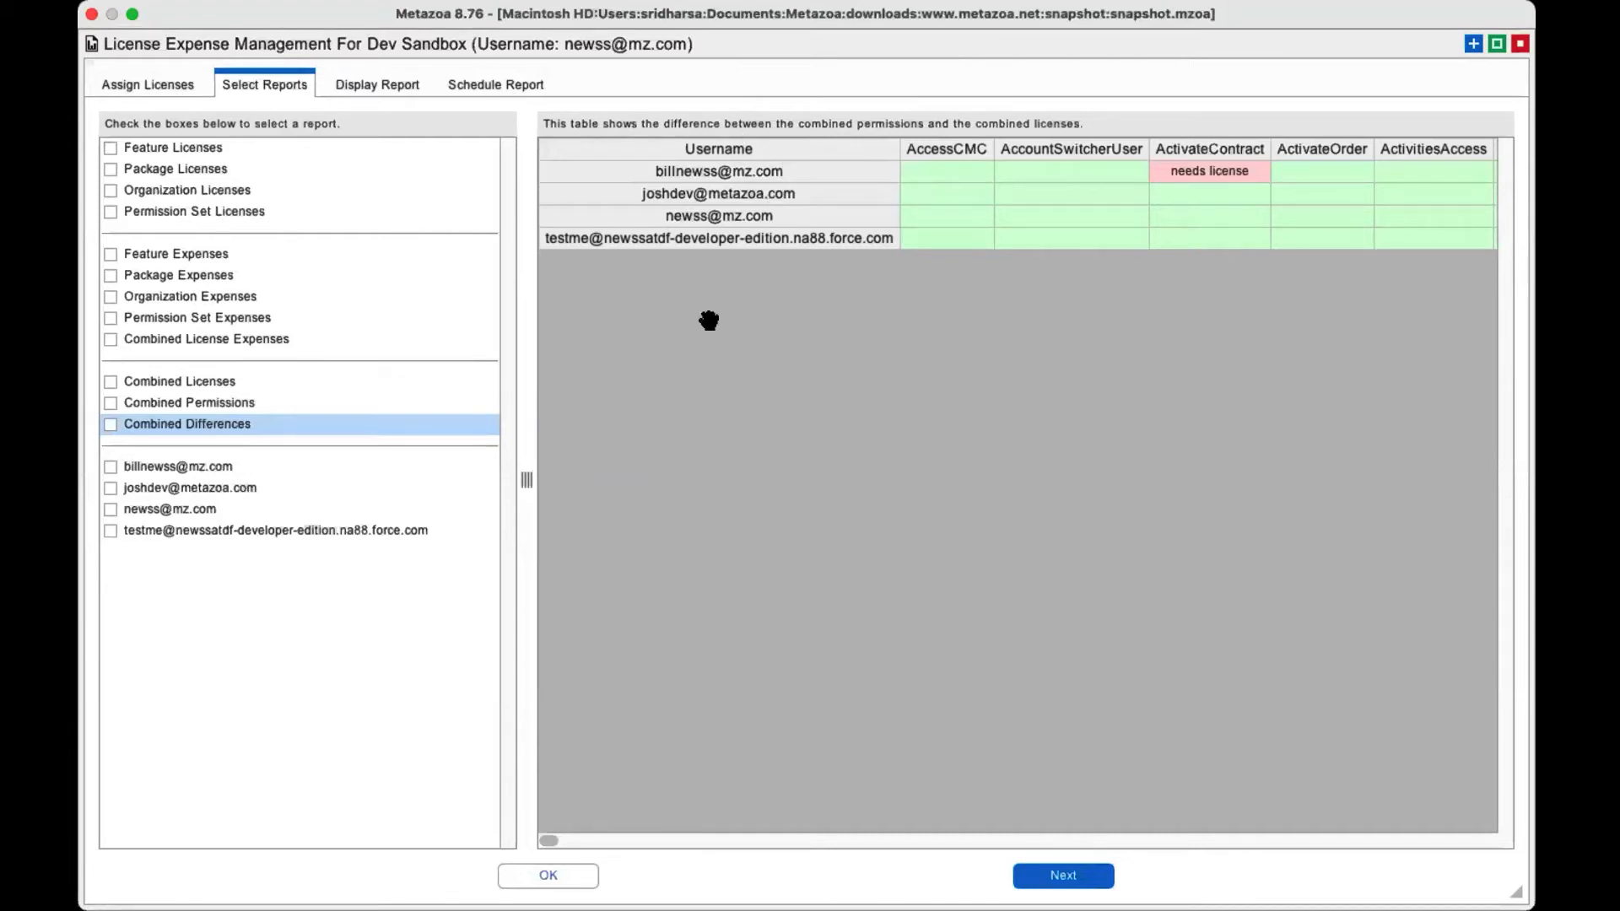
Review the first user's combined permissions and licenses report, and recheck the permission set license assignments.
{"action": "left_click", "coordinate": [205, 469]}
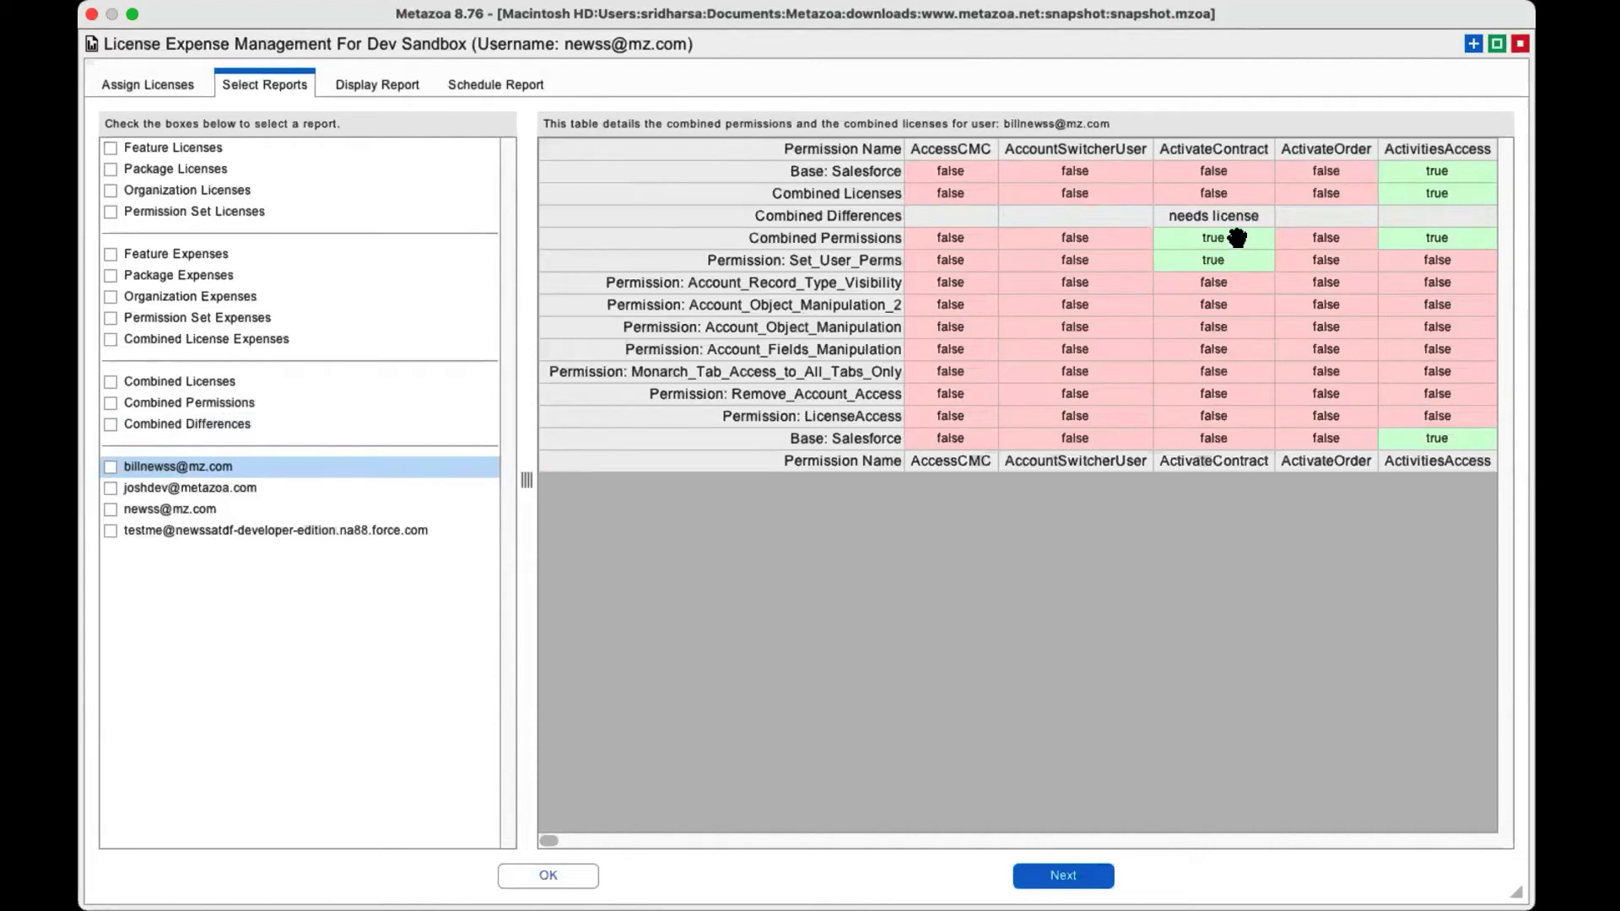
{"action": "right_click", "coordinate": [1215, 266]}
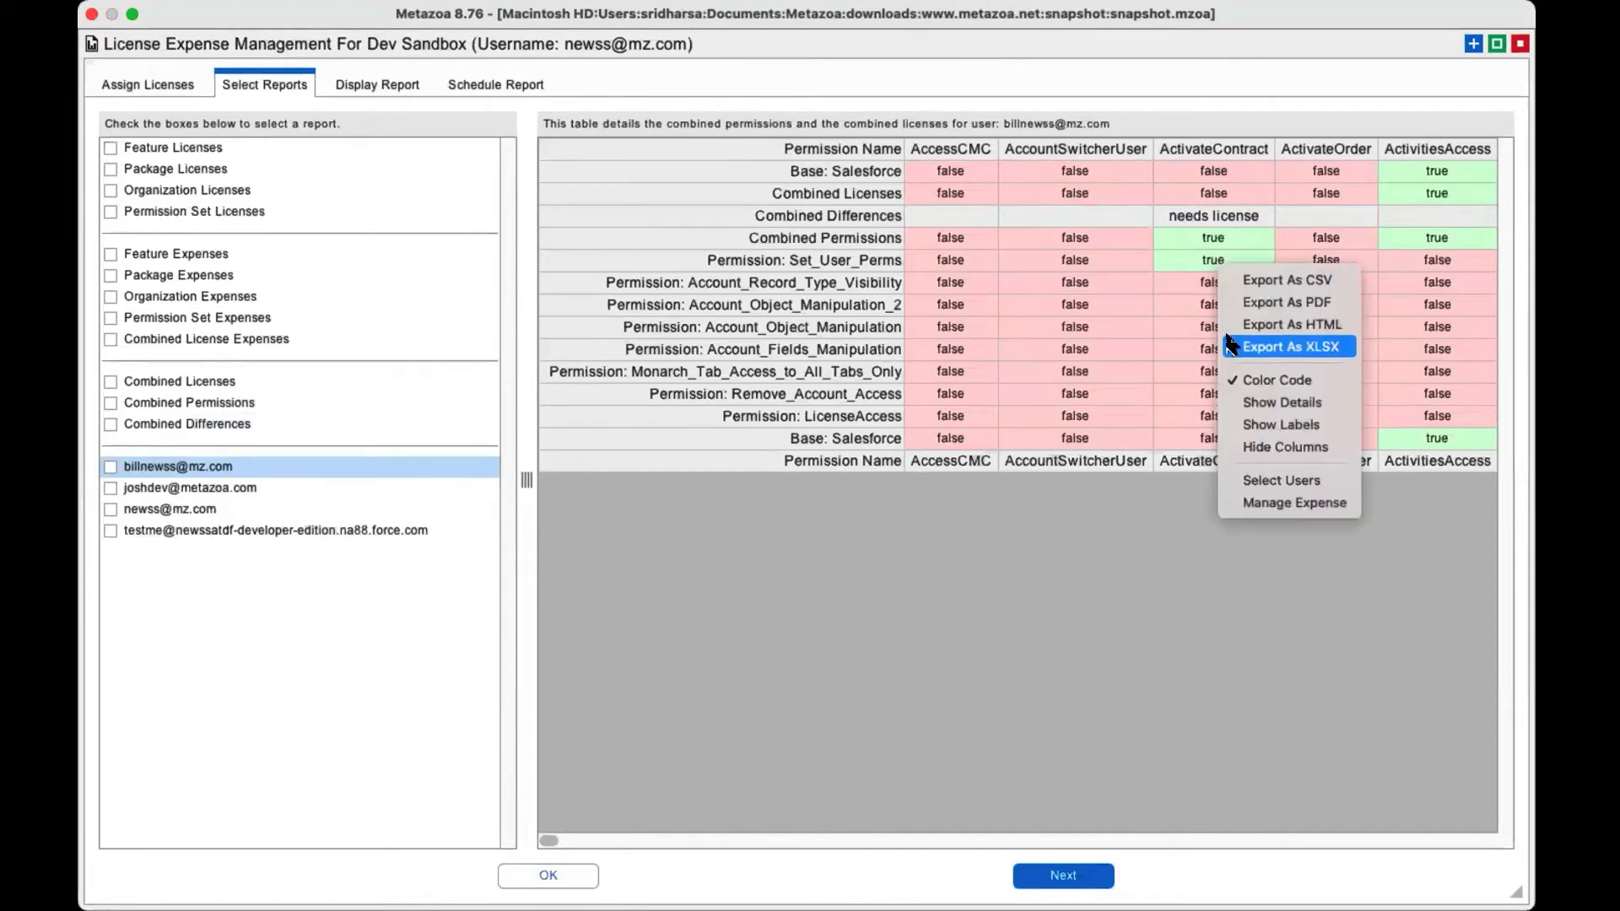
{"action": "left_click", "coordinate": [1099, 315]}
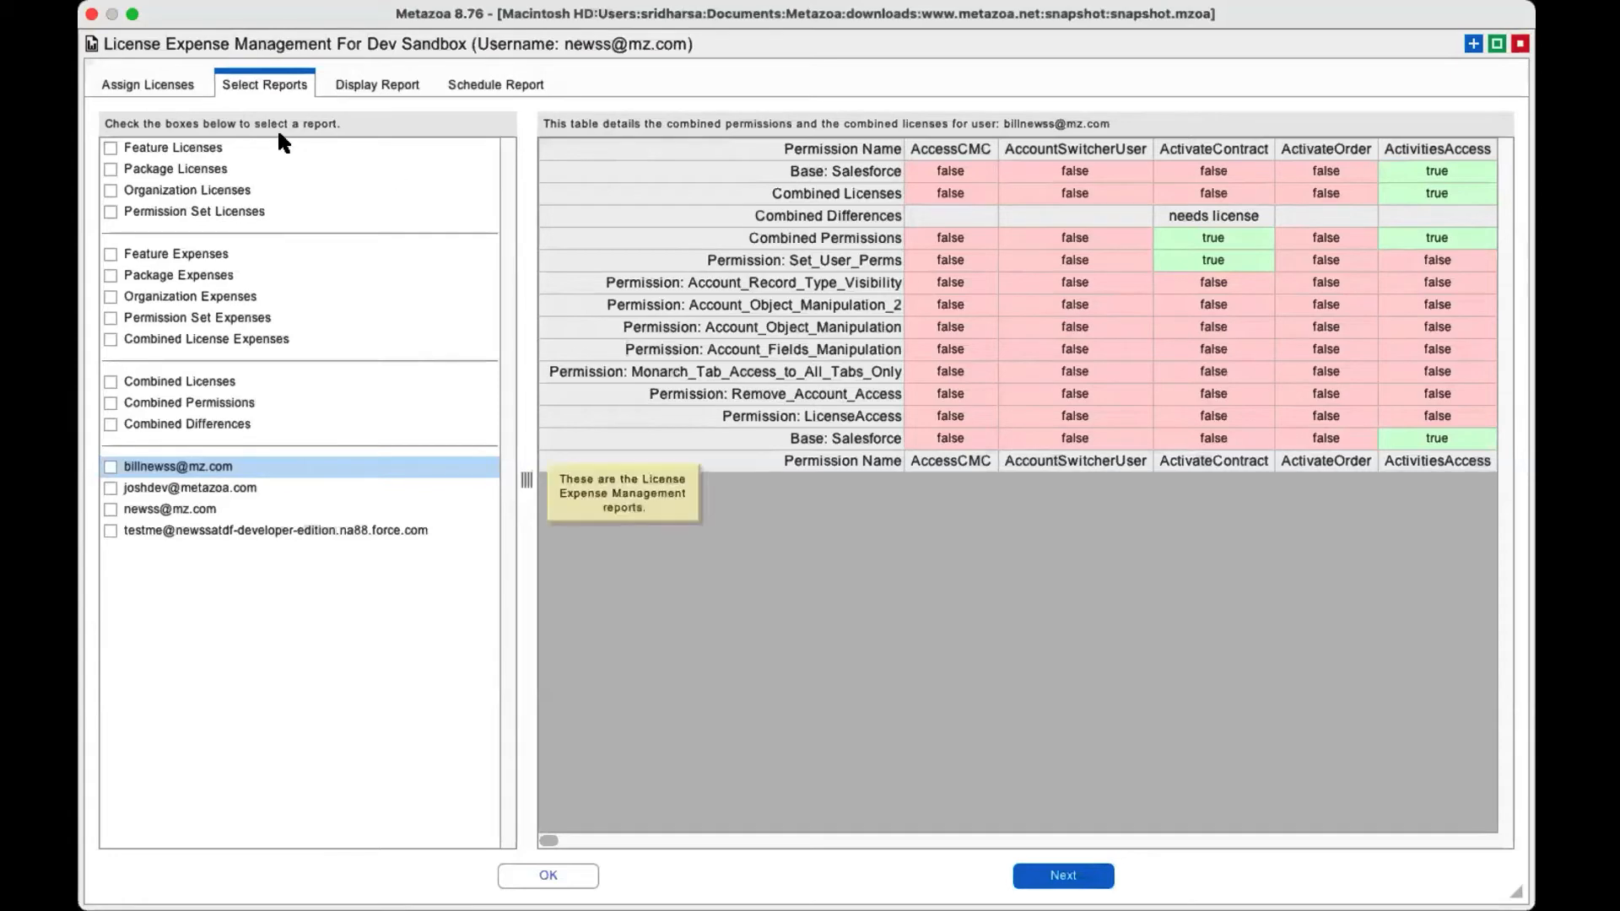
{"action": "left_click", "coordinate": [173, 85]}
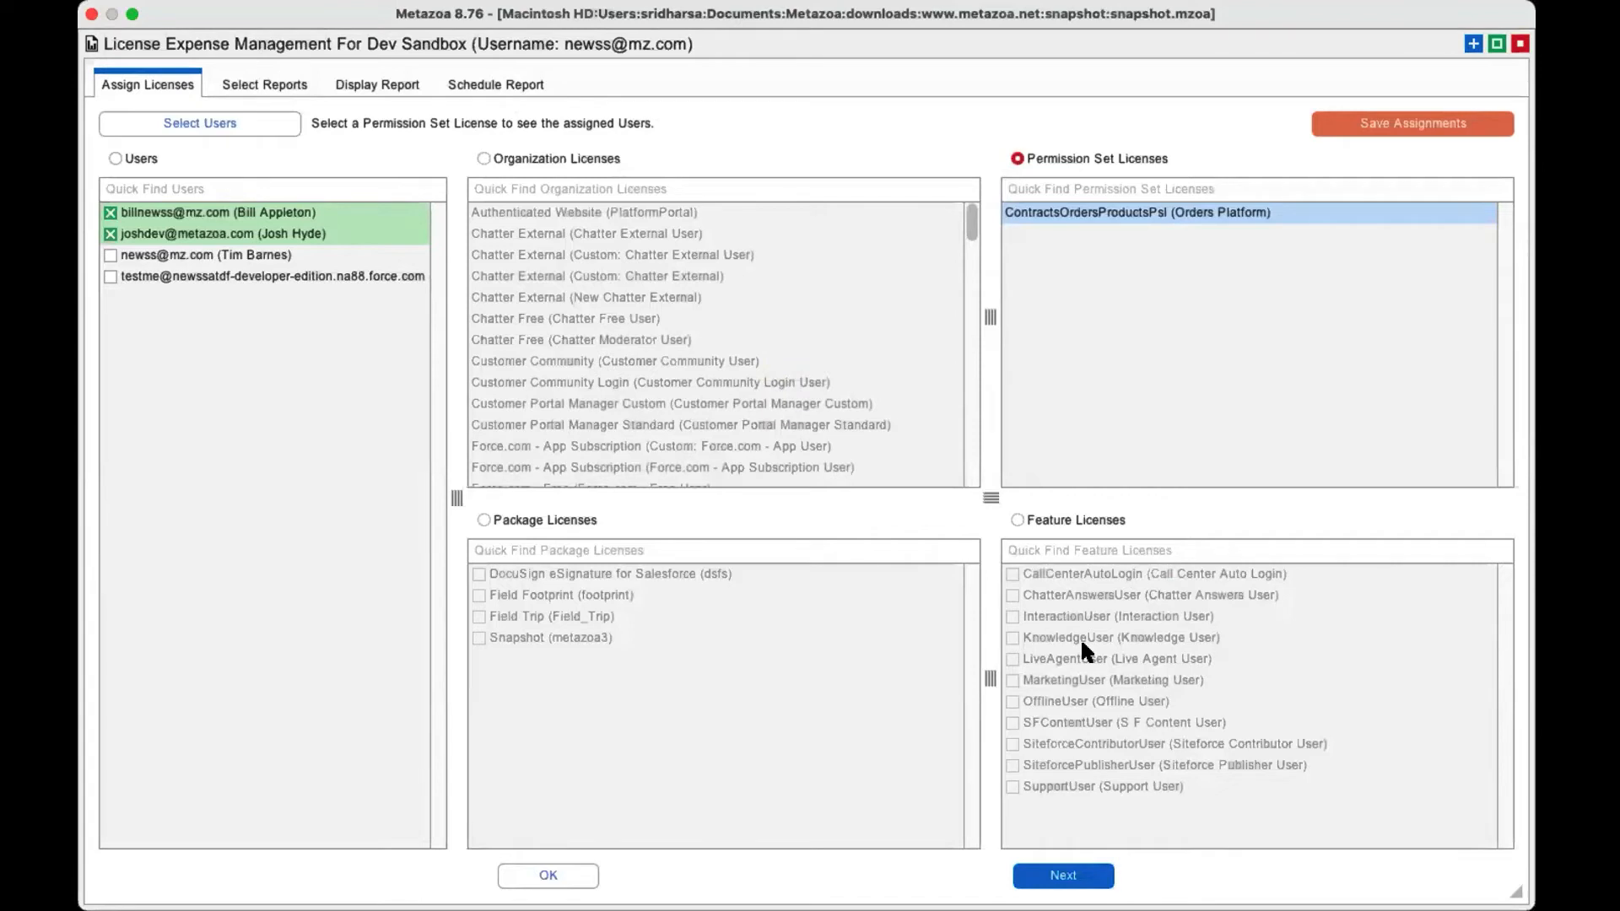
{"action": "left_click", "coordinate": [269, 88]}
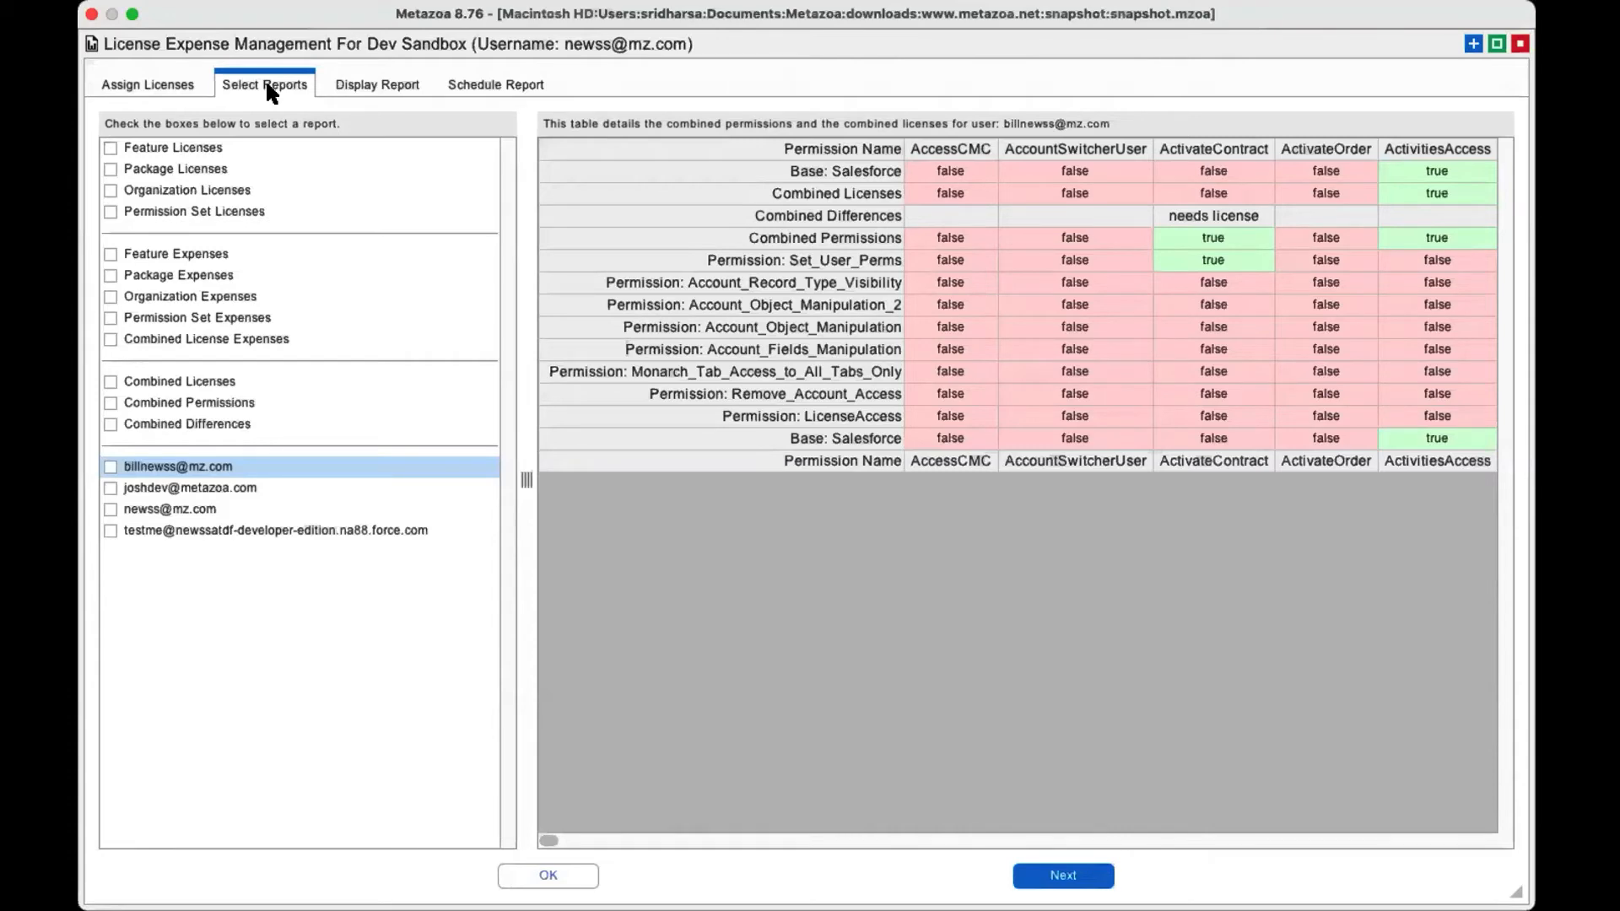
Close License Expense Management and open the Lightning Security report for the Lightning snapshot.
{"action": "left_click", "coordinate": [1518, 45]}
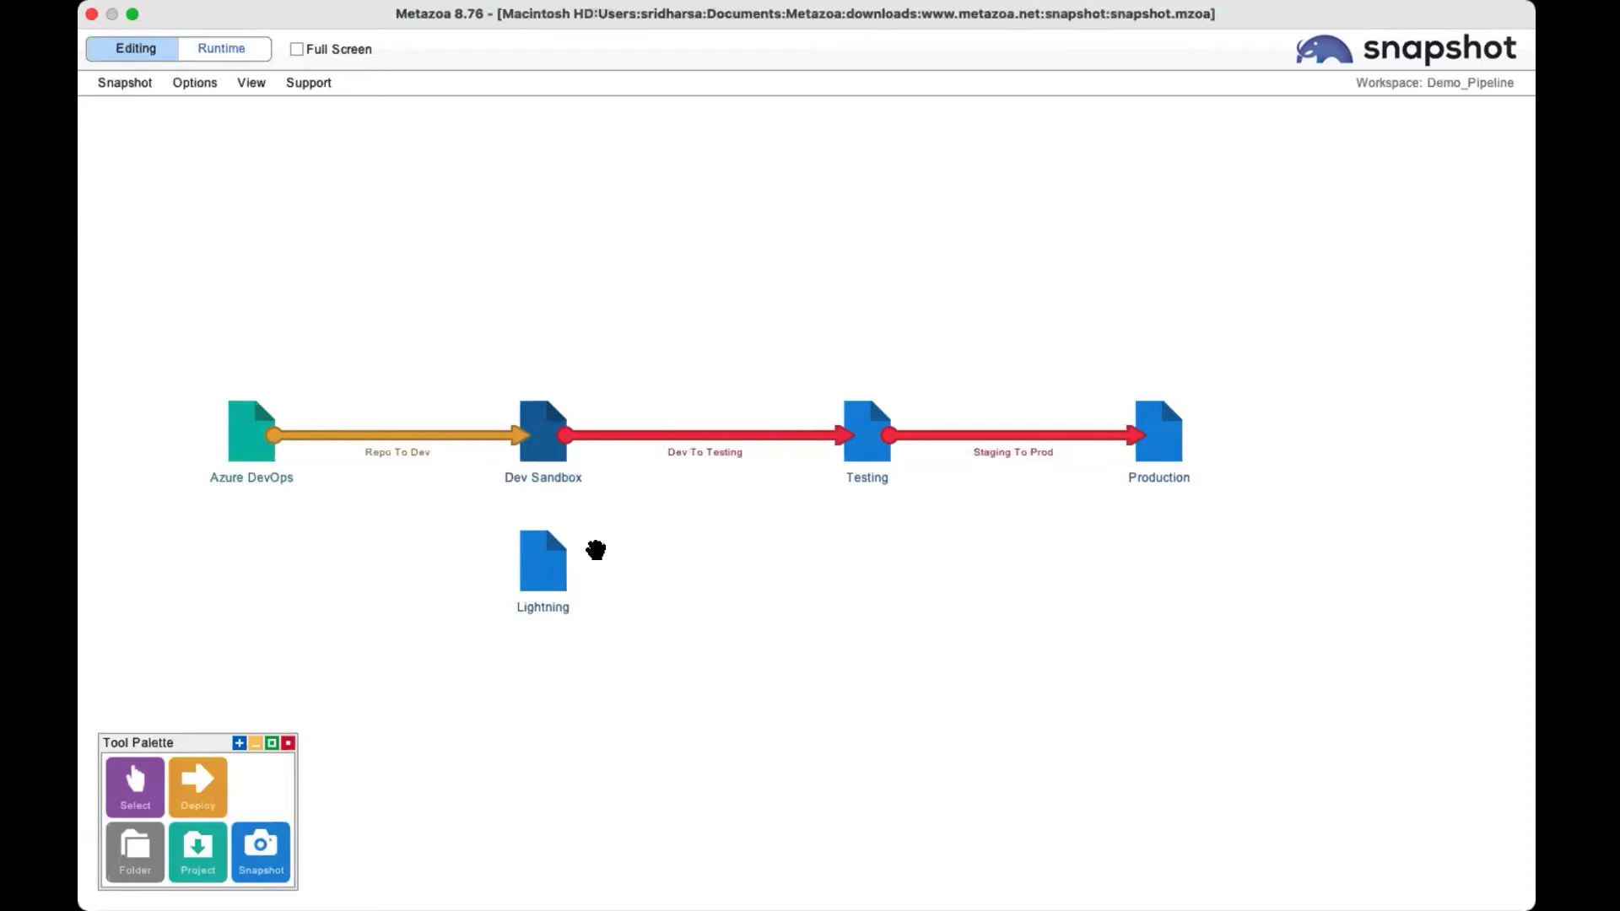
{"action": "right_click", "coordinate": [545, 557]}
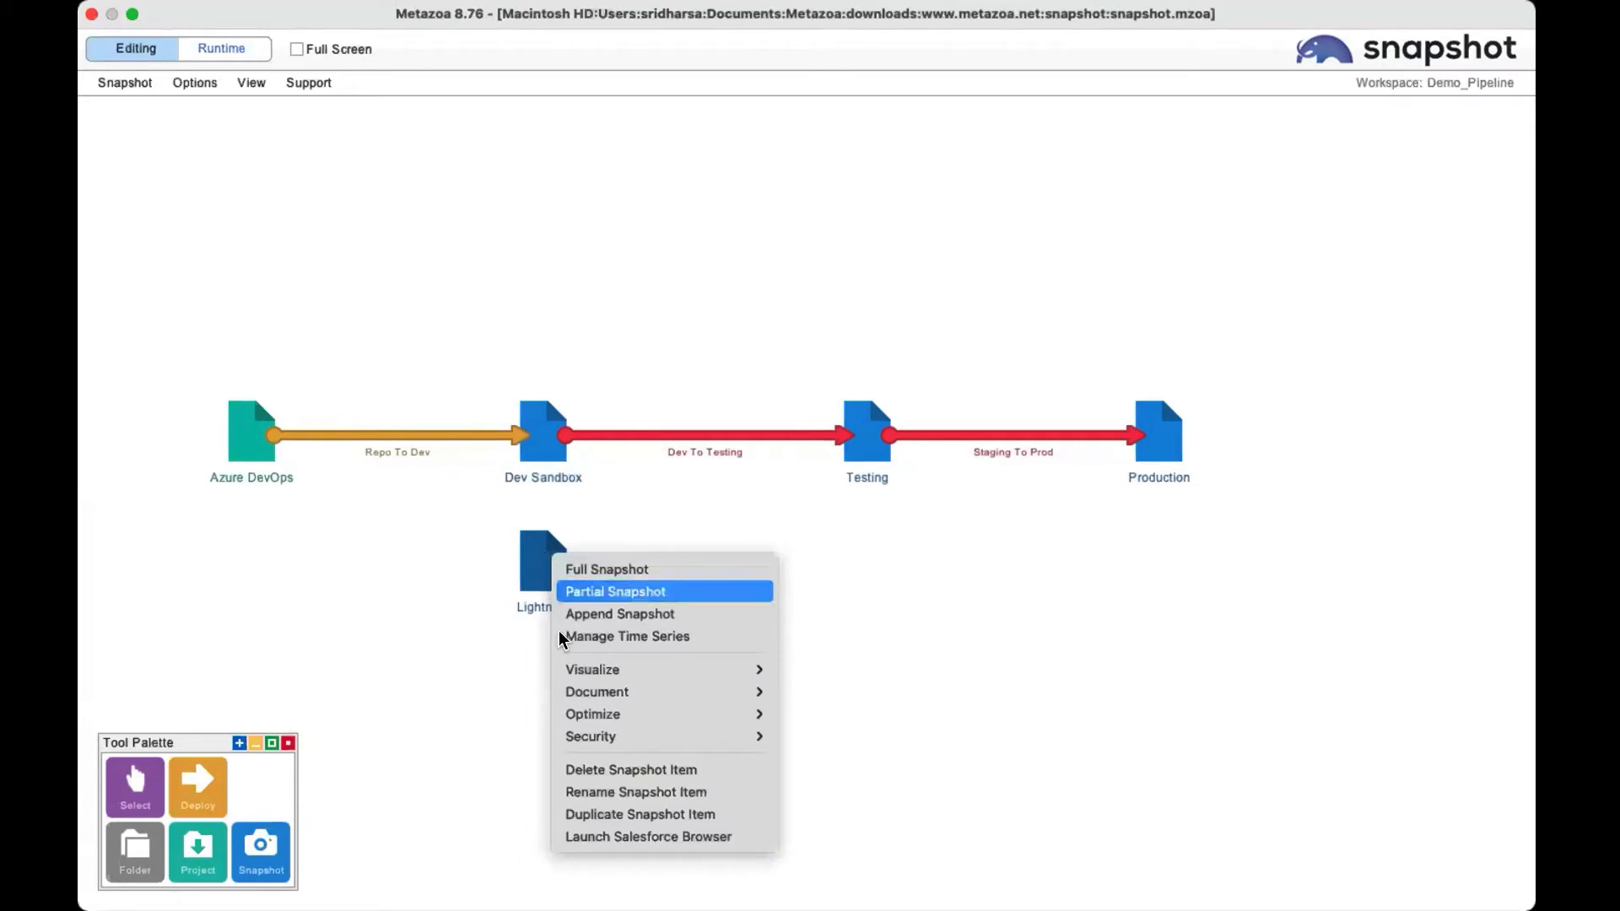
{"action": "mouse_move", "coordinate": [594, 741]}
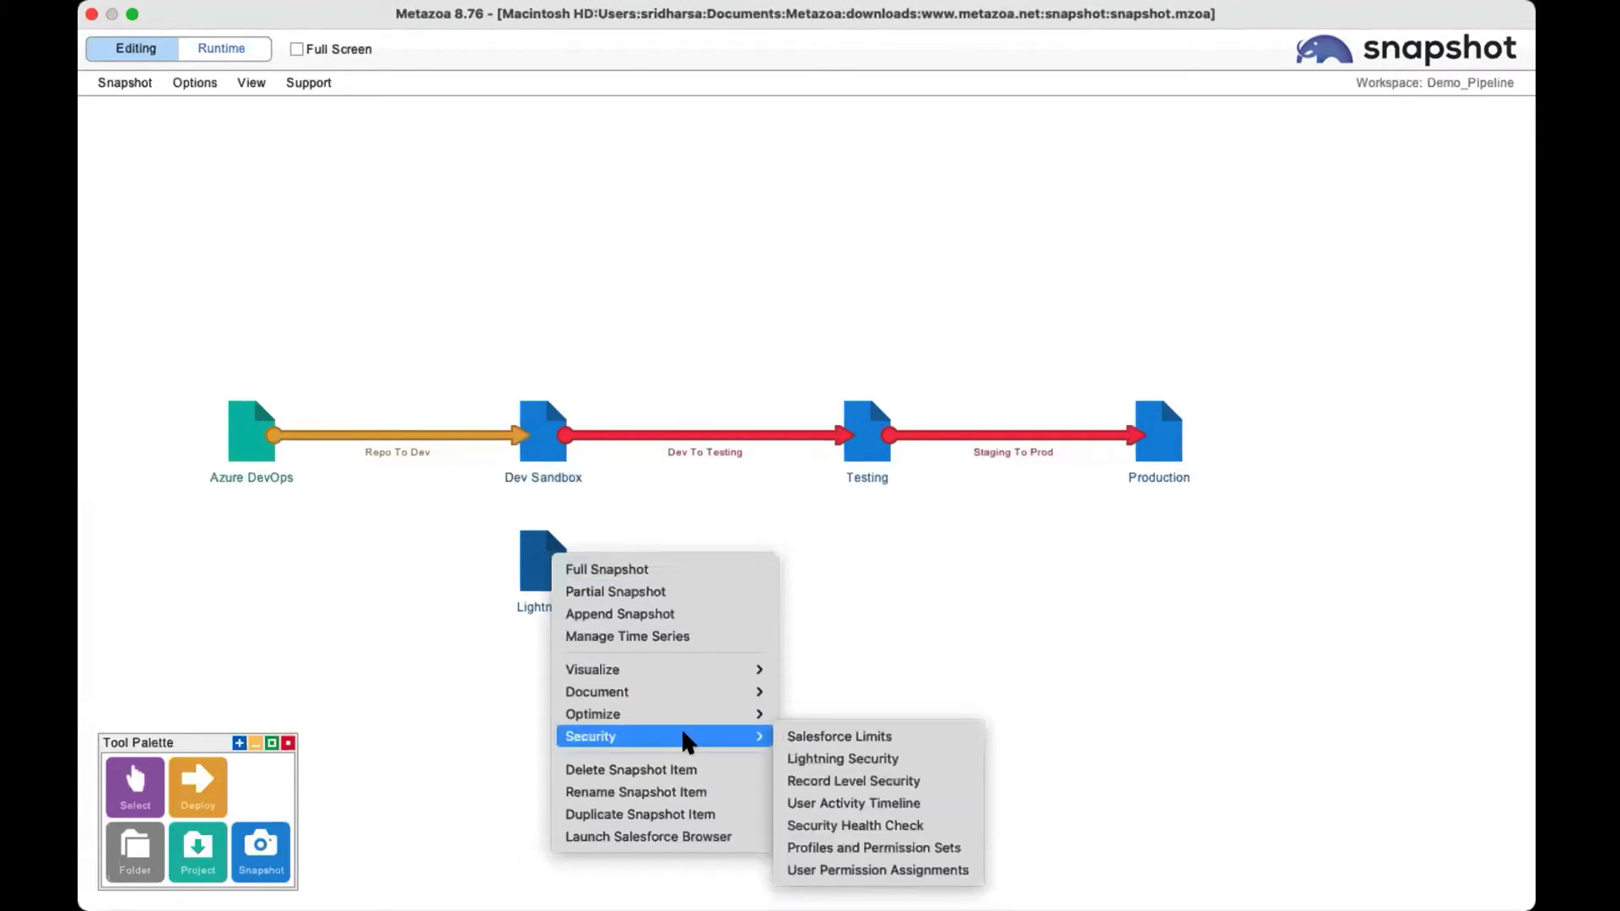
{"action": "left_click", "coordinate": [839, 757]}
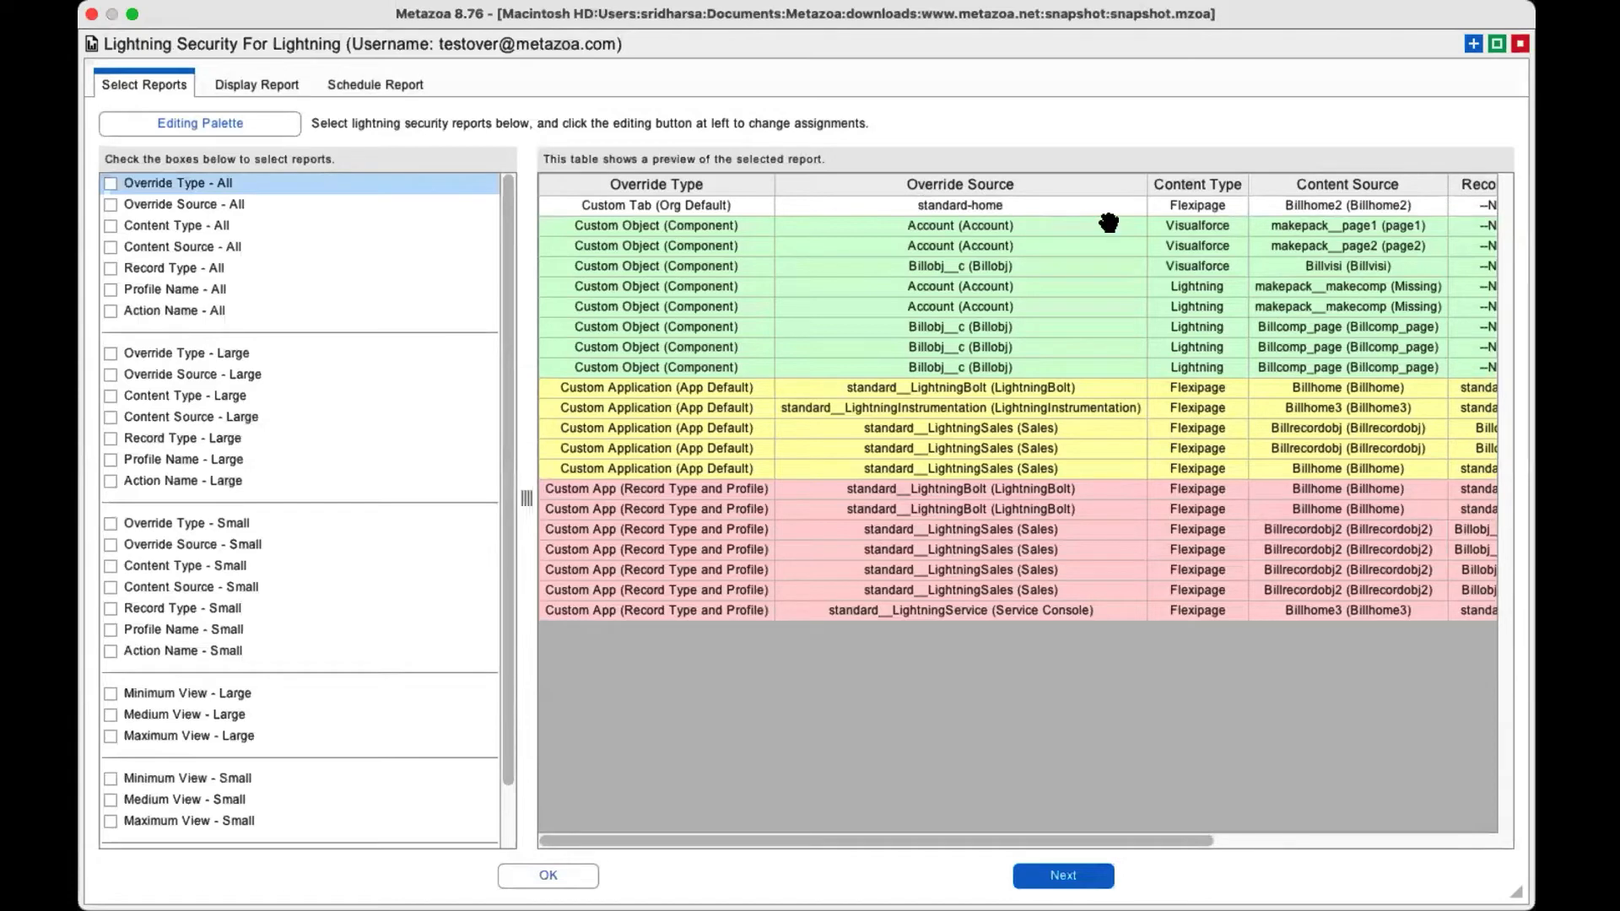
Examine the Override Type - All preview across all its columns through Action Name, and check the table's export and display options.
{"action": "scroll", "coordinate": [1109, 223], "scroll_direction": "right", "scroll_amount": 10}
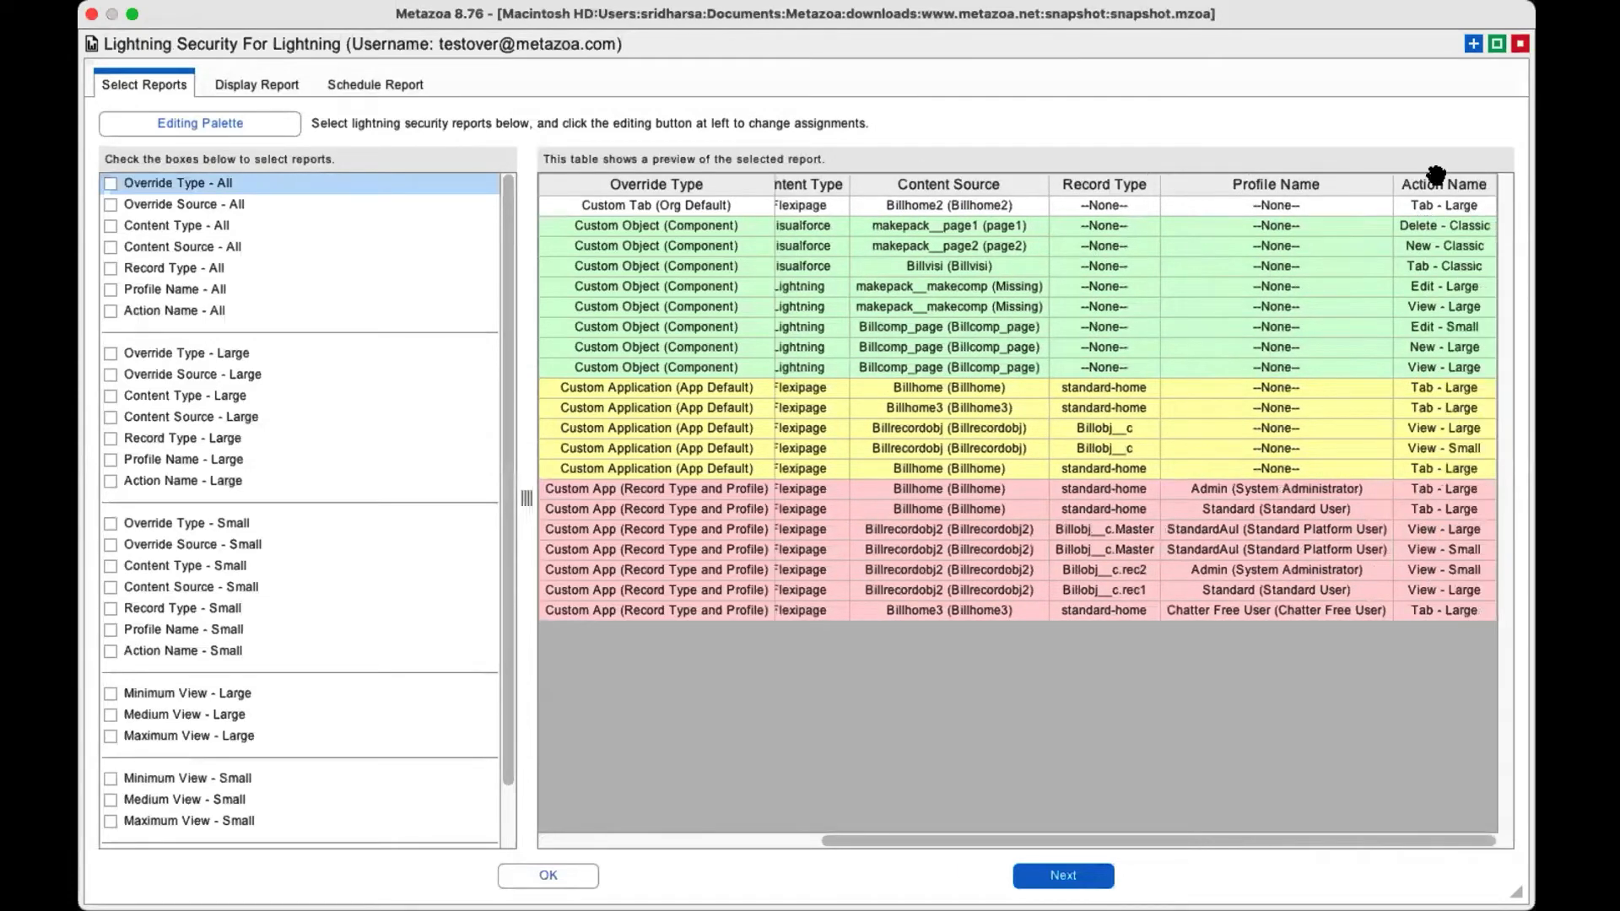
{"action": "left_click_drag", "start_coordinate": [893, 271], "coordinate": [1377, 275]}
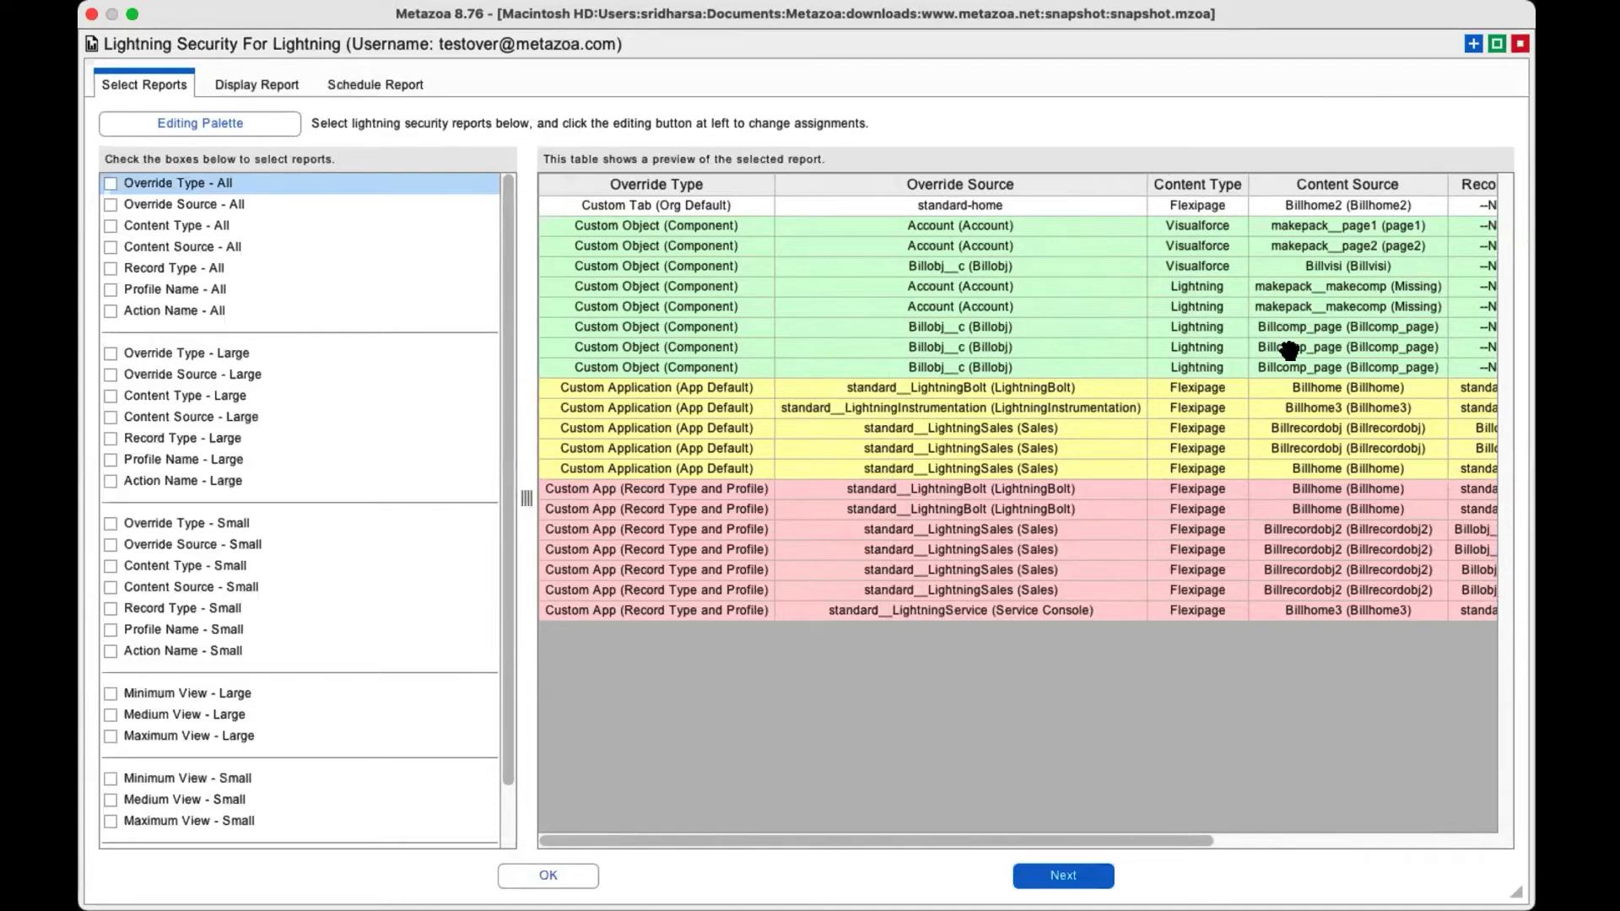
{"action": "scroll", "coordinate": [1291, 346], "scroll_direction": "right", "scroll_amount": 10}
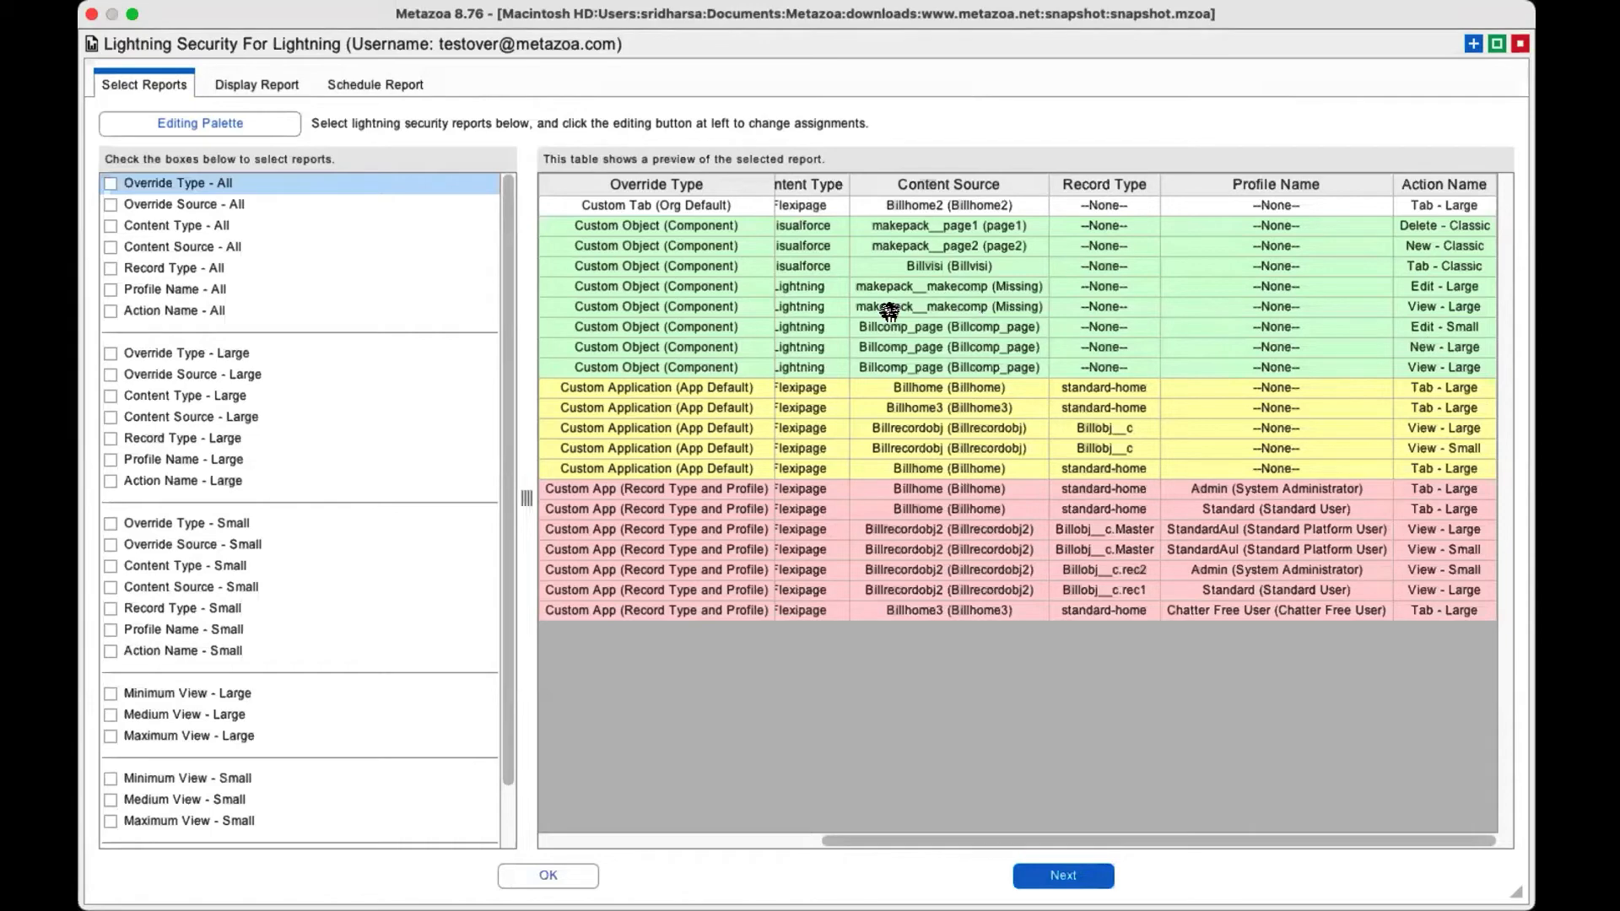
{"action": "scroll", "coordinate": [968, 309], "scroll_direction": "left", "scroll_amount": 5}
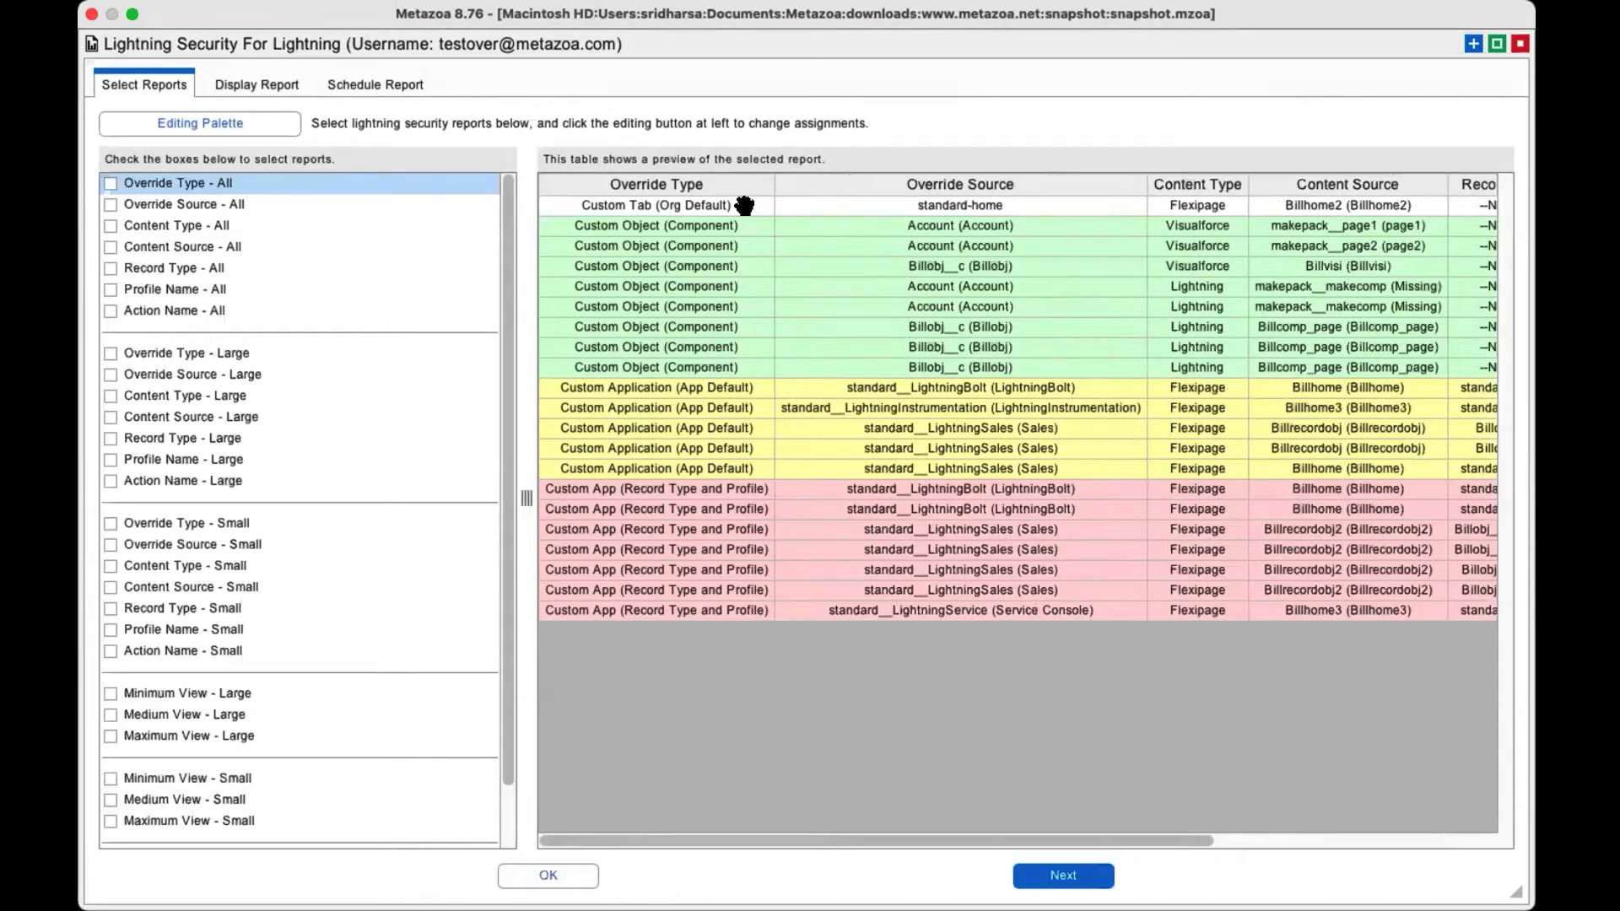
{"action": "scroll", "coordinate": [744, 205], "scroll_direction": "right", "scroll_amount": 2}
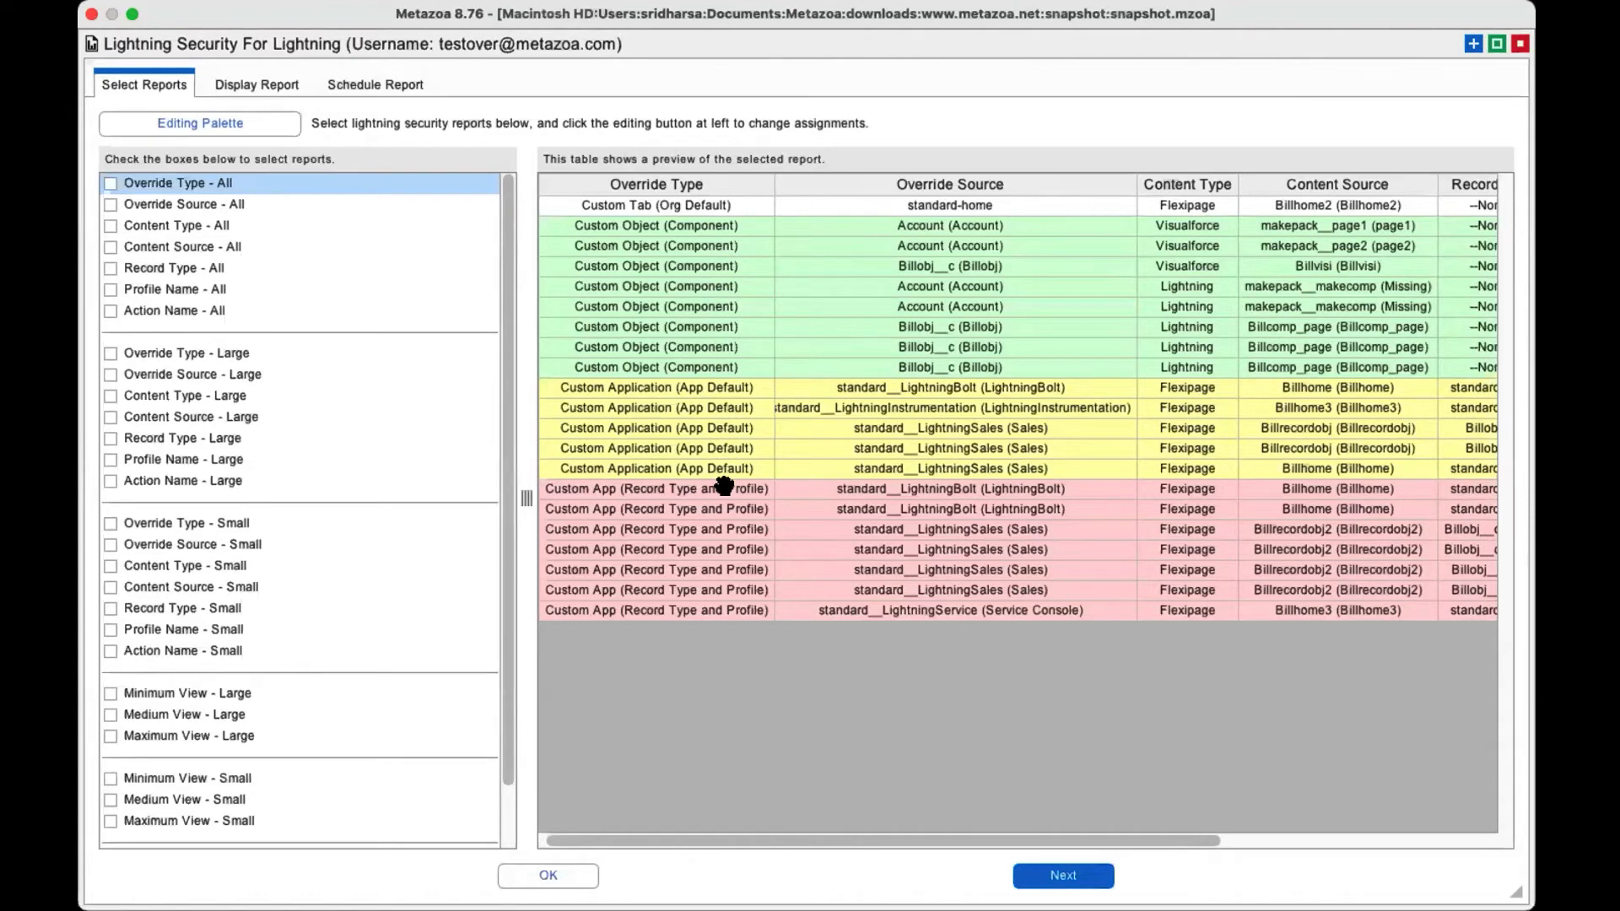
{"action": "right_click", "coordinate": [882, 302]}
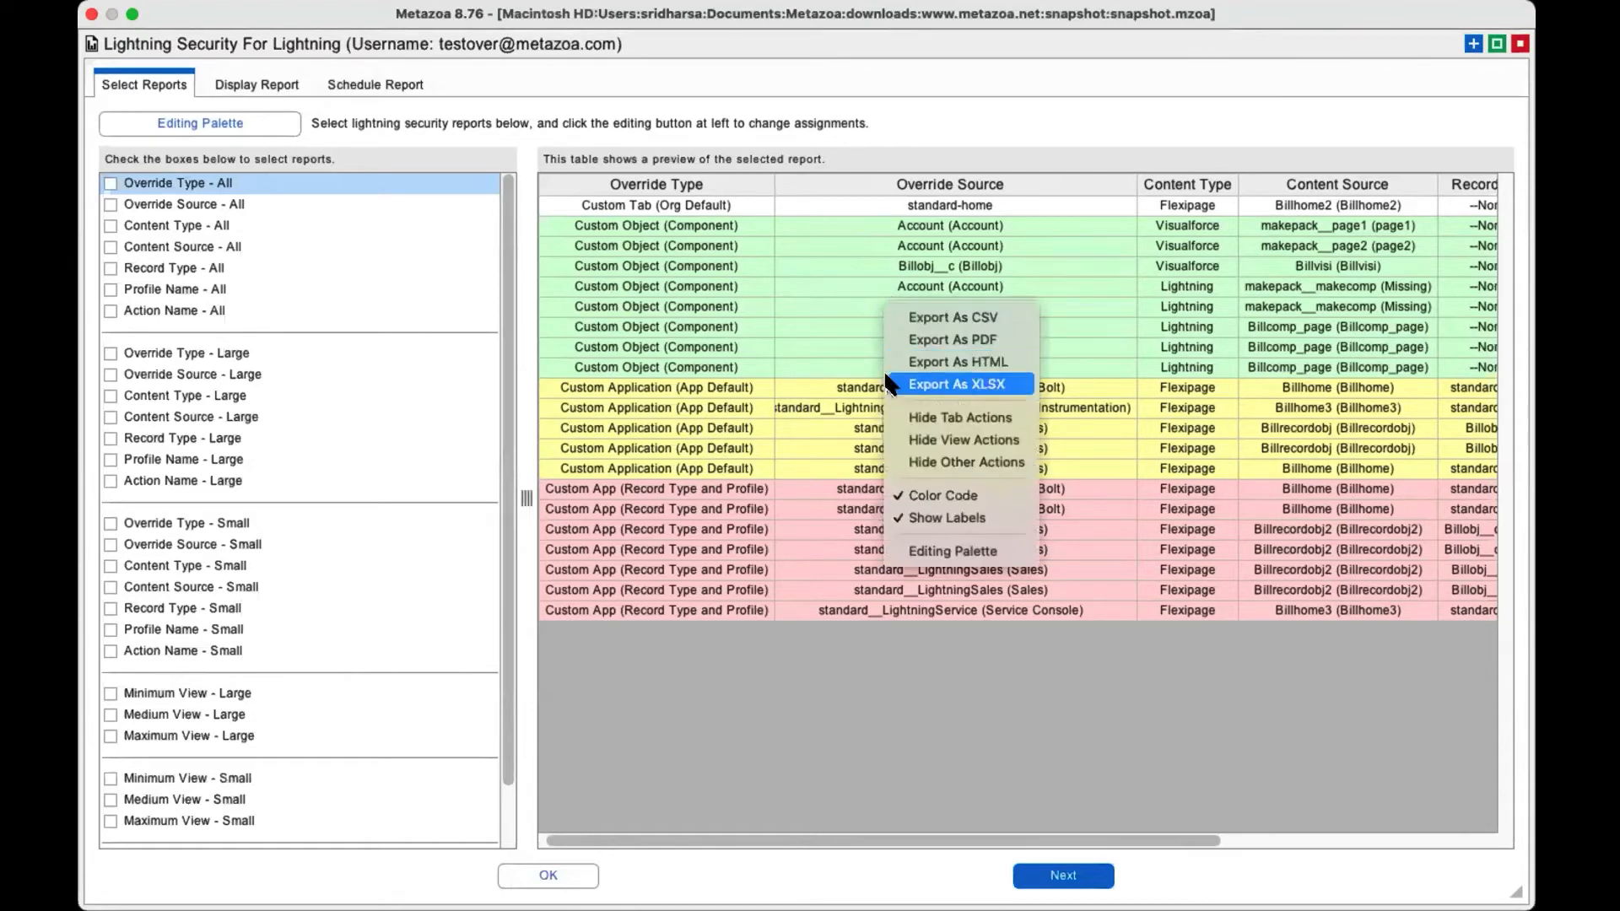
{"action": "left_click", "coordinate": [714, 210]}
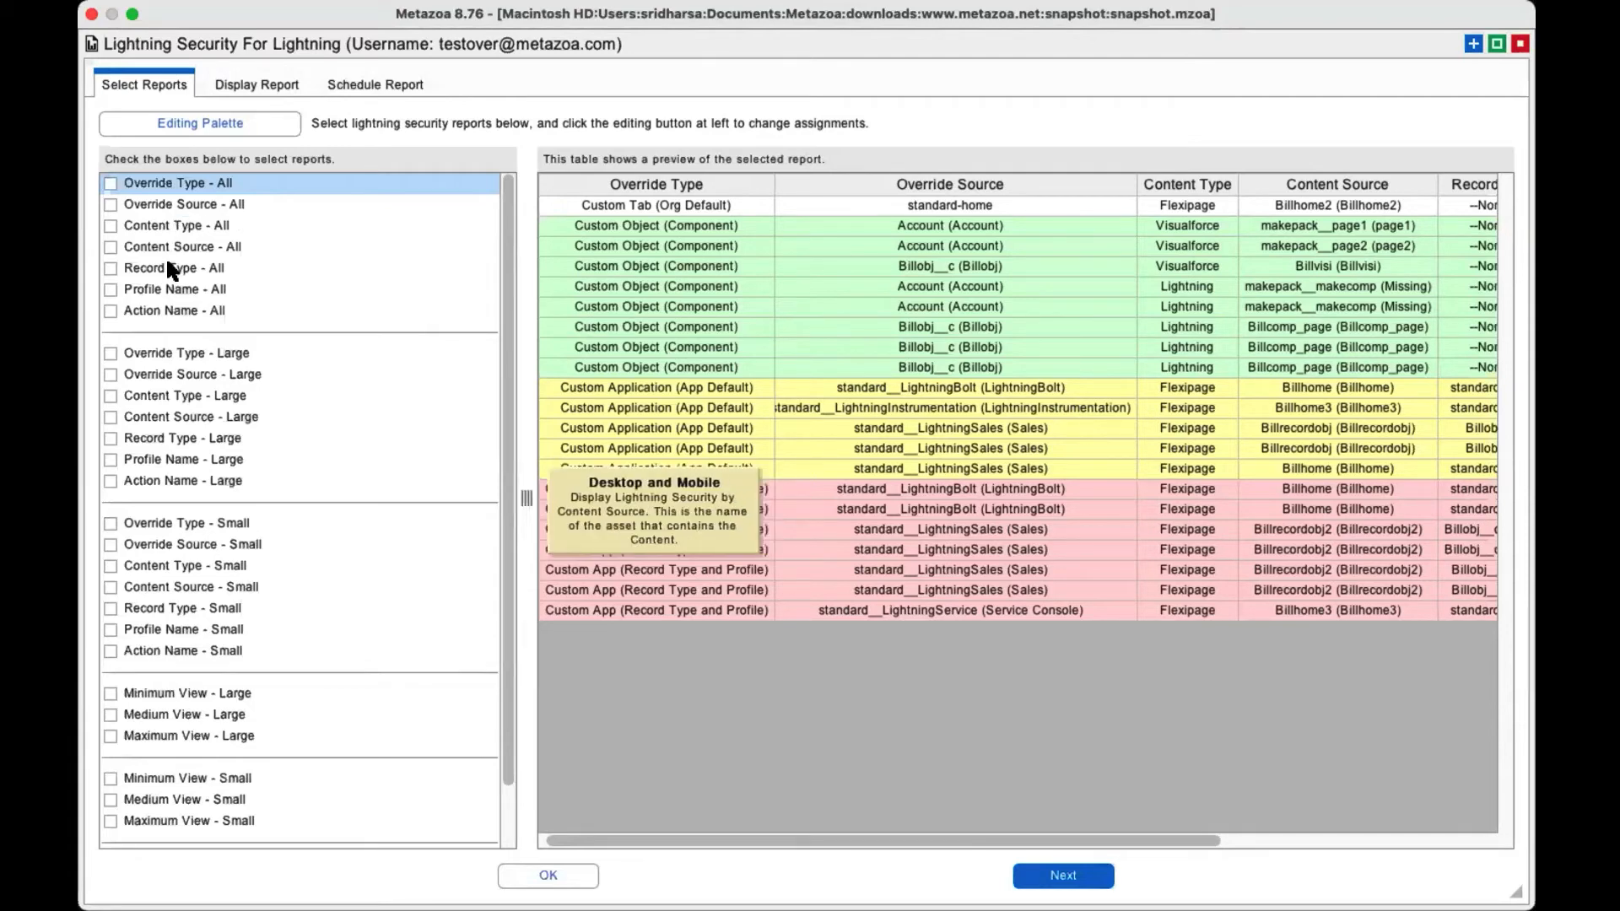
Compare the Override Source - All and Record Type - All previews with Override Type - All, ending on Override Type - All.
{"action": "left_click", "coordinate": [181, 204]}
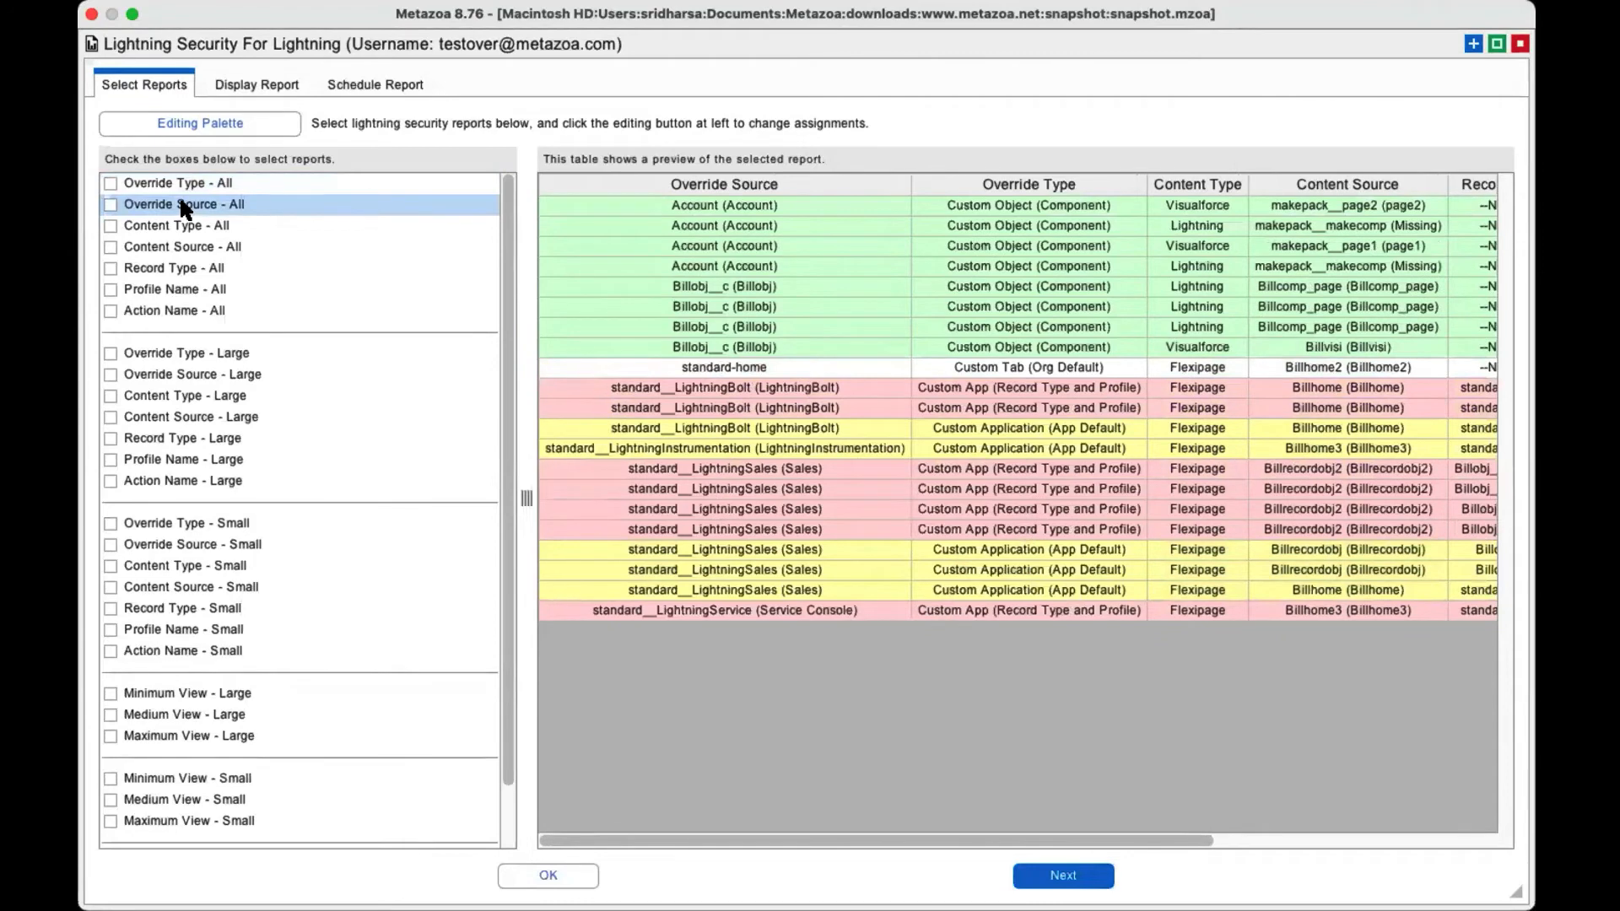
{"action": "left_click", "coordinate": [184, 184]}
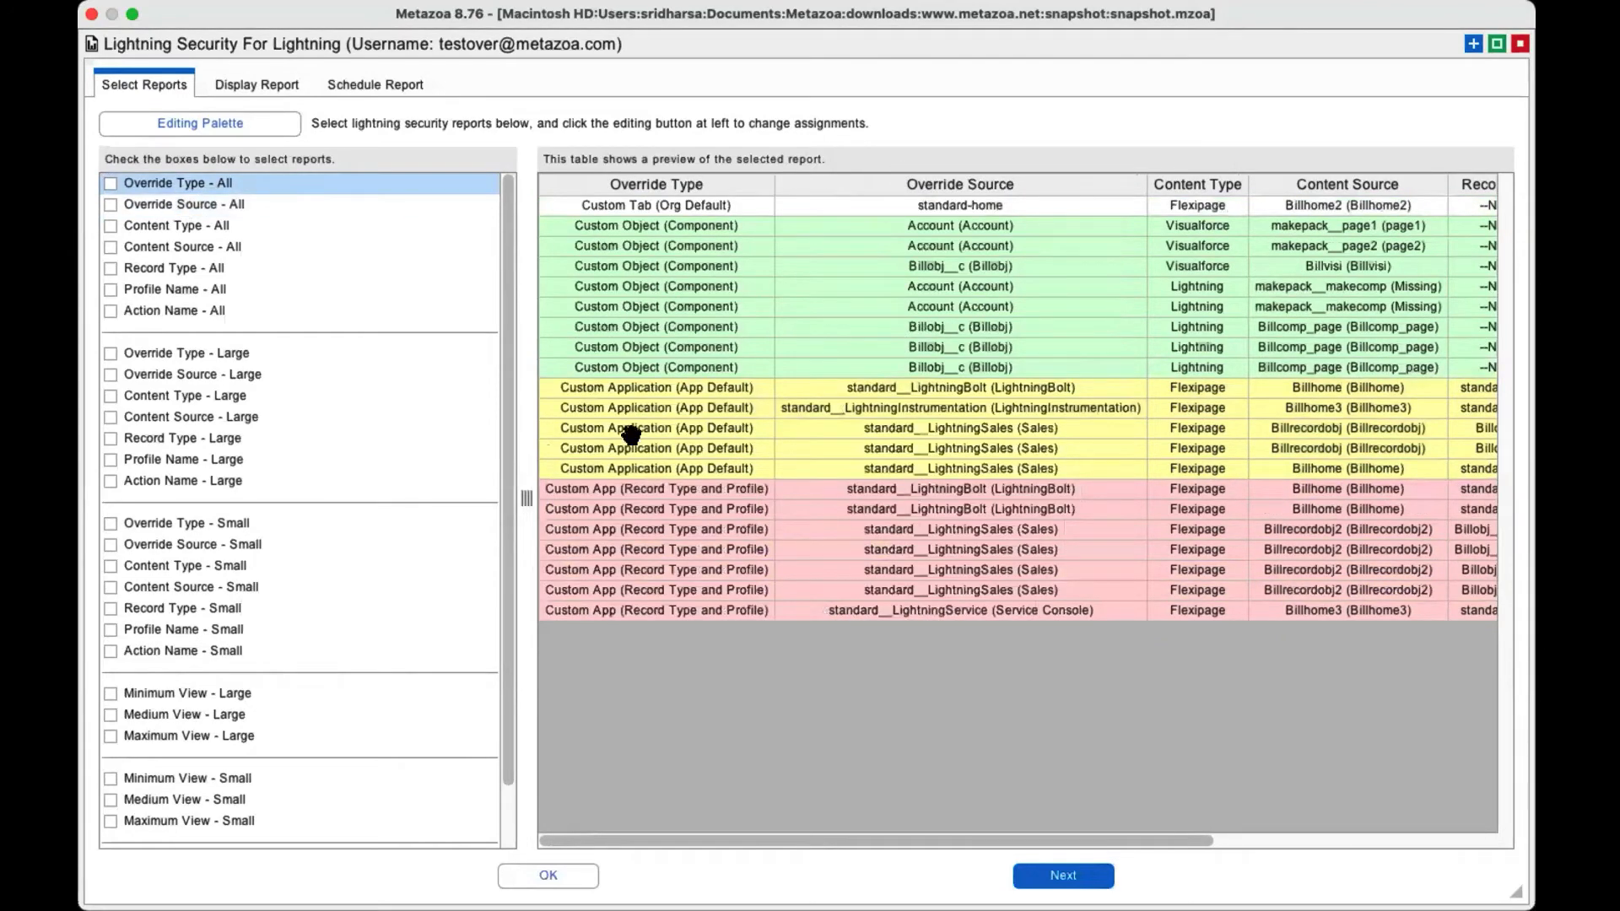
{"action": "left_click", "coordinate": [175, 205]}
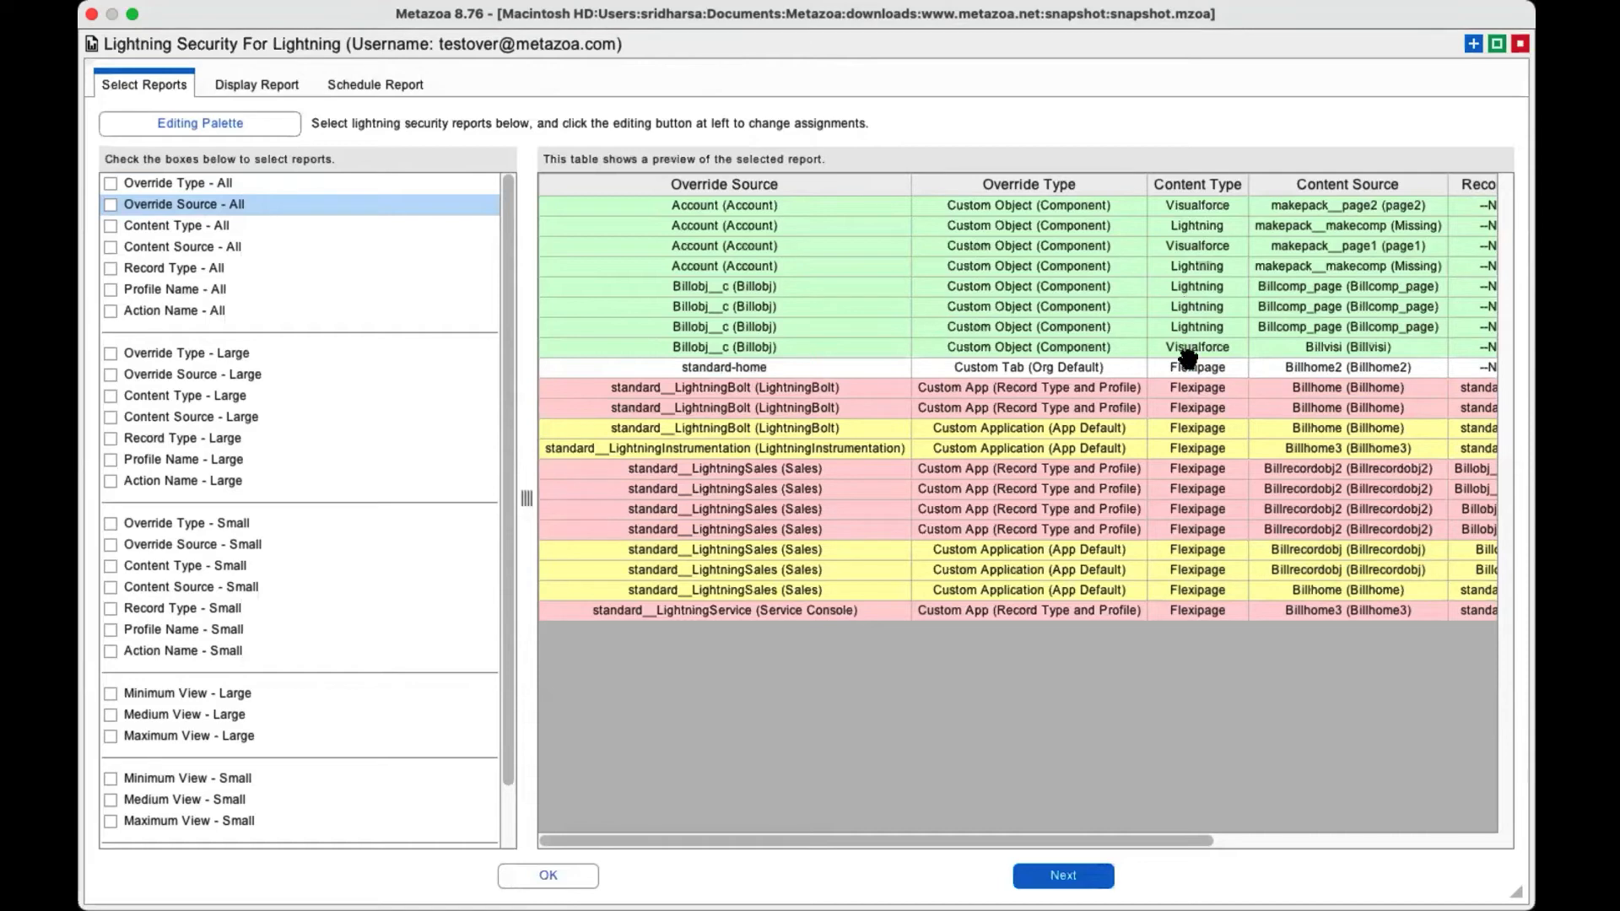
{"action": "left_click", "coordinate": [174, 267]}
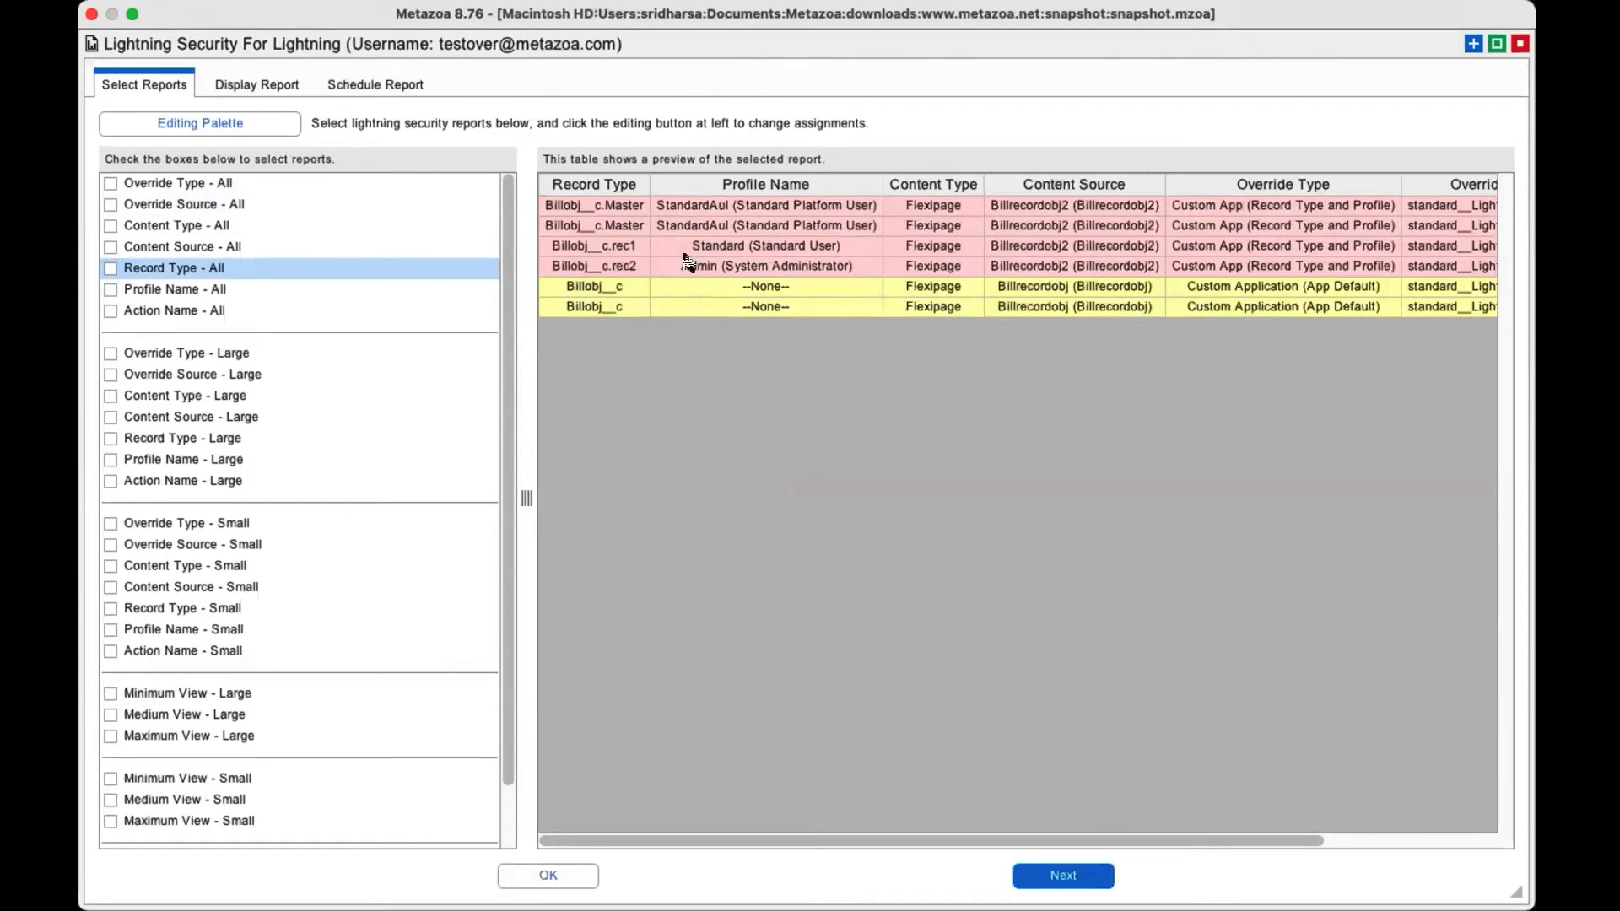
{"action": "left_click", "coordinate": [213, 179]}
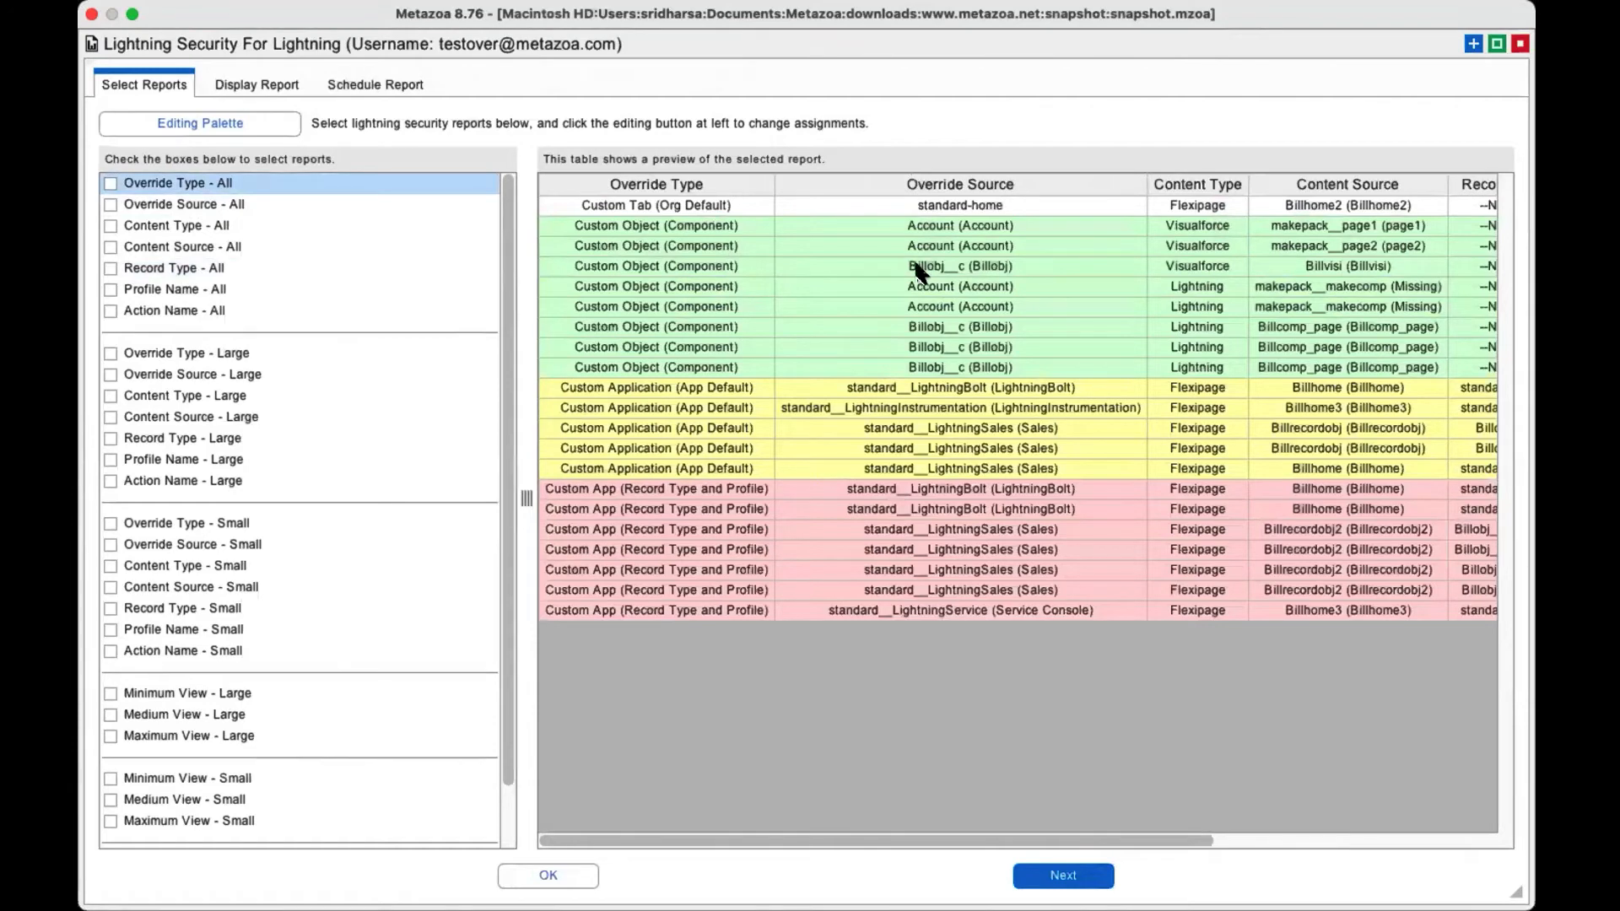
Examine the edit form of the first Lightning override assignment for Billobj__c using the Editing Palette, and leave it without saving.
{"action": "right_click", "coordinate": [921, 265]}
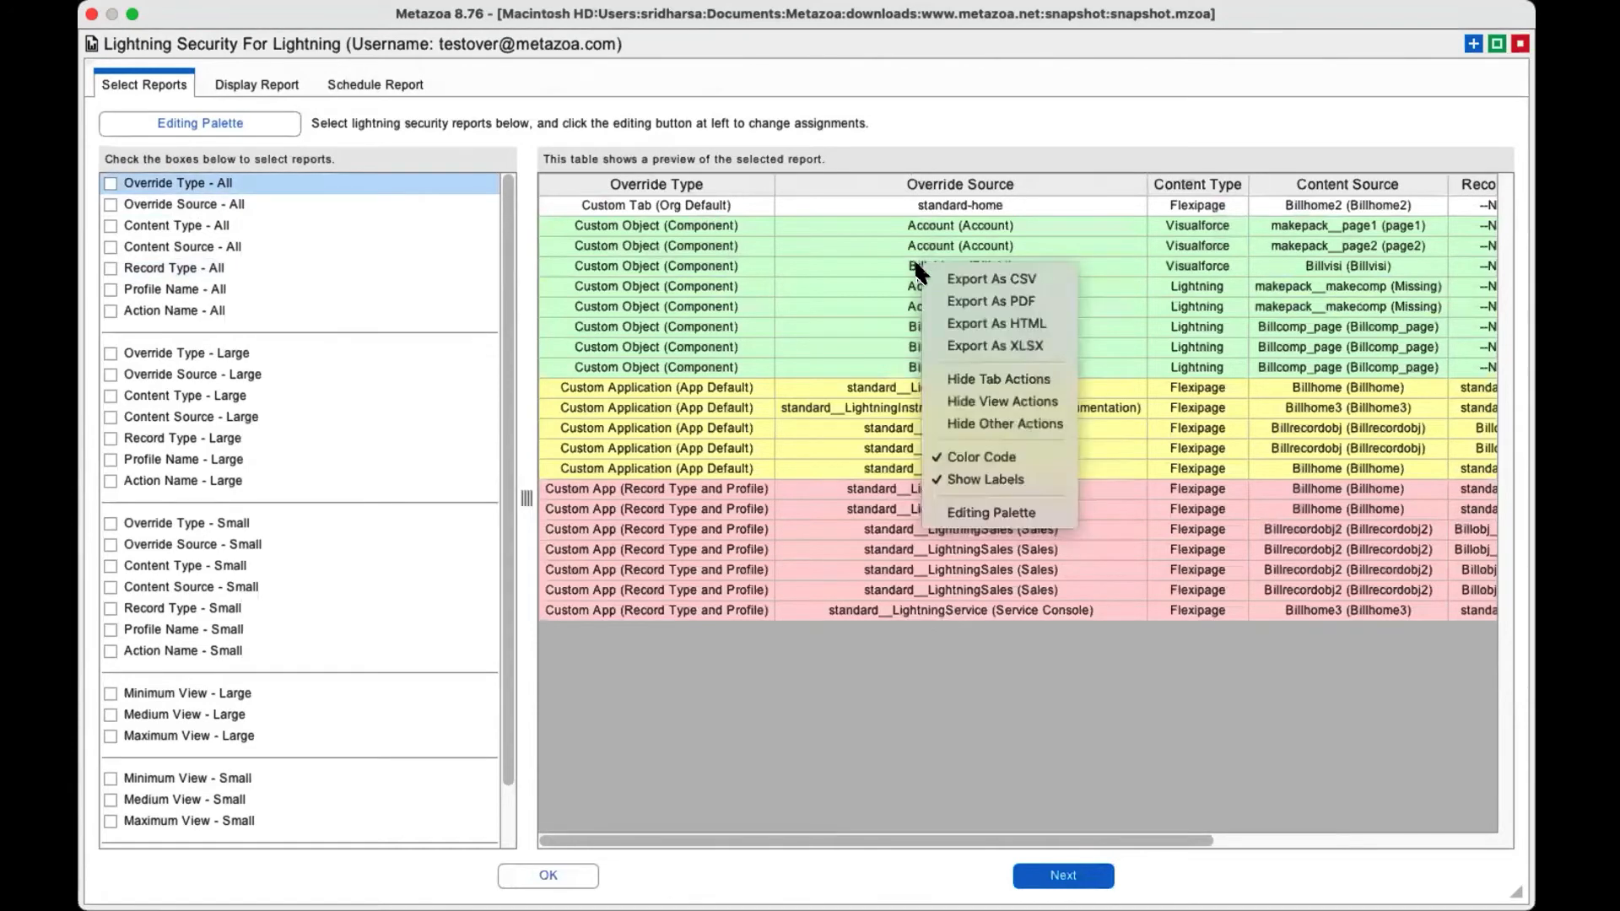
{"action": "left_click", "coordinate": [999, 514]}
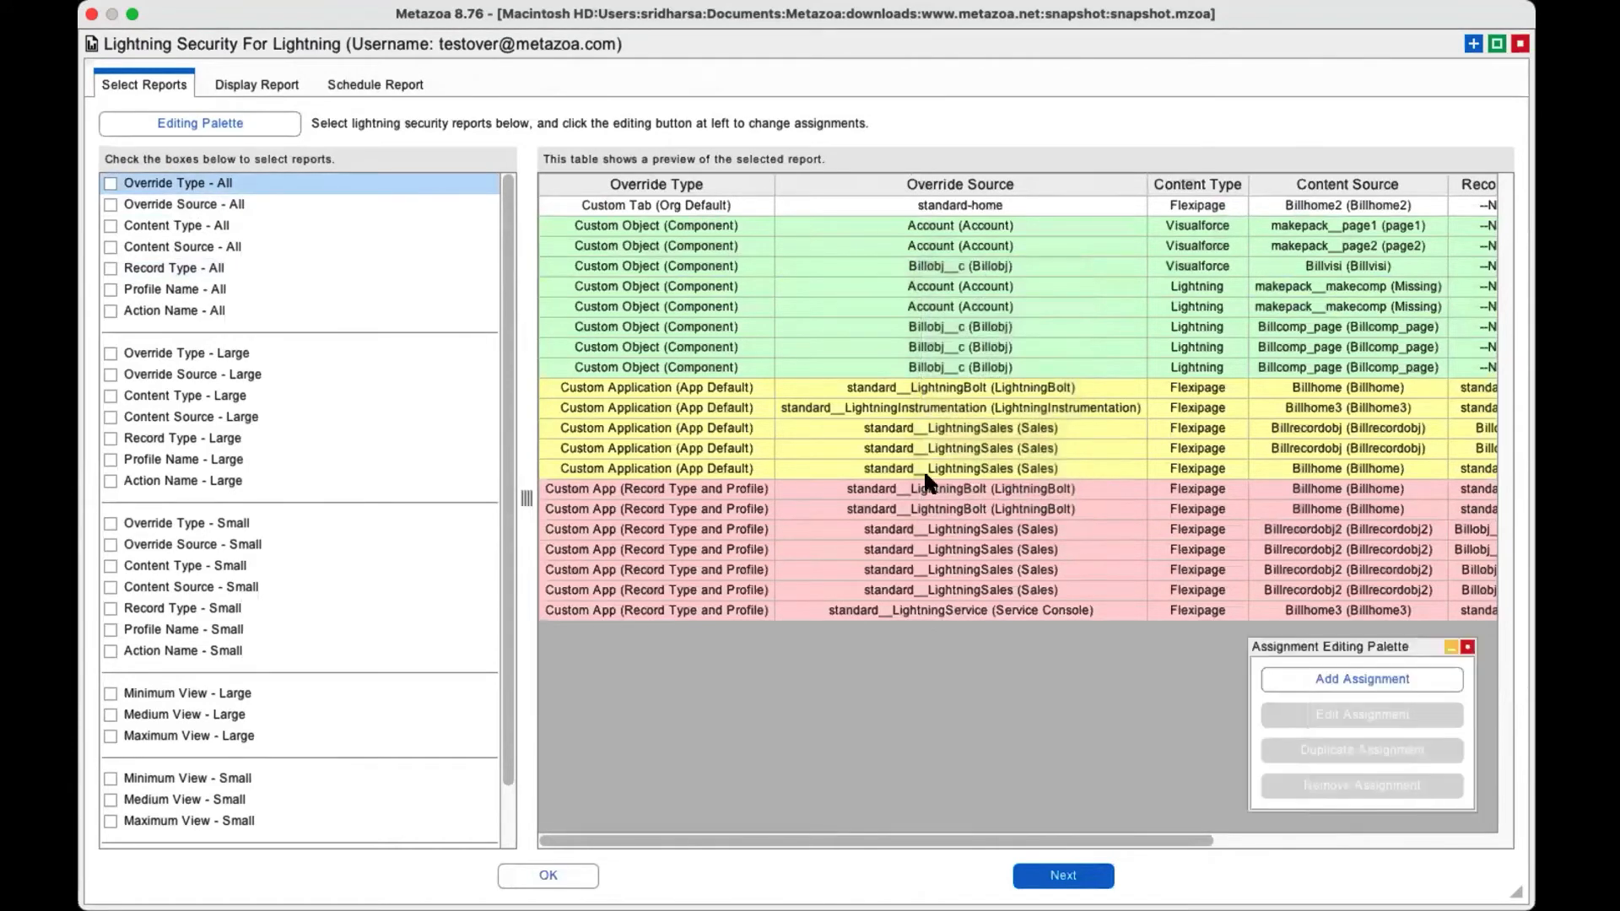
{"action": "left_click", "coordinate": [1045, 327]}
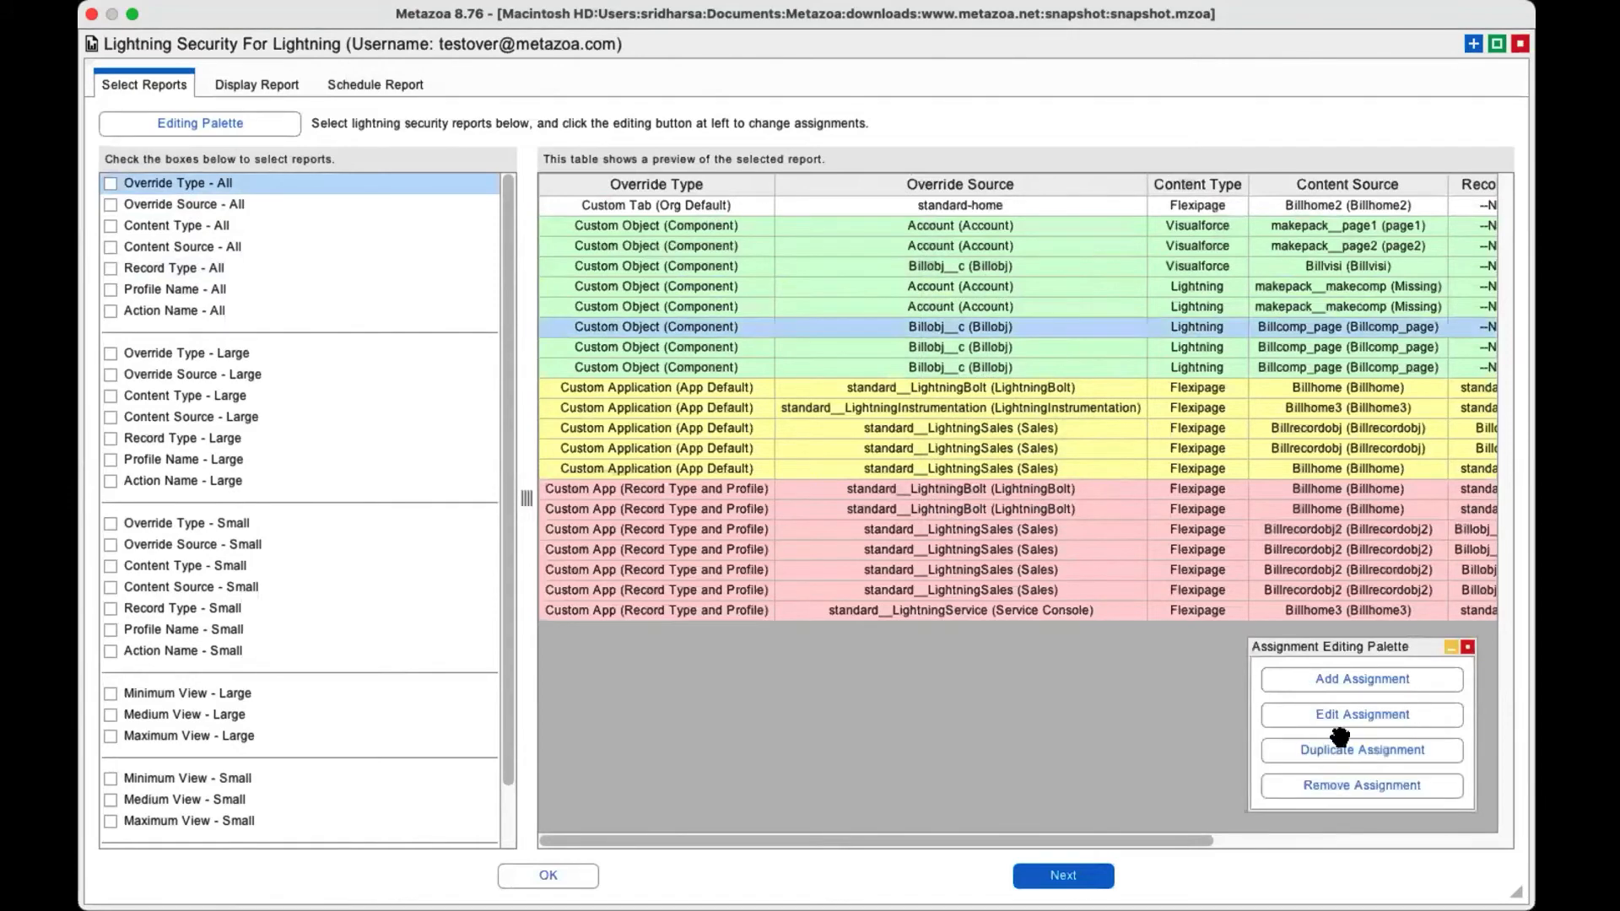
{"action": "left_click", "coordinate": [1343, 715]}
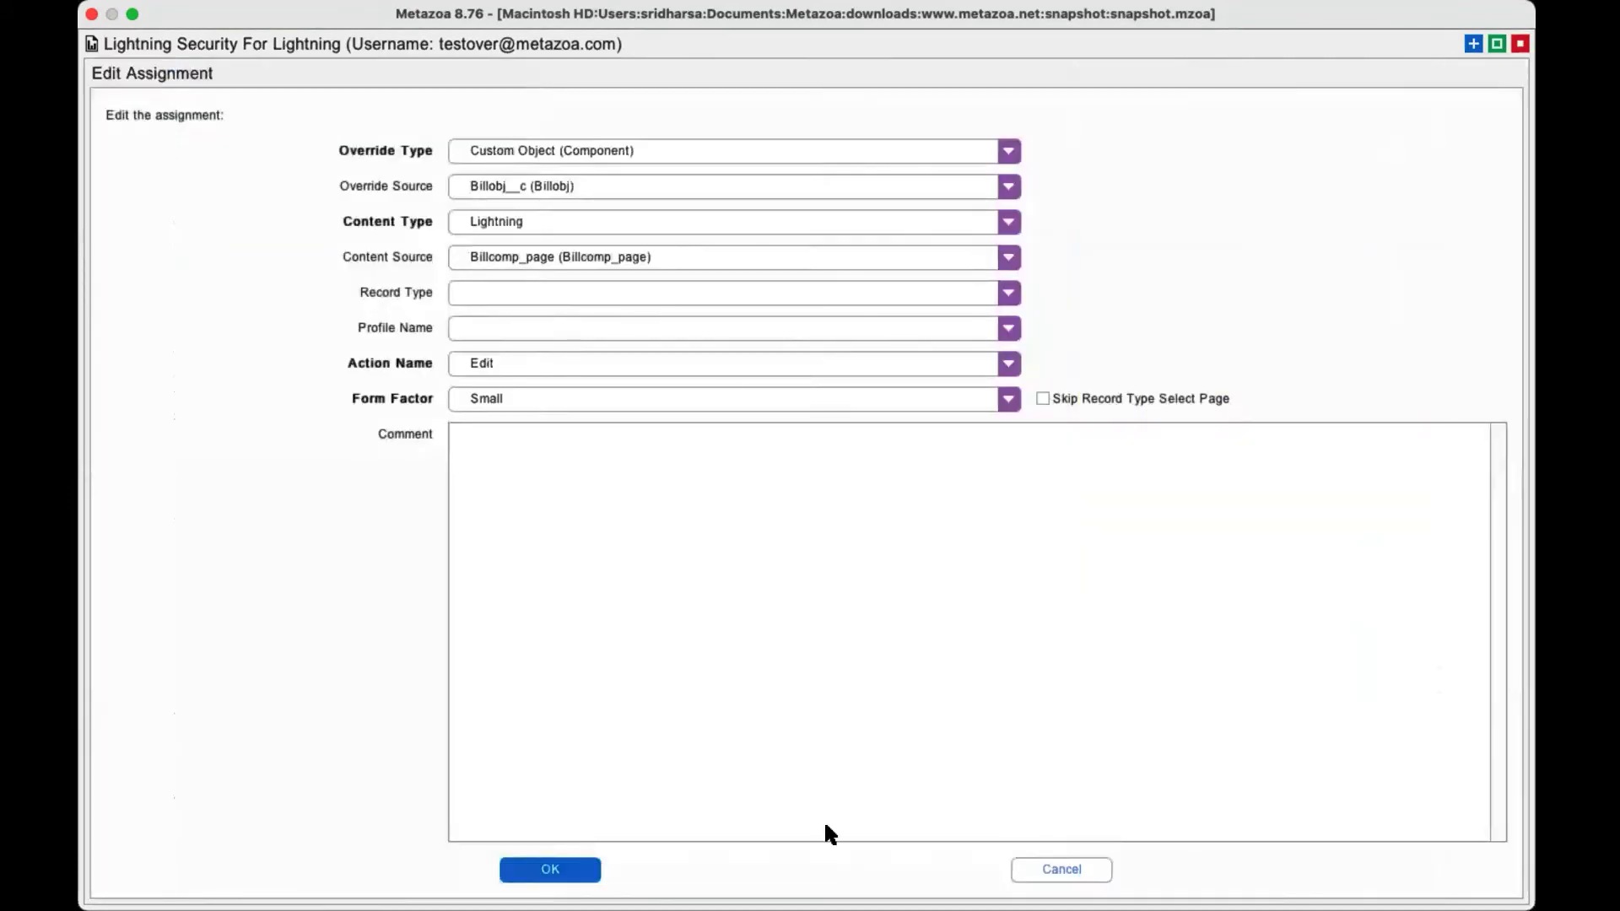
{"action": "left_click", "coordinate": [1034, 870]}
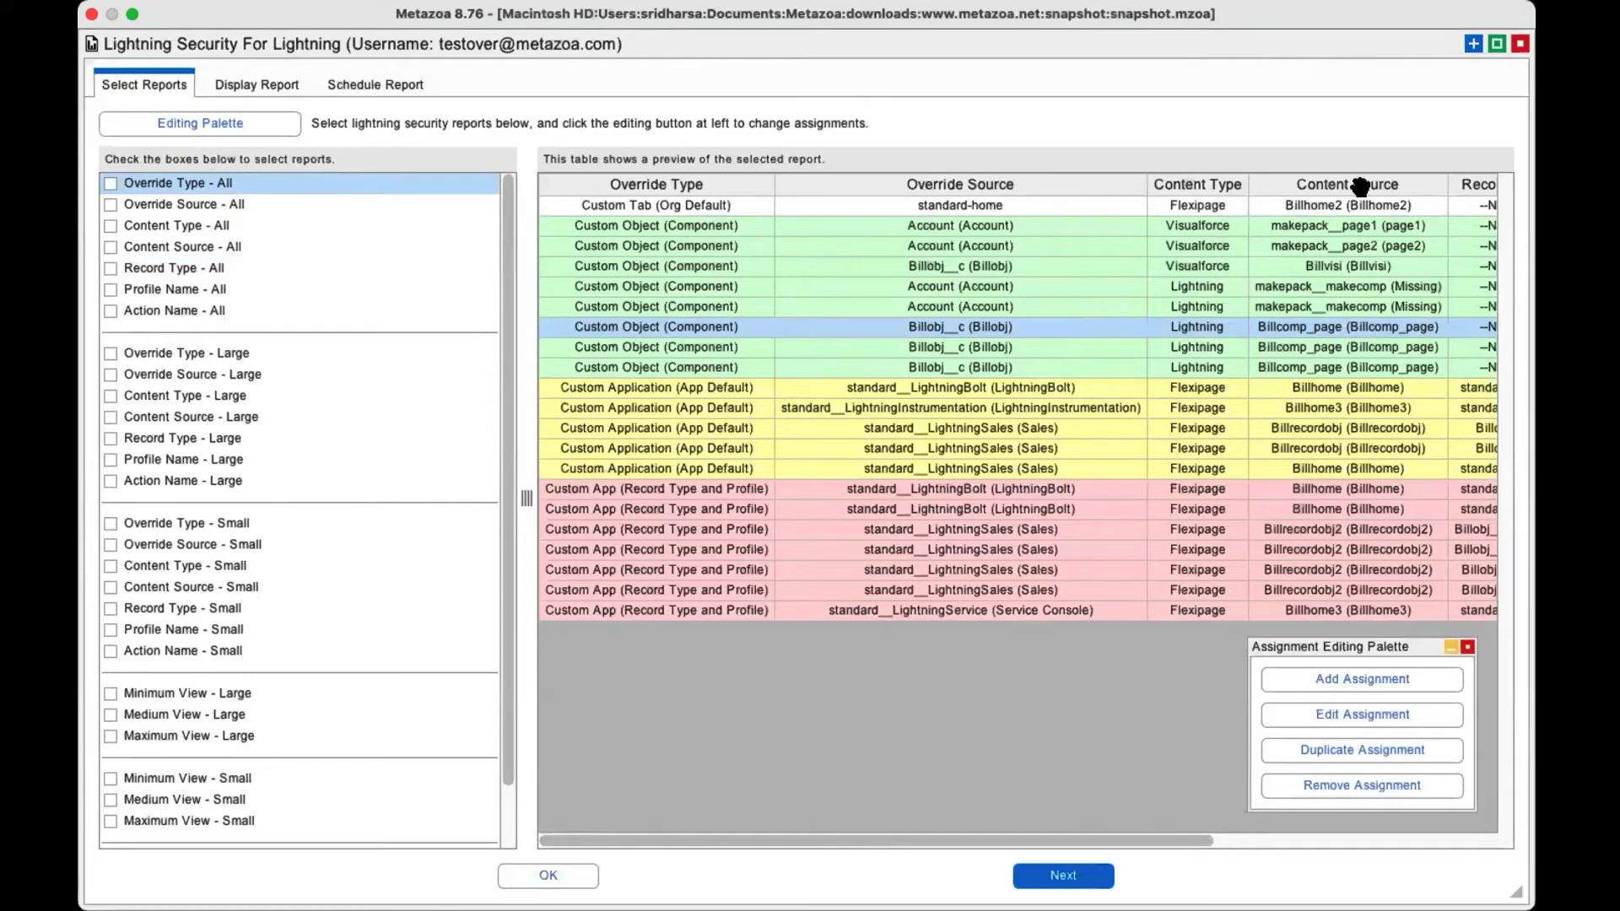
Close the Lightning Security report and open User Permission Assignments for the Dev Sandbox snapshot.
{"action": "left_click", "coordinate": [1519, 46]}
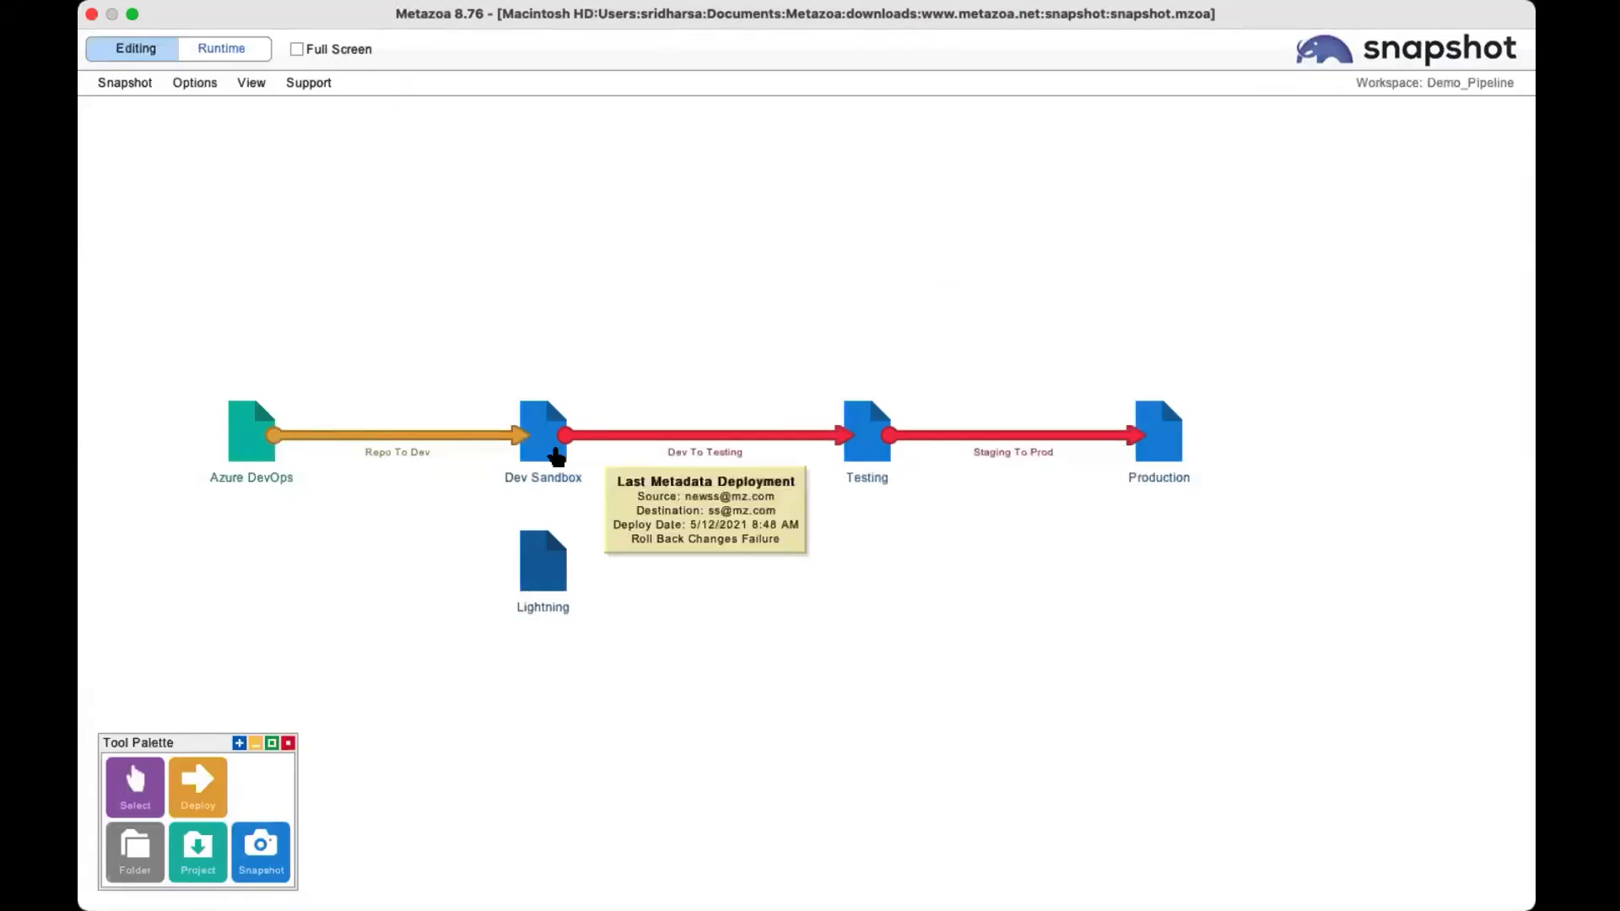
{"action": "right_click", "coordinate": [535, 454]}
{"action": "mouse_move", "coordinate": [590, 567]}
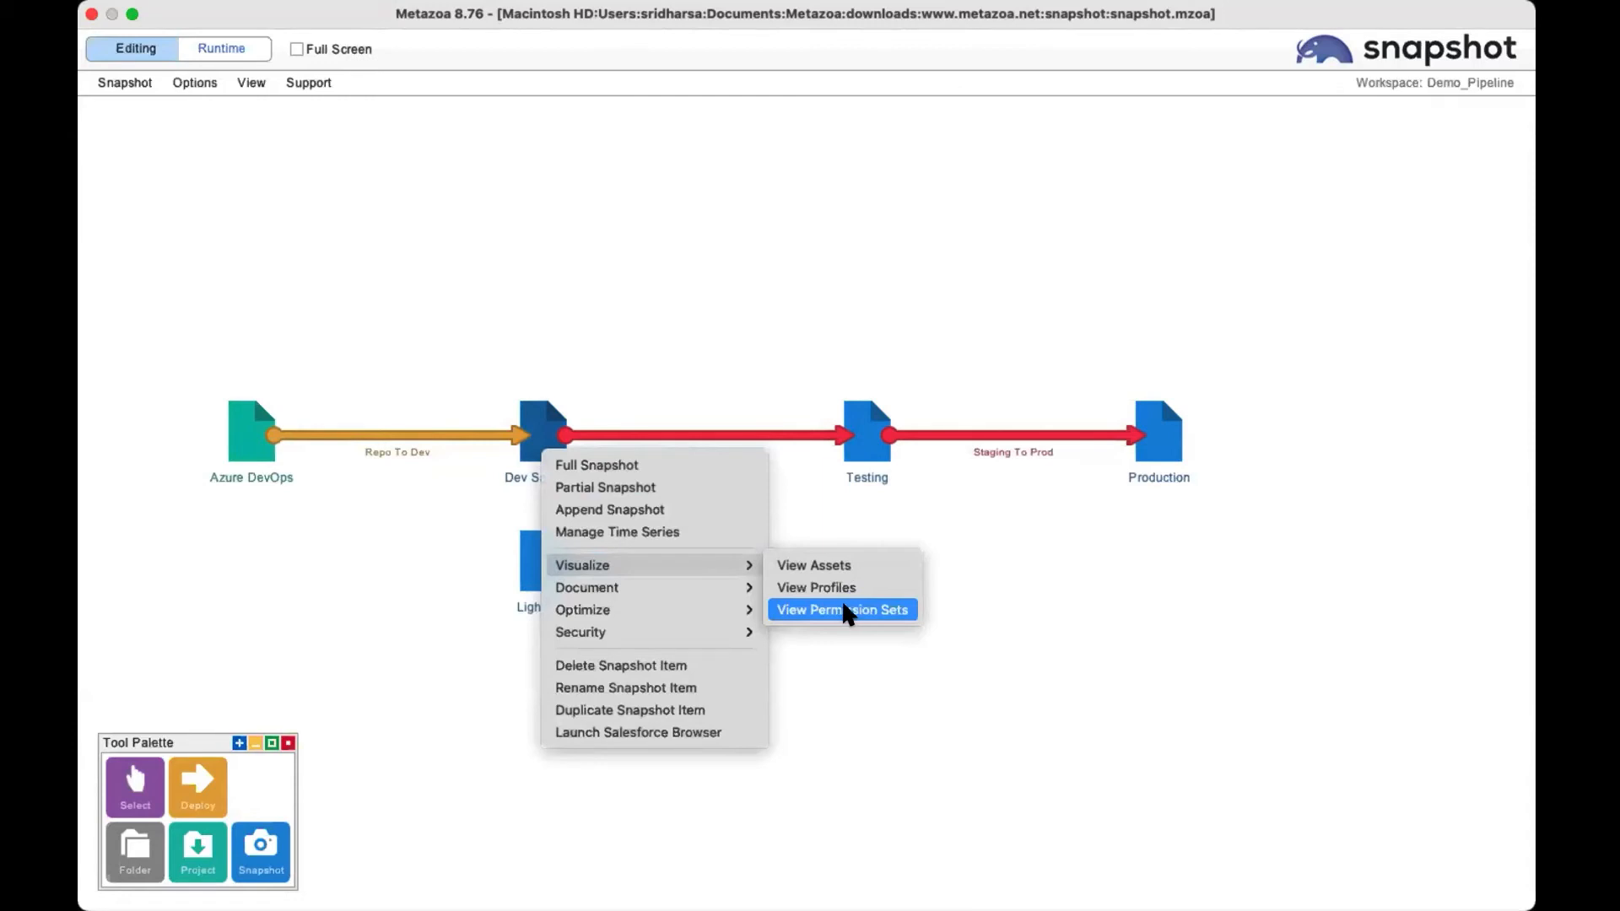
{"action": "mouse_move", "coordinate": [621, 634]}
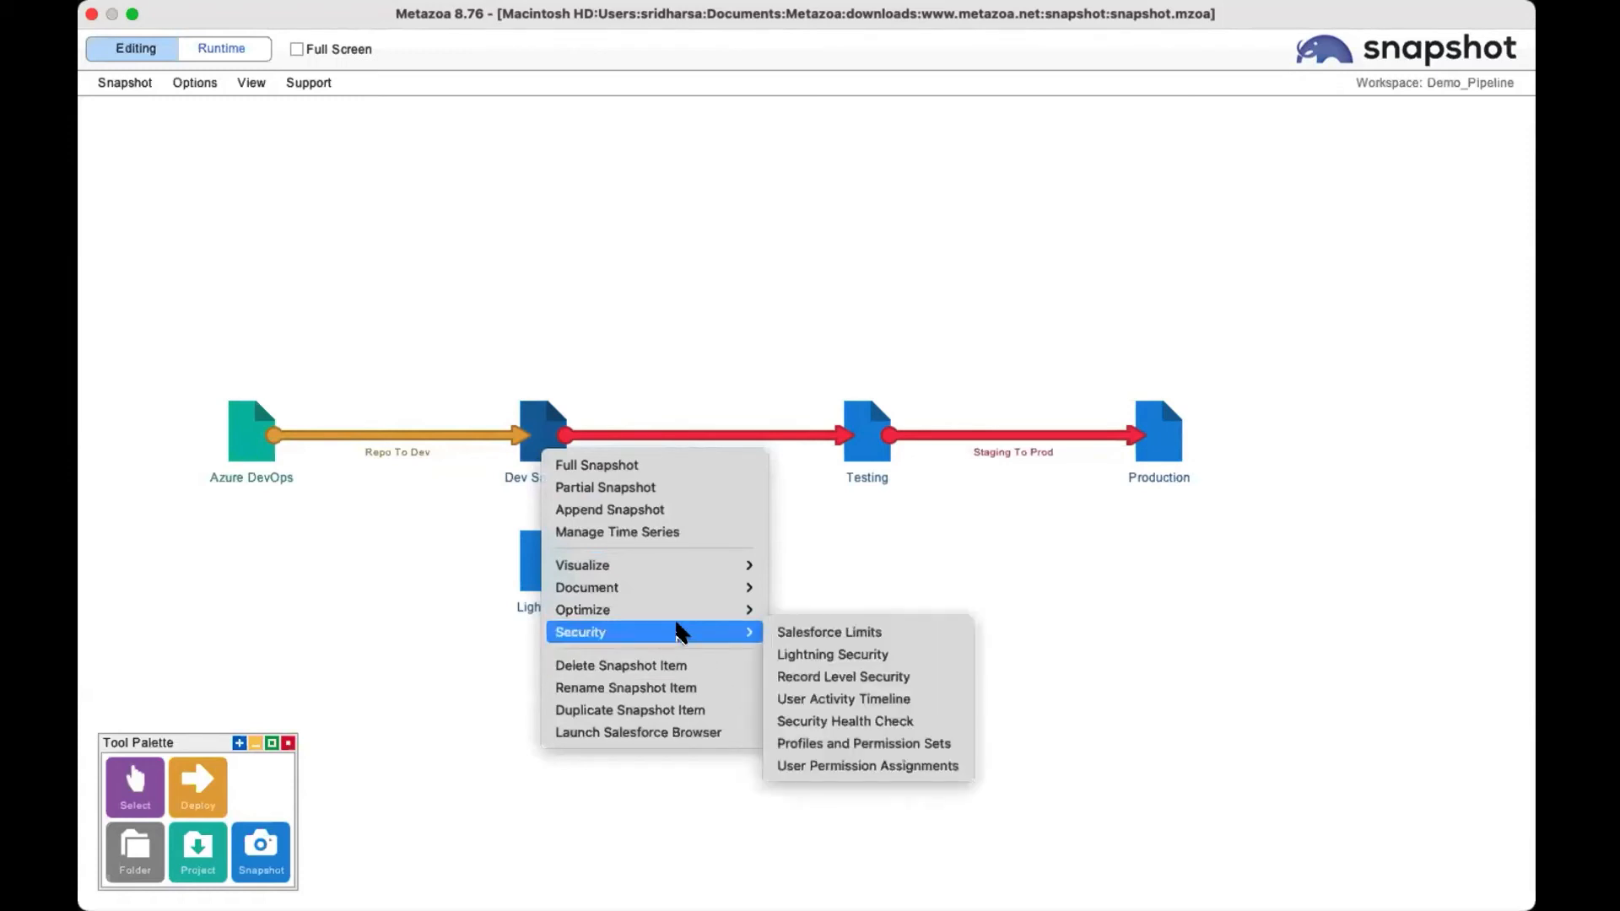
{"action": "left_click", "coordinate": [860, 764]}
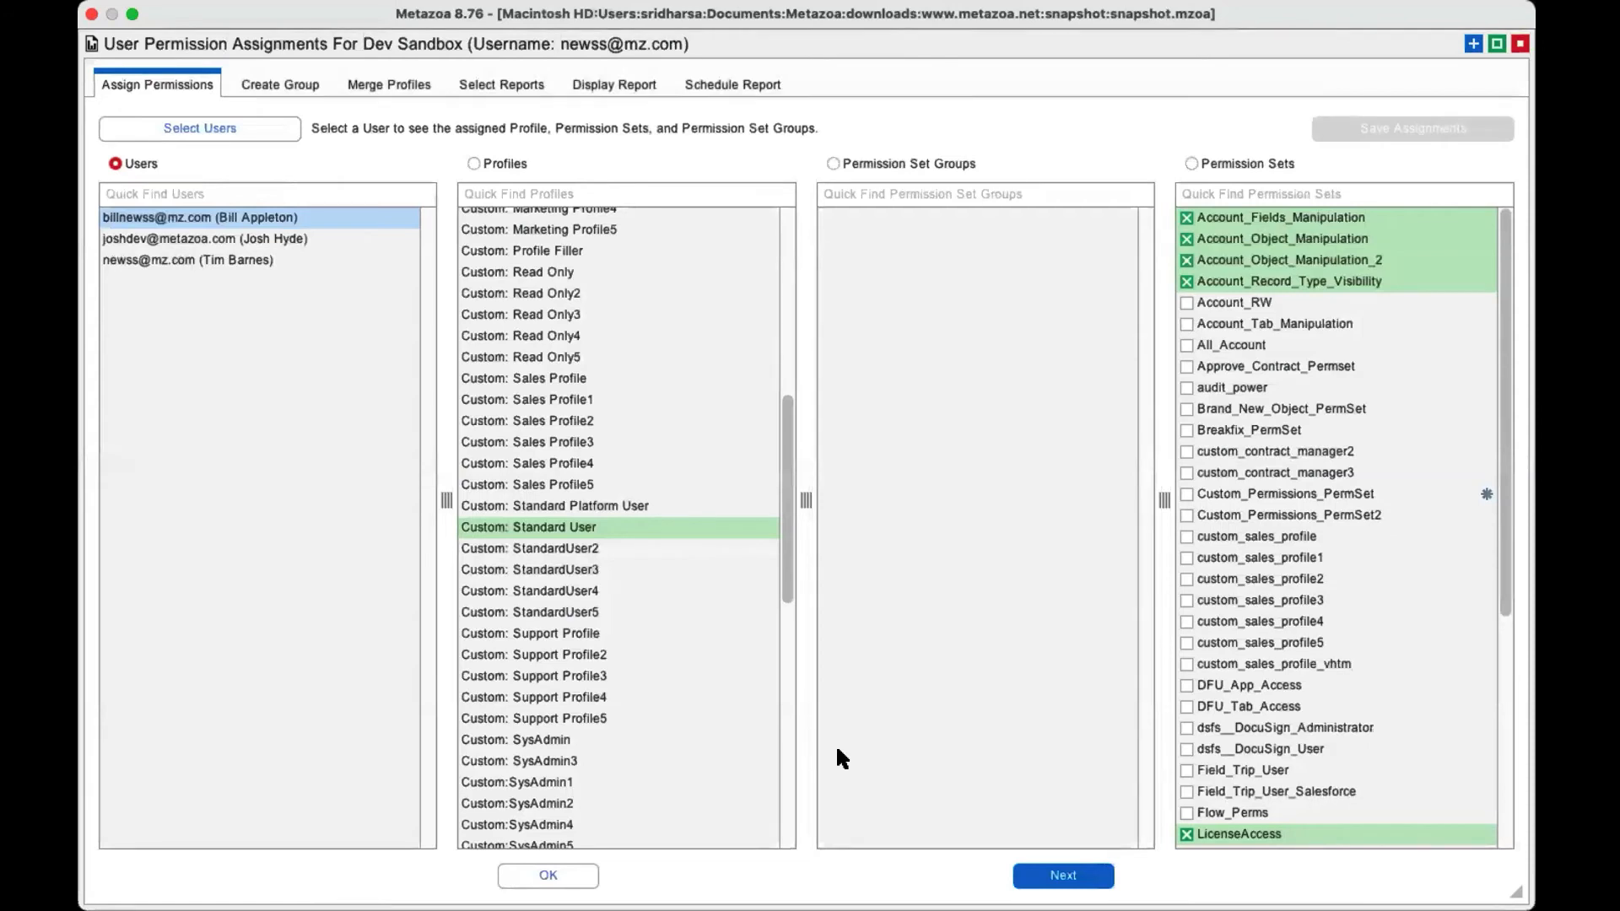
Check the second user's profile and permission set assignments, and open the All_Account permission set for editing.
{"action": "left_click", "coordinate": [249, 233]}
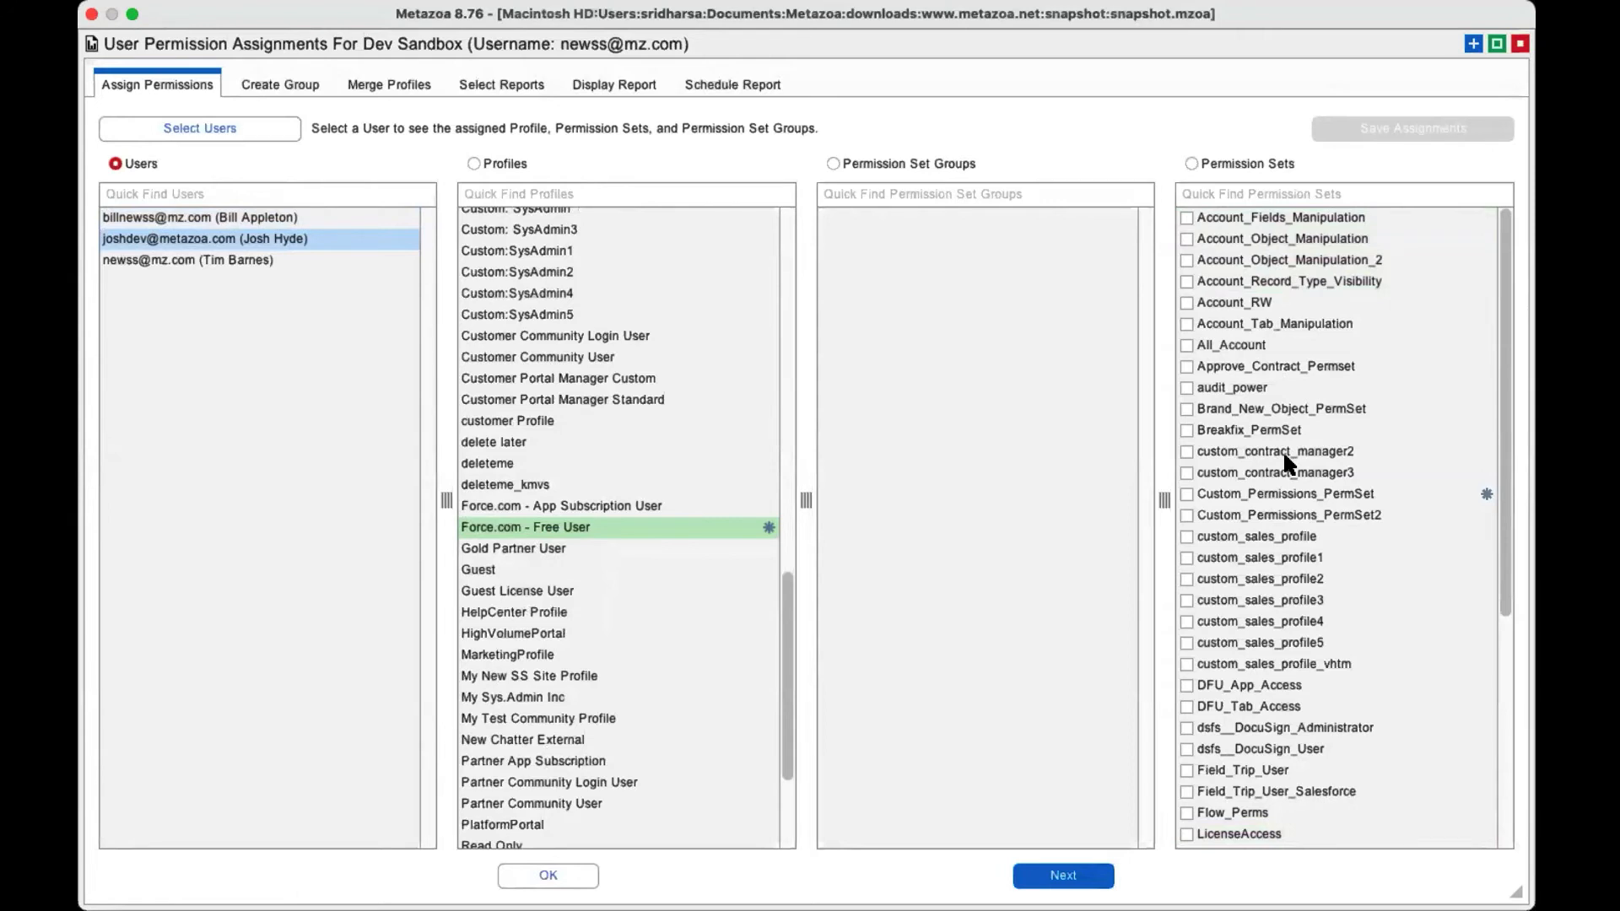
{"action": "left_click", "coordinate": [1264, 163]}
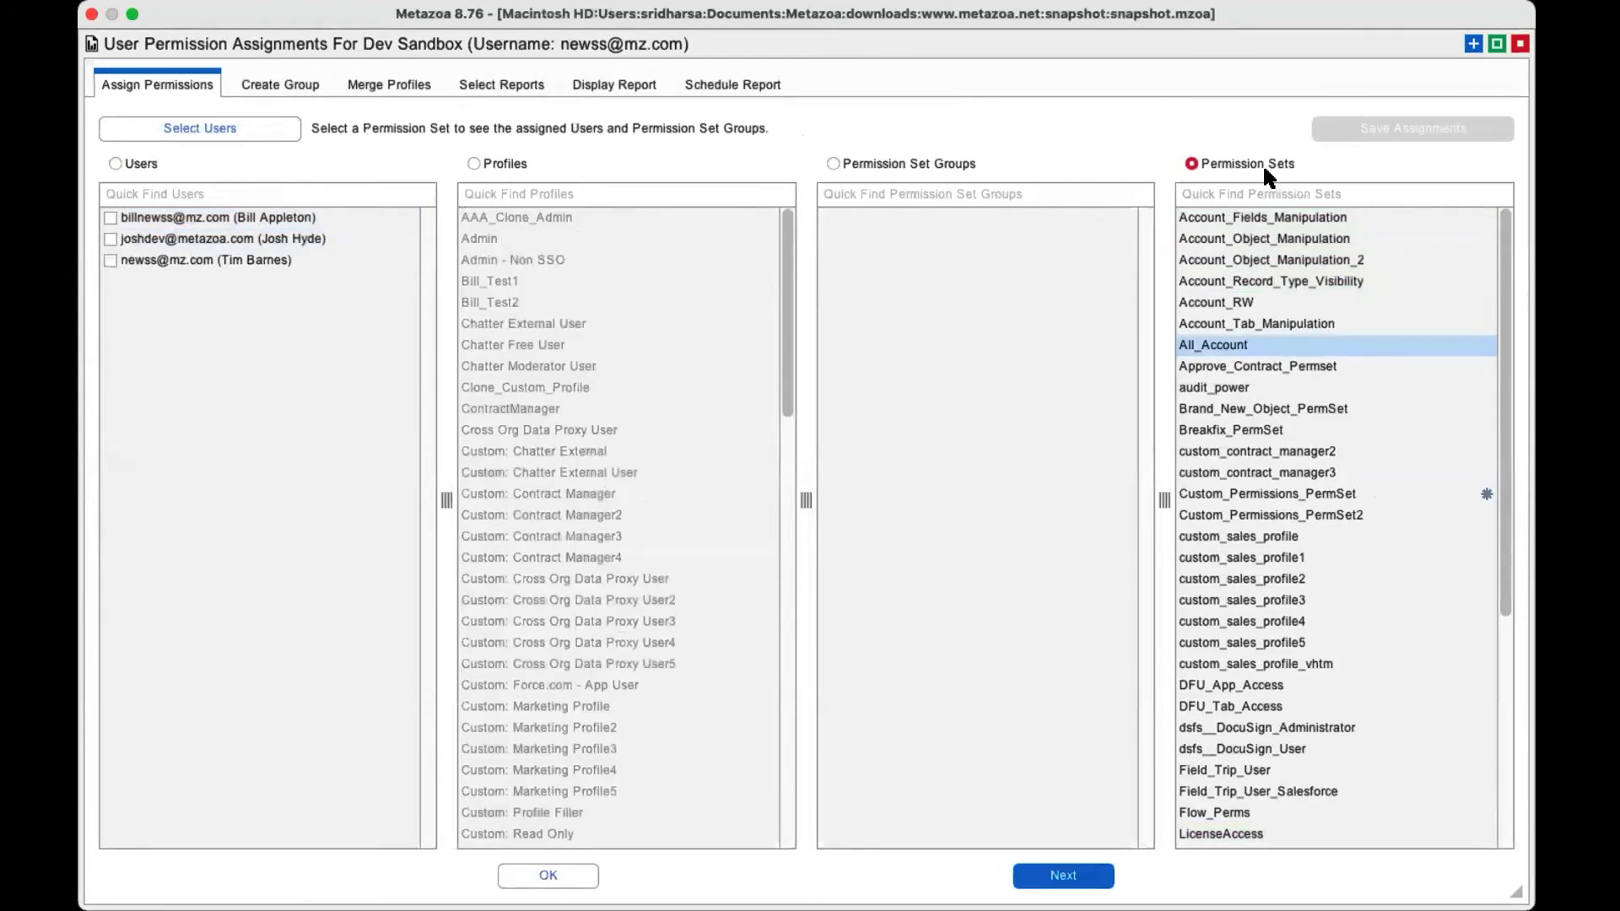
{"action": "right_click", "coordinate": [1247, 340]}
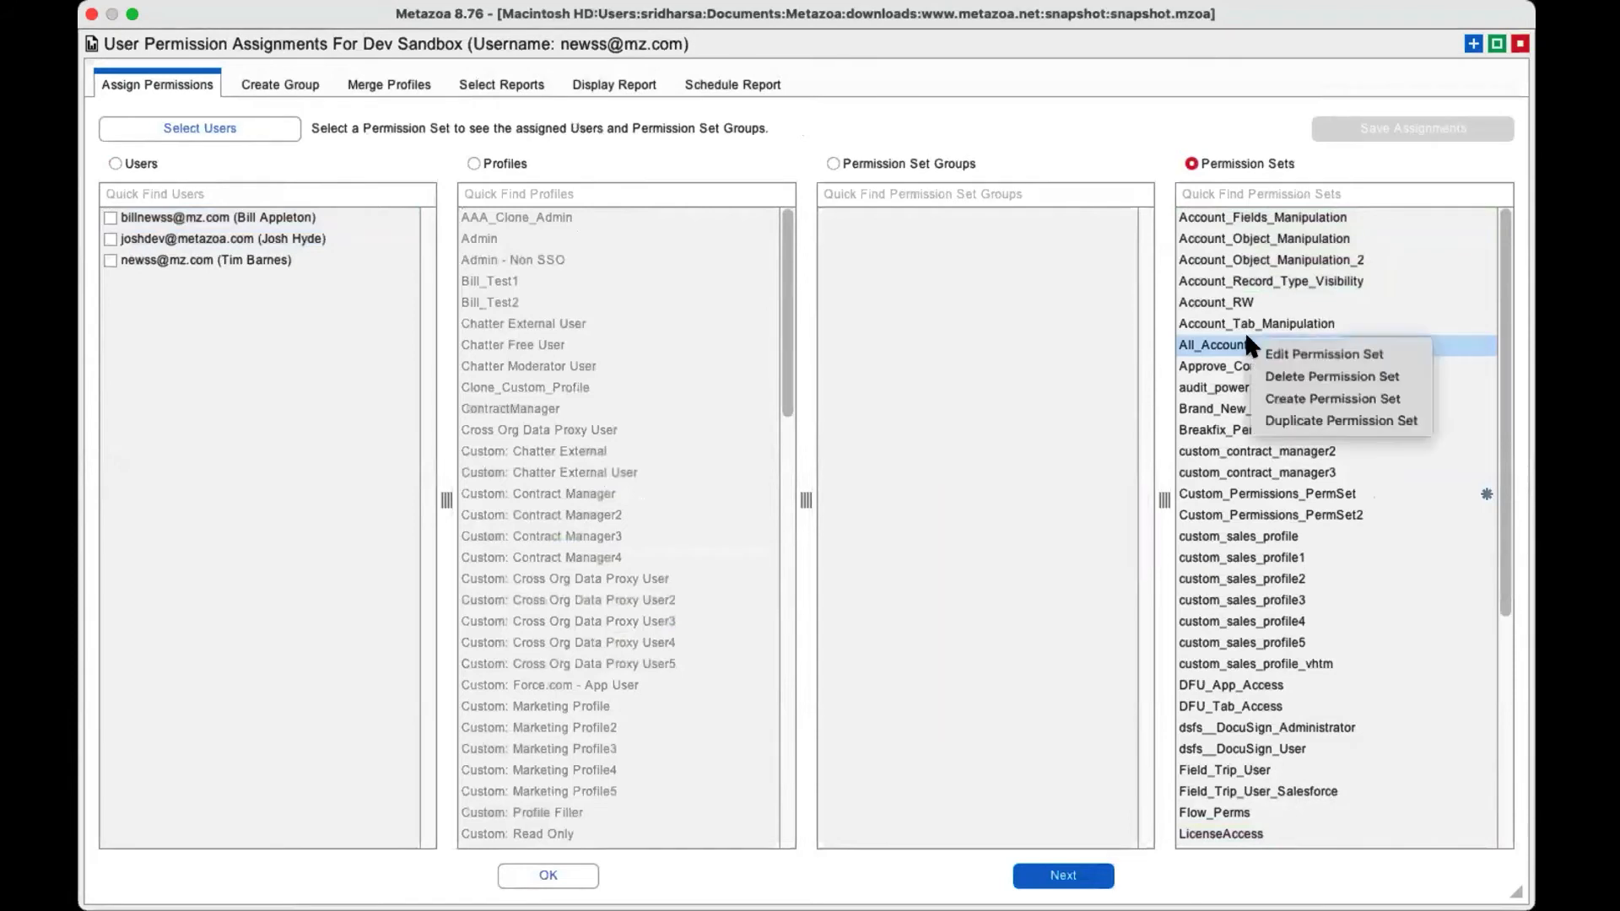
{"action": "left_click", "coordinate": [1308, 354]}
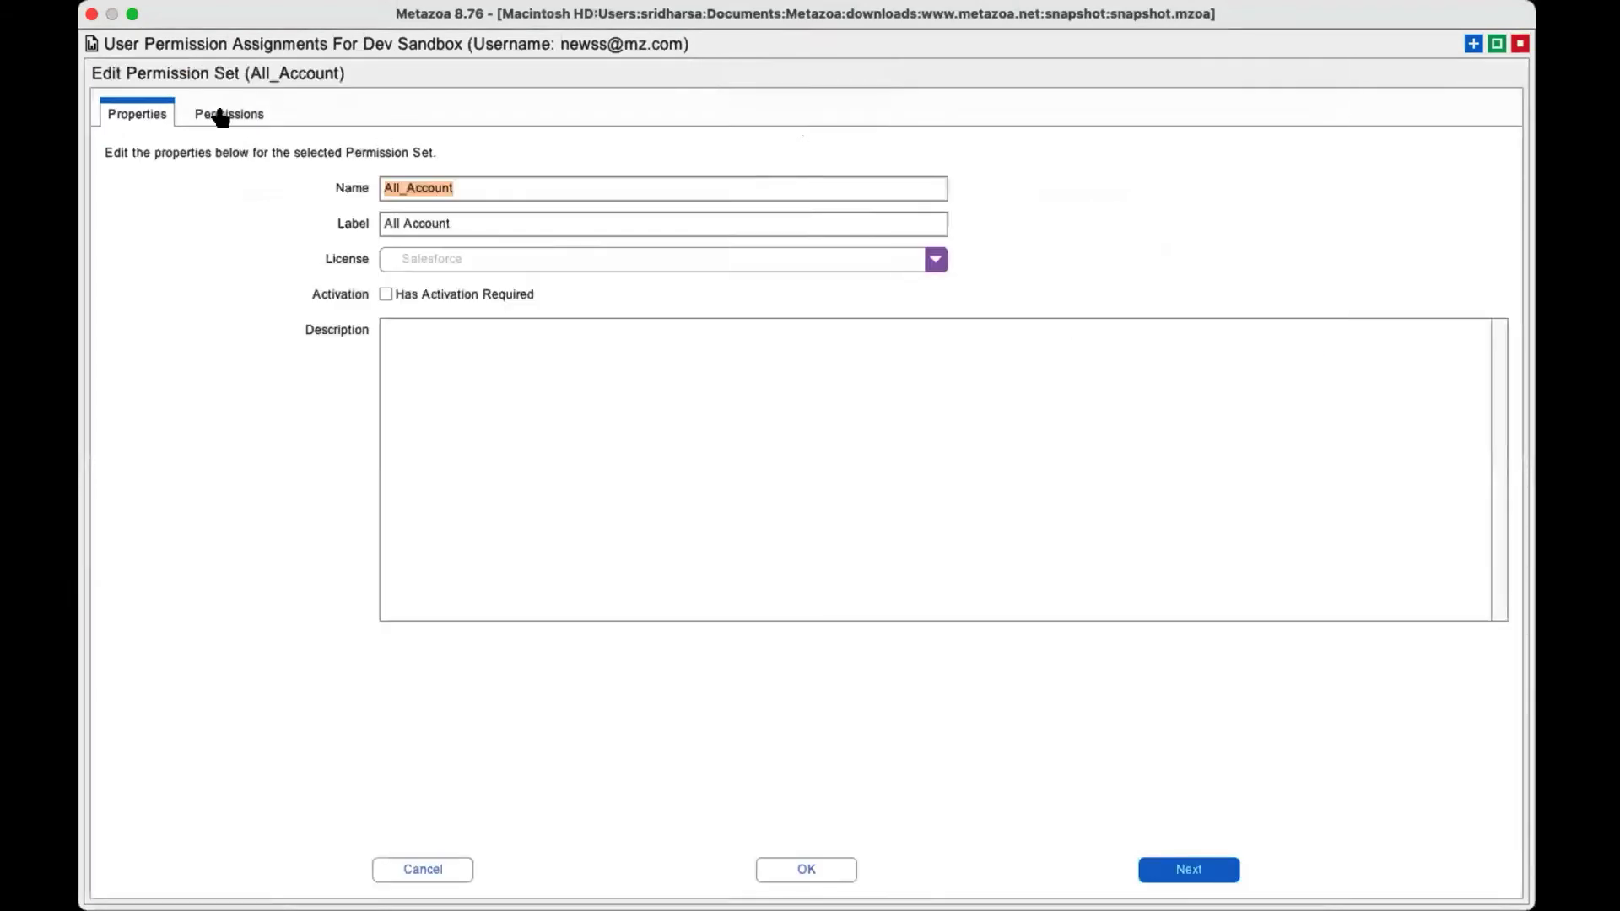
Examine the object permissions selected in All_Account, expanding the individual rights for Contact.
{"action": "left_click", "coordinate": [221, 116]}
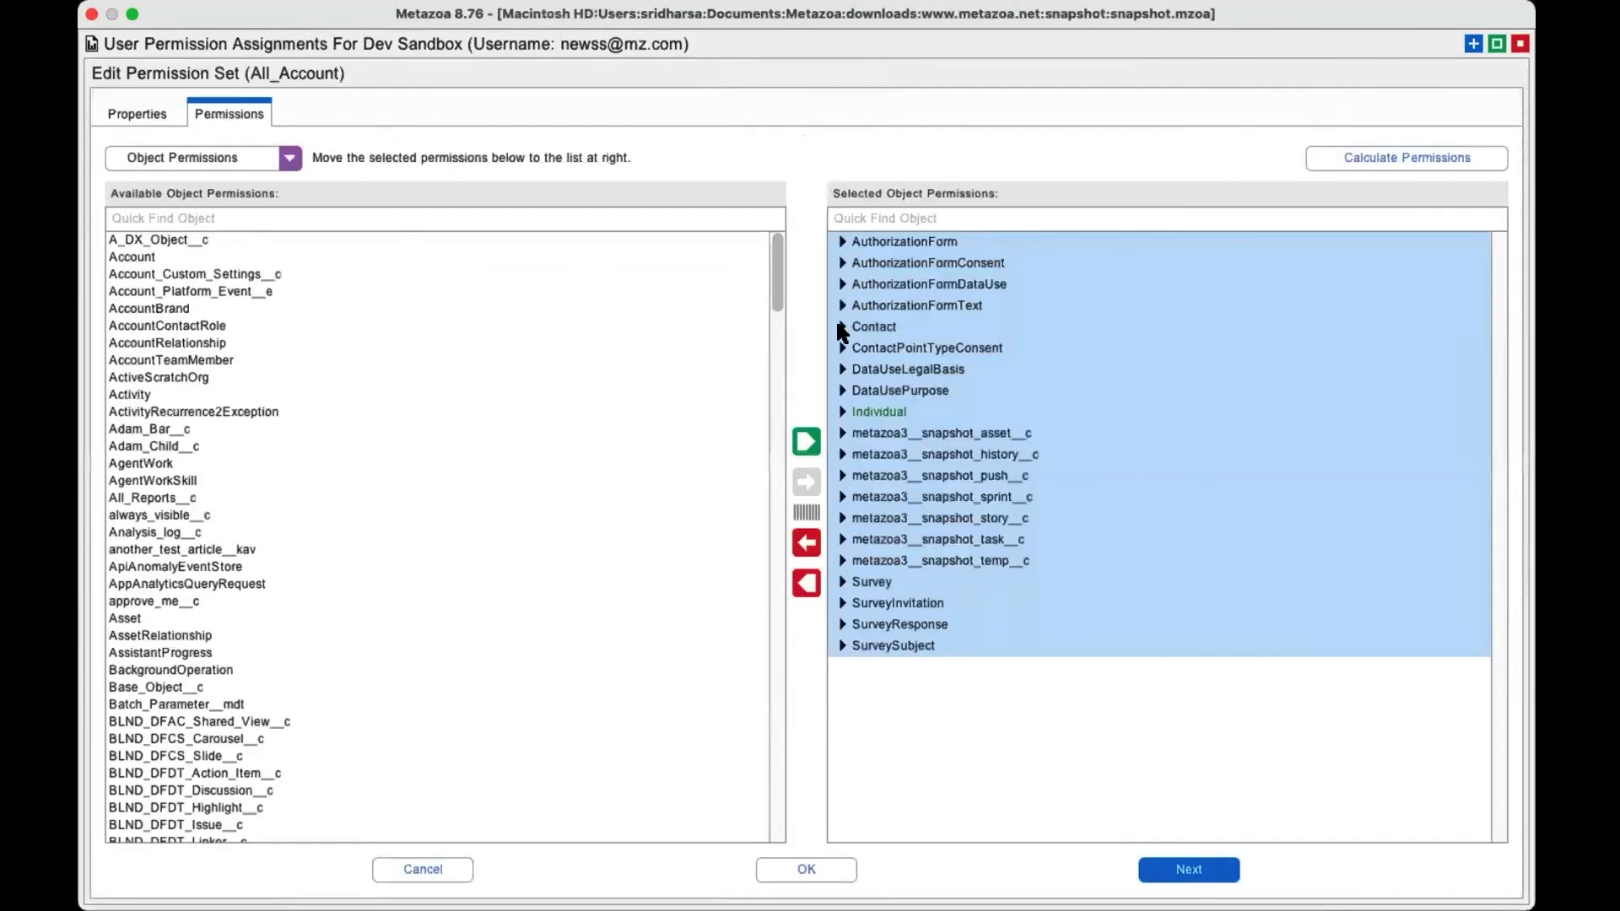
{"action": "left_click", "coordinate": [842, 327]}
{"action": "left_click", "coordinate": [884, 369]}
{"action": "left_click", "coordinate": [885, 350]}
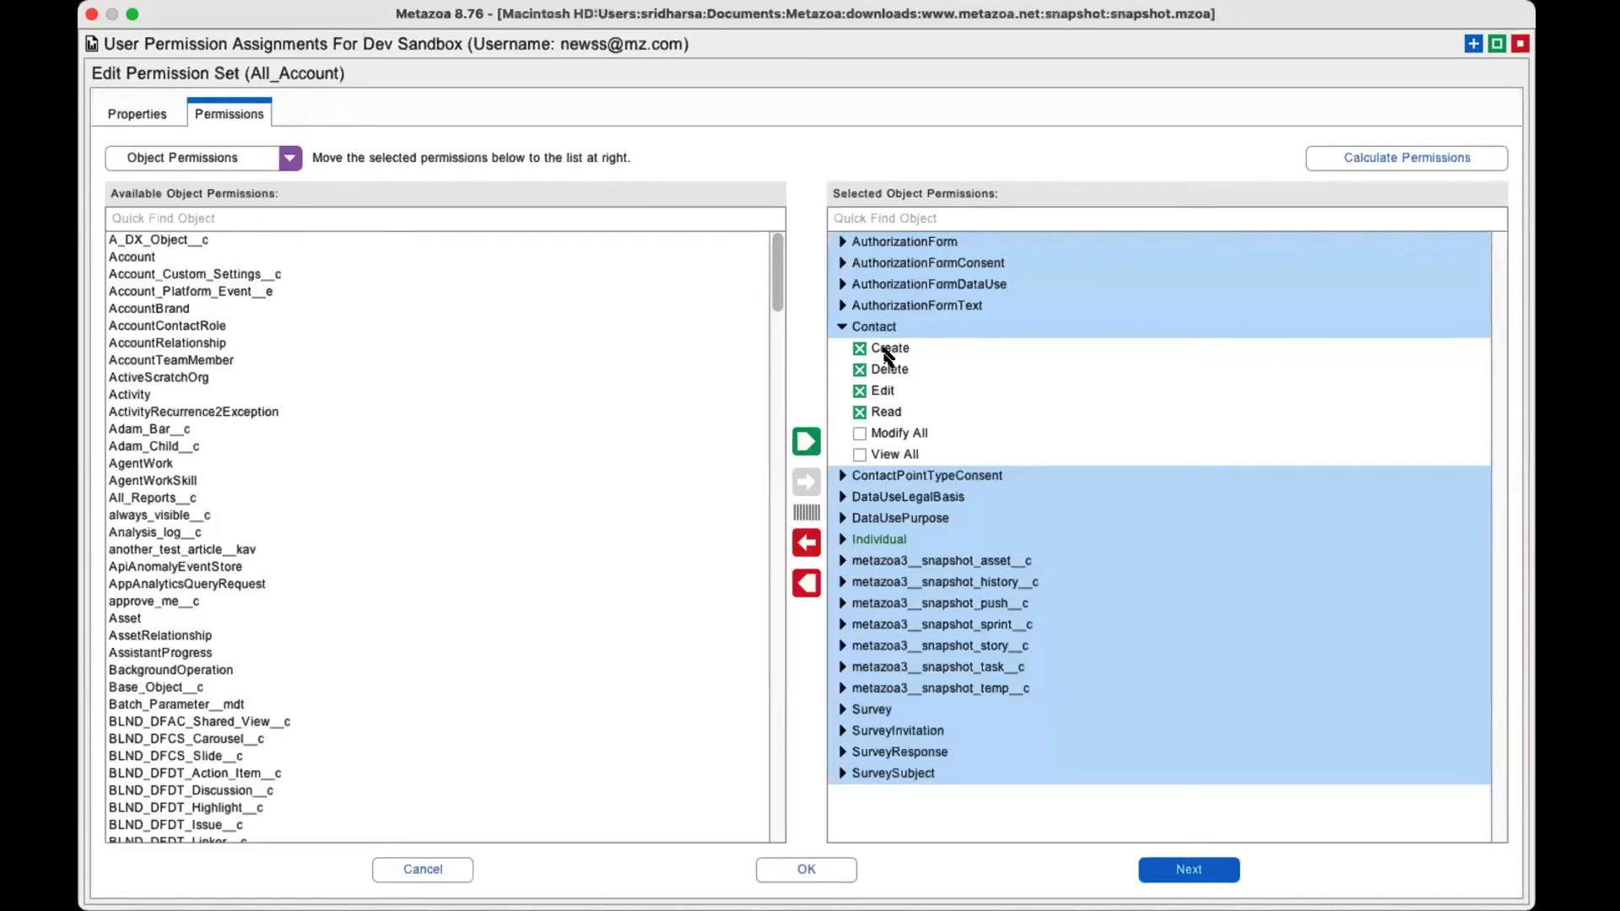
Open Calculate Permissions for All_Account and set both sides of the calculation to Permission Sets.
{"action": "left_click", "coordinate": [1379, 159]}
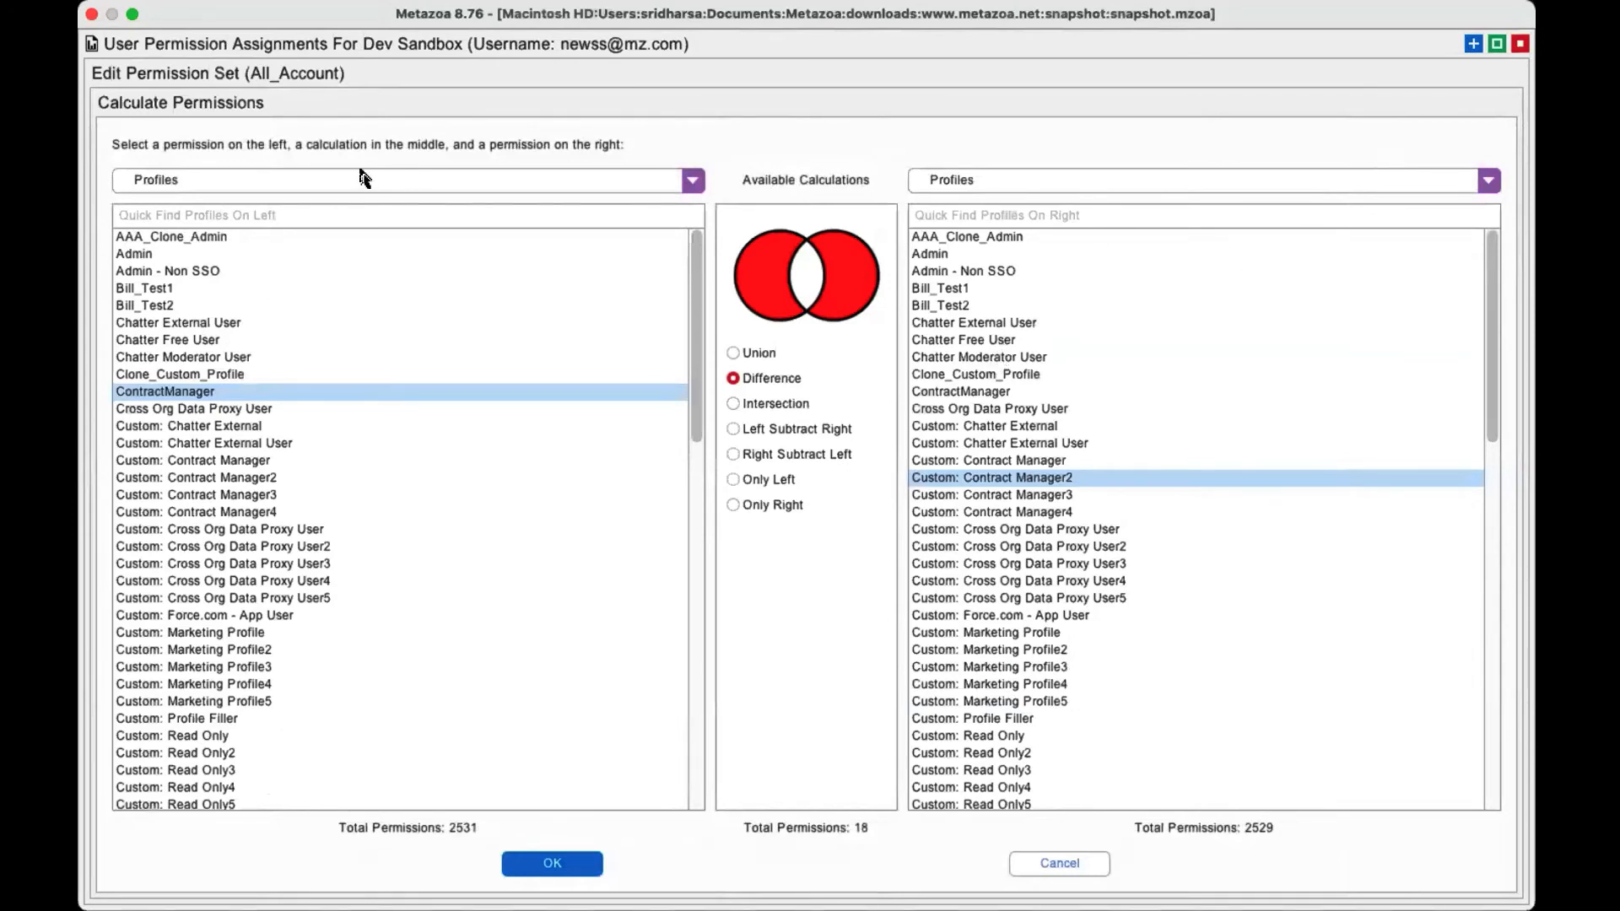
{"action": "left_click", "coordinate": [329, 181]}
{"action": "left_click", "coordinate": [321, 226]}
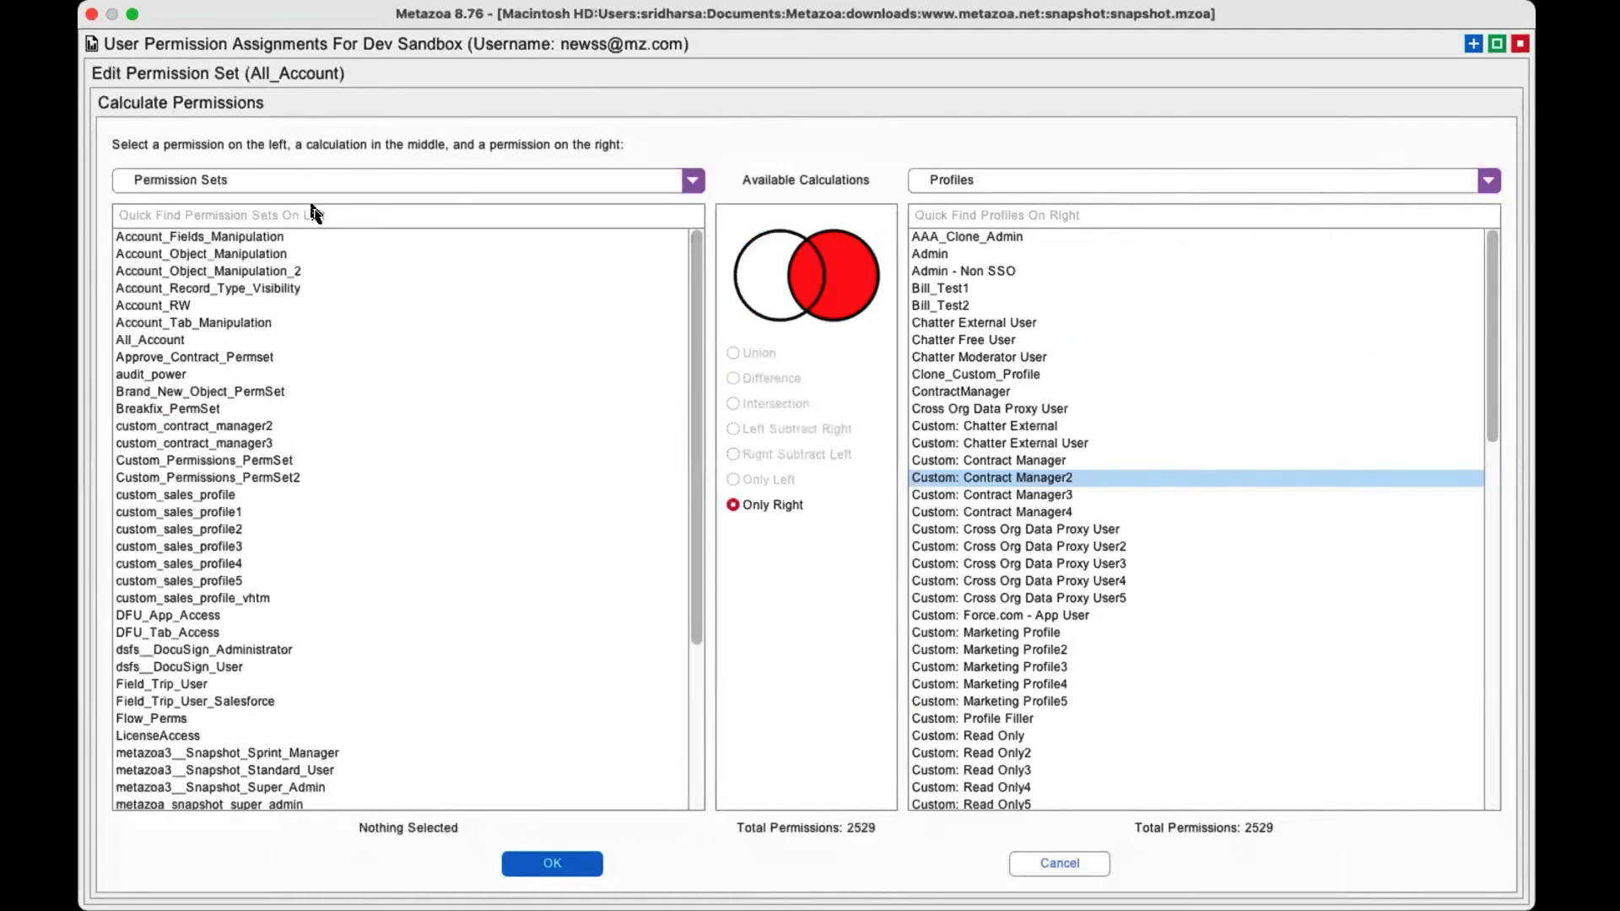
{"action": "left_click", "coordinate": [1003, 179]}
{"action": "left_click", "coordinate": [1000, 226]}
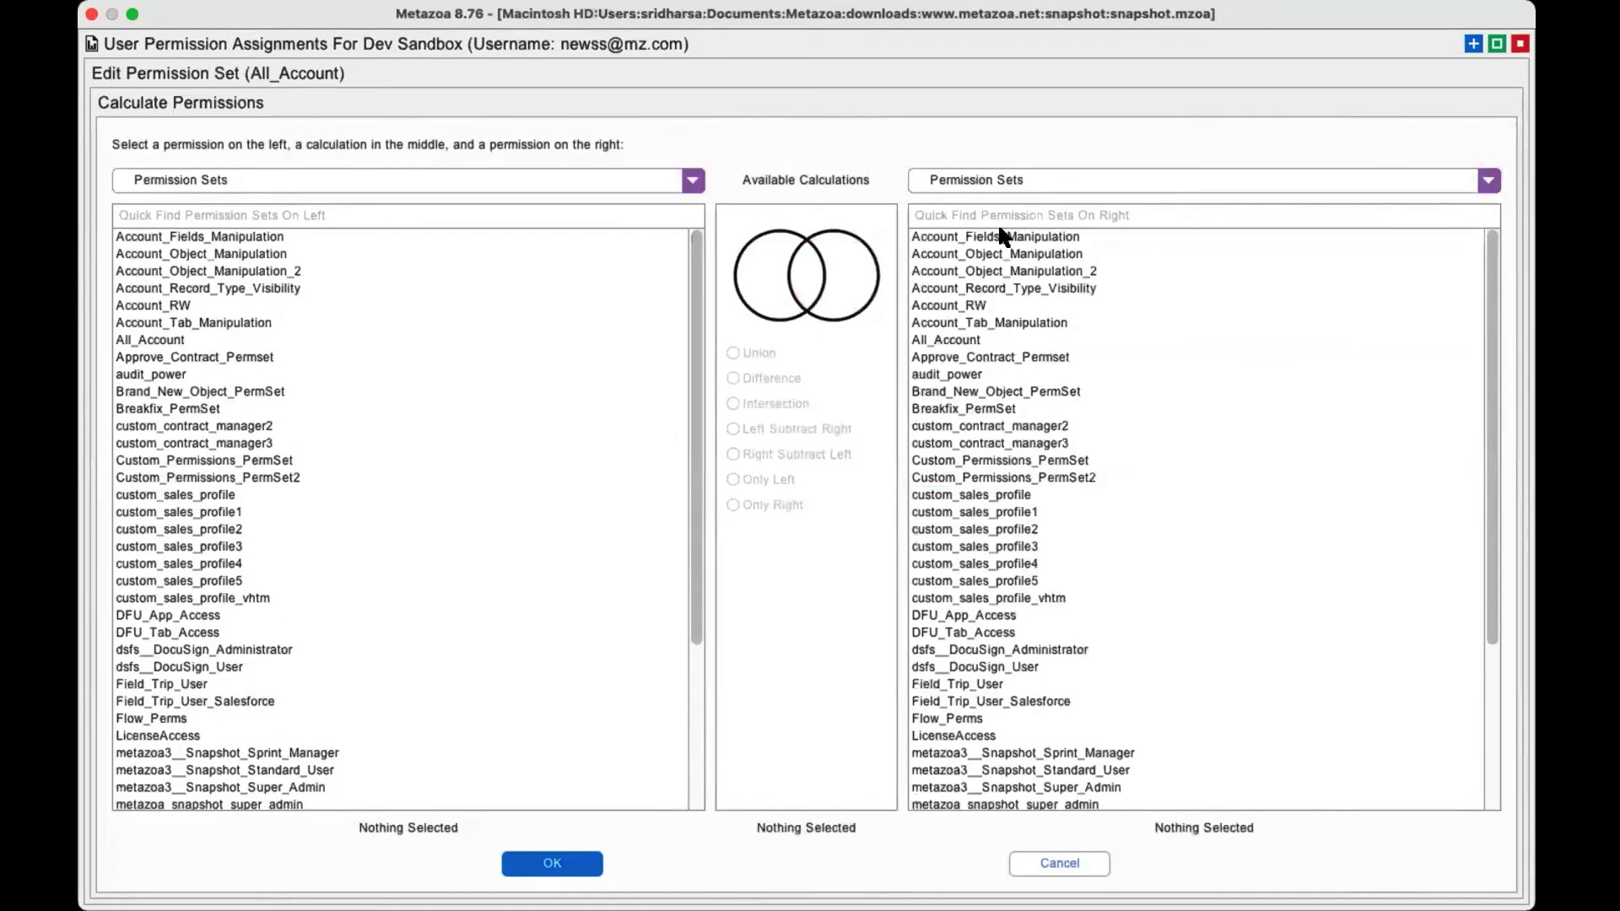
Compare Approve_Contract_Permset with Account_RW using the Union and Difference calculations, ending on Intersection.
{"action": "left_click", "coordinate": [966, 304]}
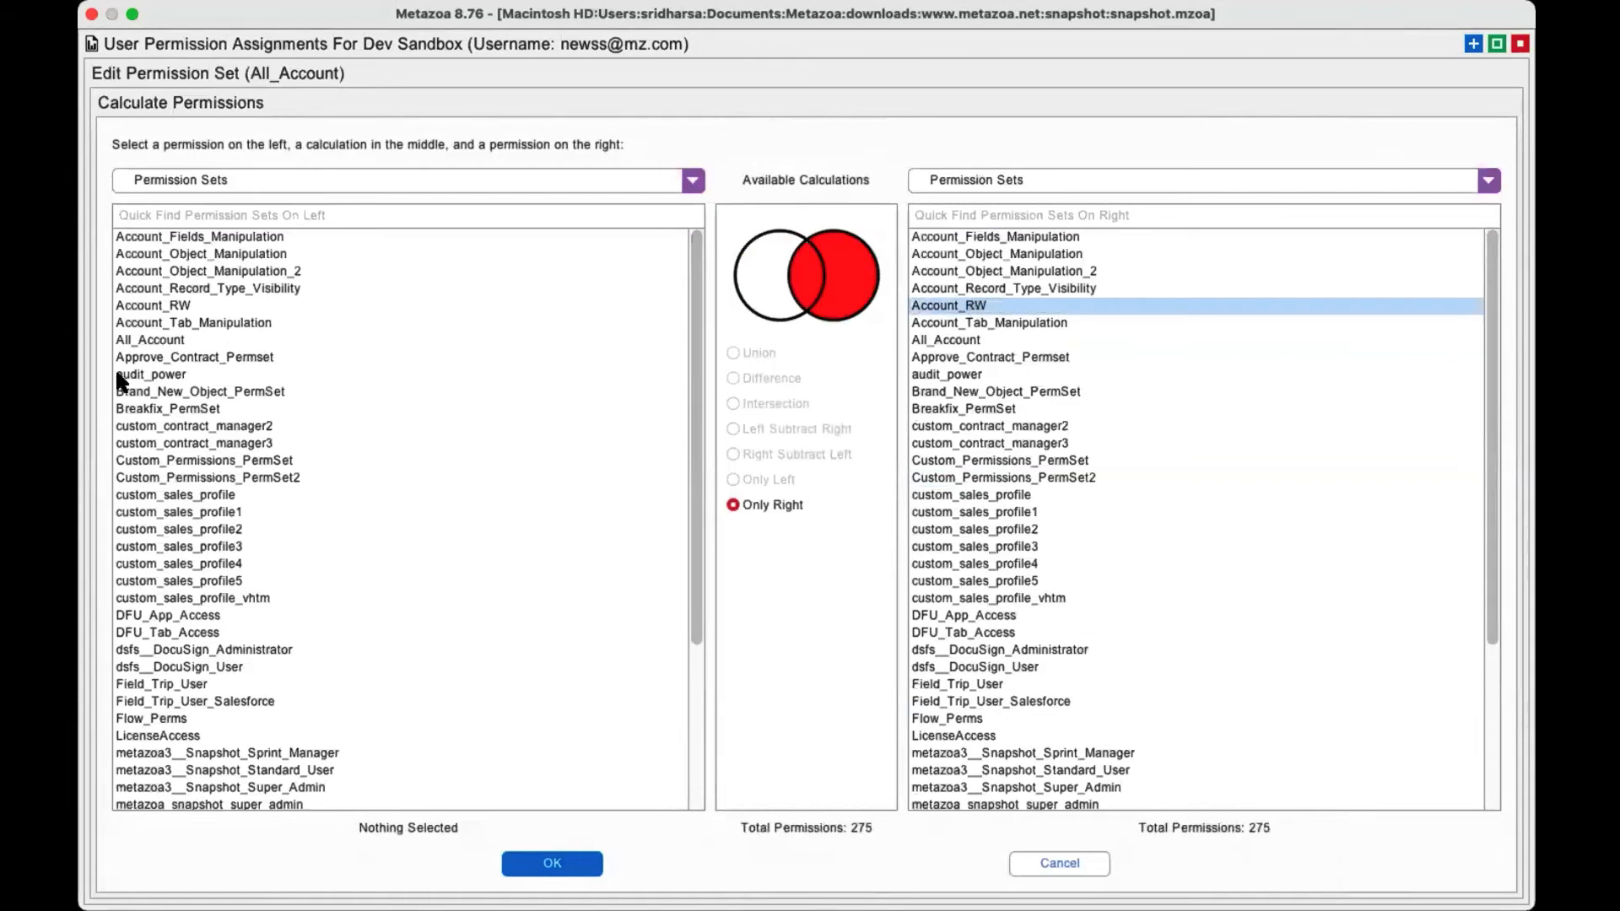
{"action": "left_click", "coordinate": [138, 356]}
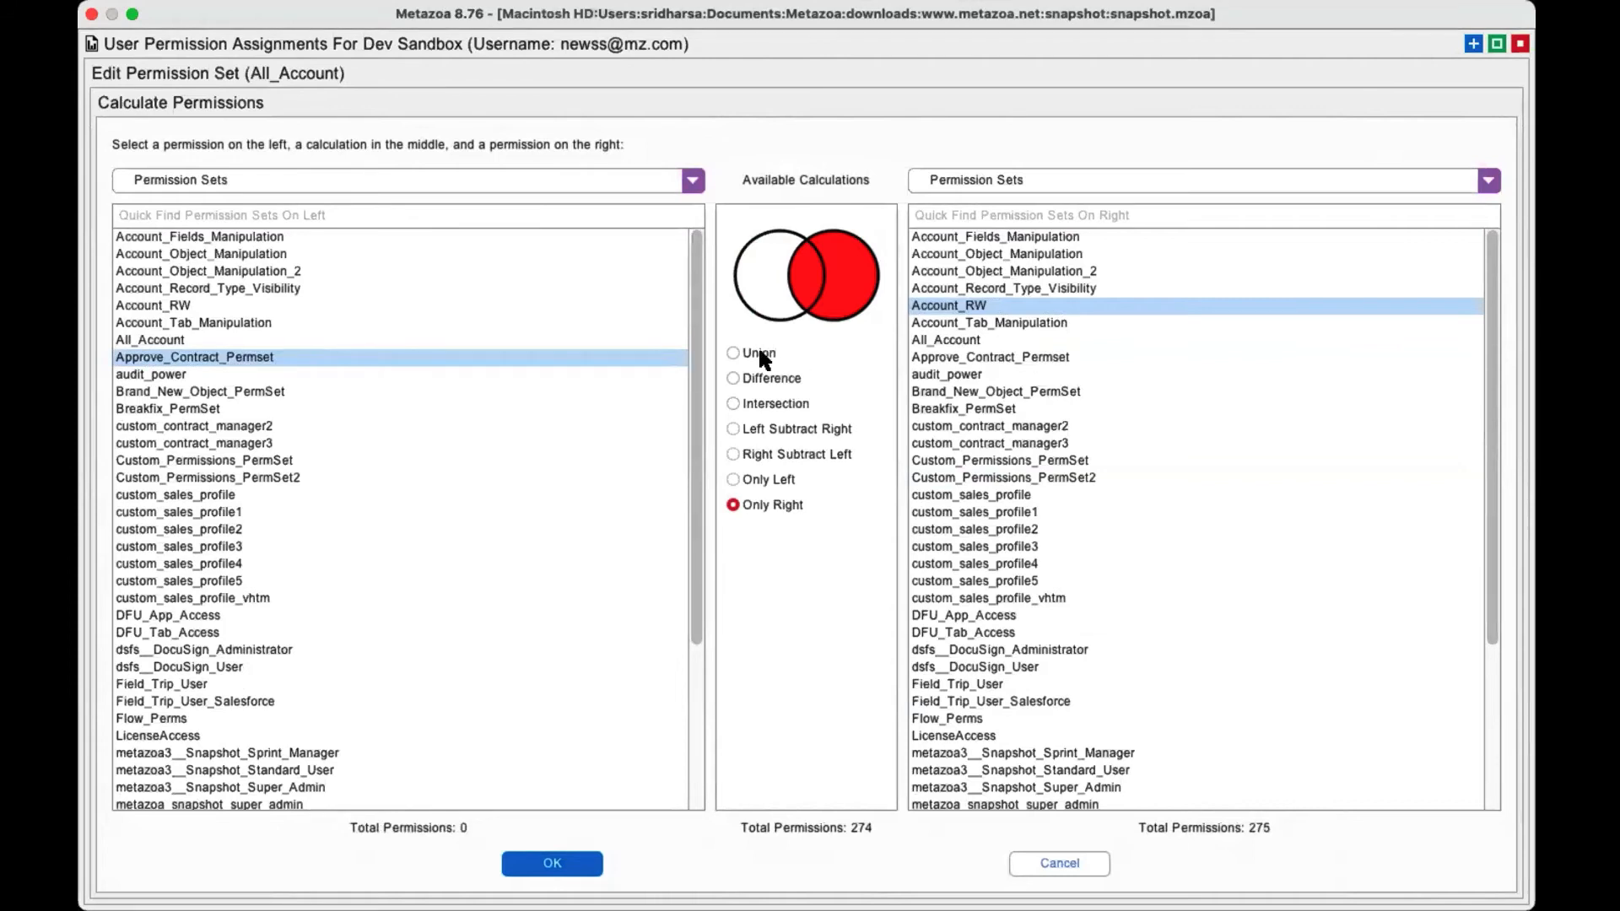
{"action": "left_click", "coordinate": [760, 355]}
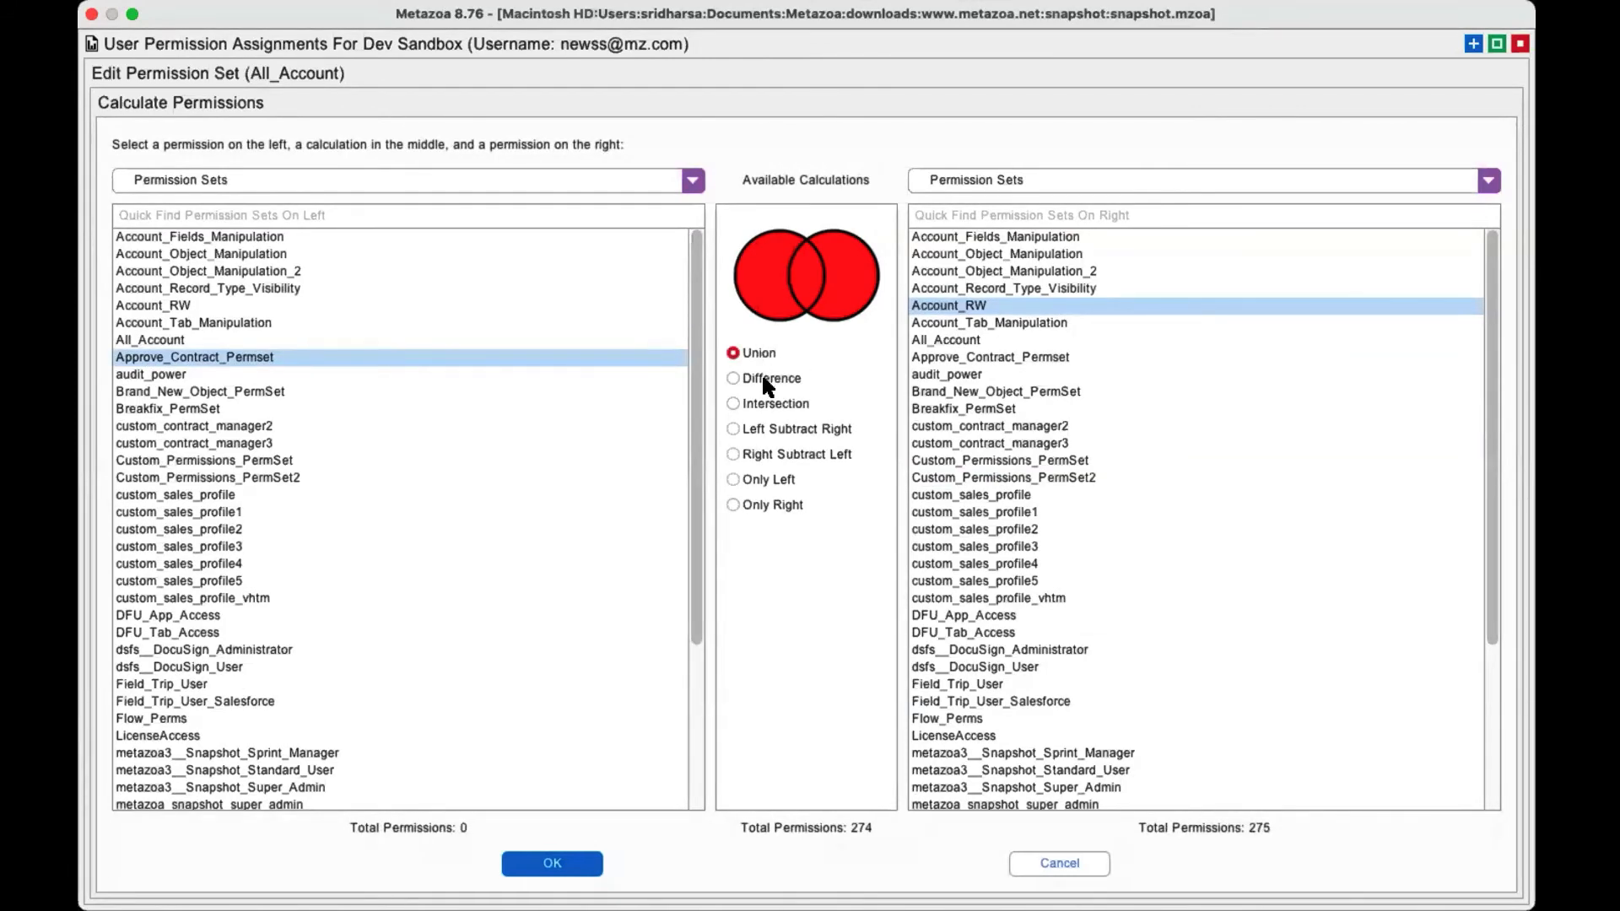
{"action": "left_click", "coordinate": [764, 380]}
{"action": "left_click", "coordinate": [765, 402]}
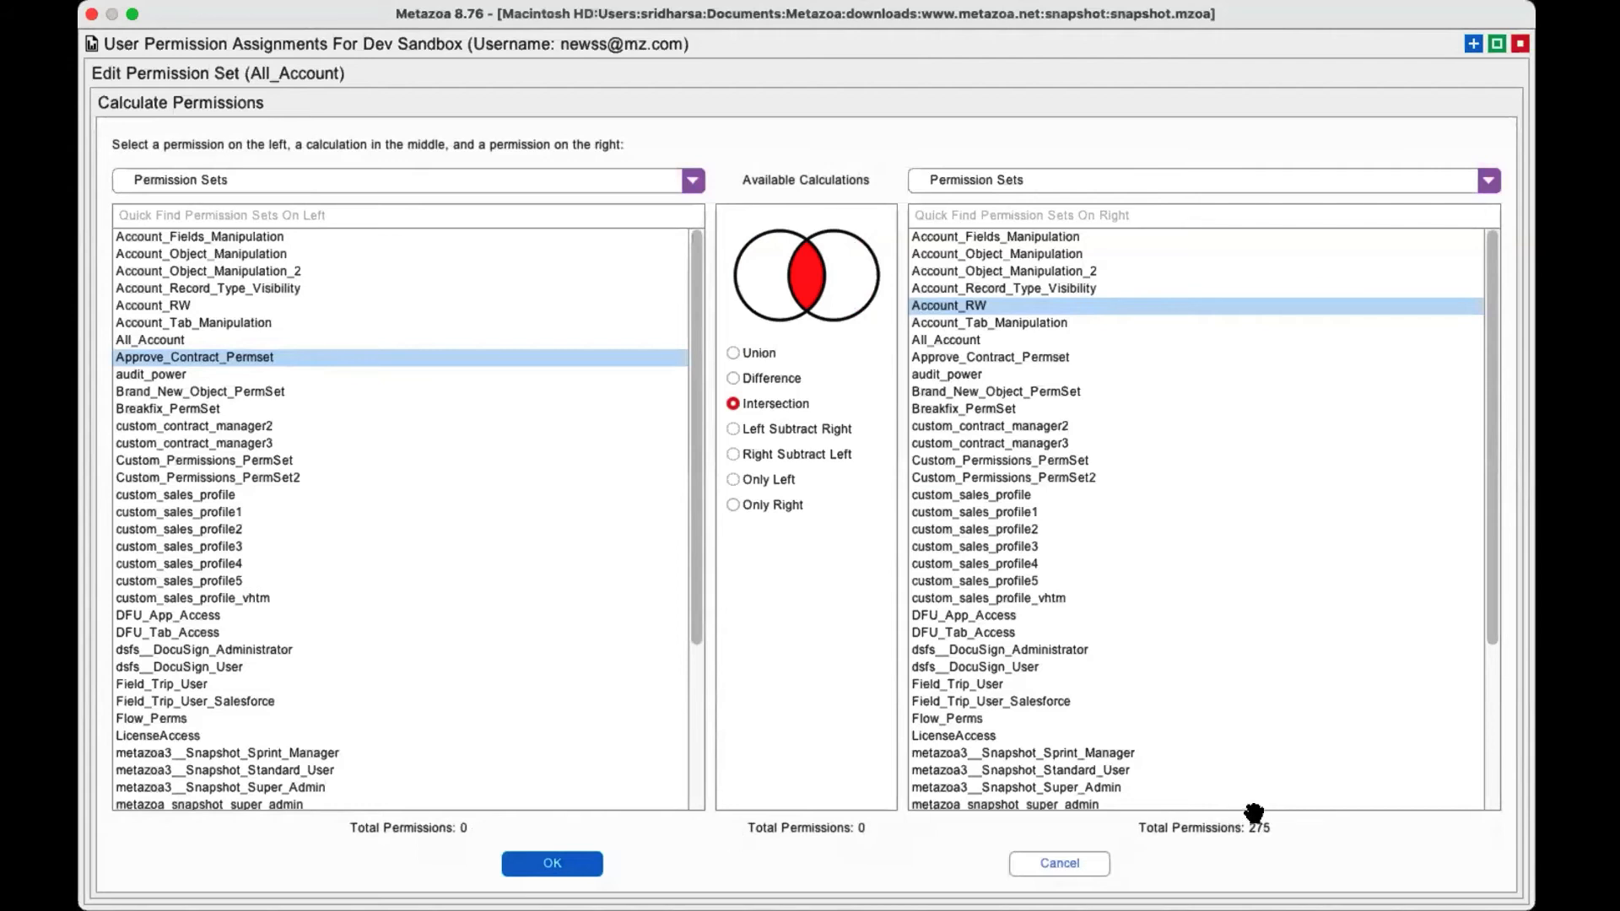
Try to apply the Intersection, then replace Approve_Contract_Permset with Account_Object_Manipulation and apply its Intersection with Account_RW to All_Account.
{"action": "left_click", "coordinate": [552, 863]}
{"action": "left_click", "coordinate": [806, 398]}
{"action": "left_click", "coordinate": [206, 253]}
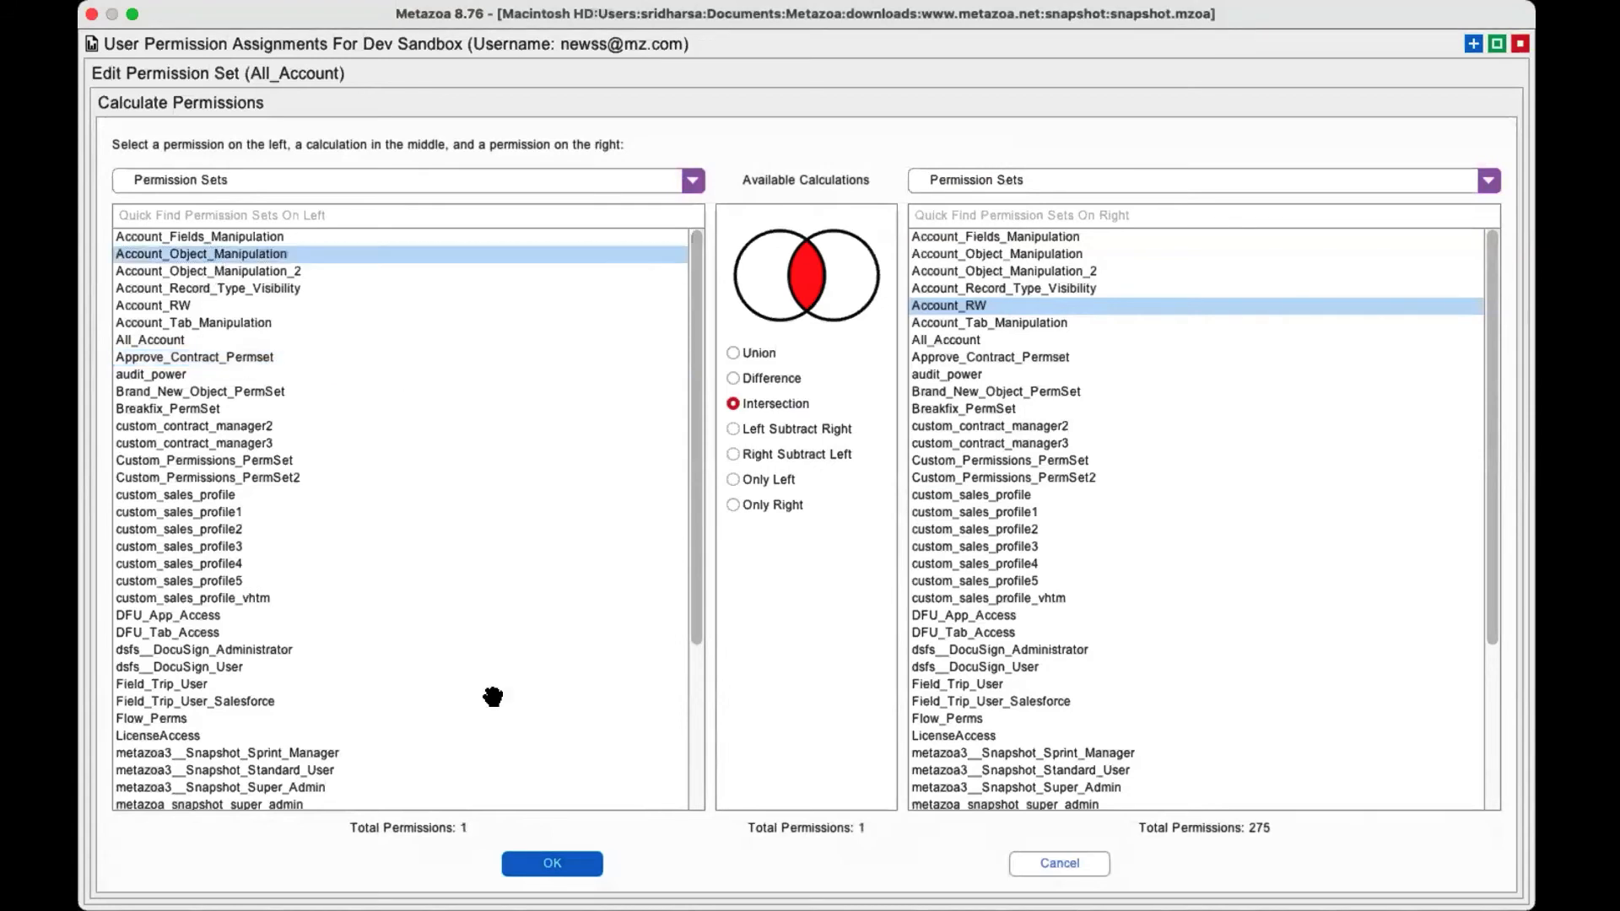
{"action": "left_click", "coordinate": [557, 864]}
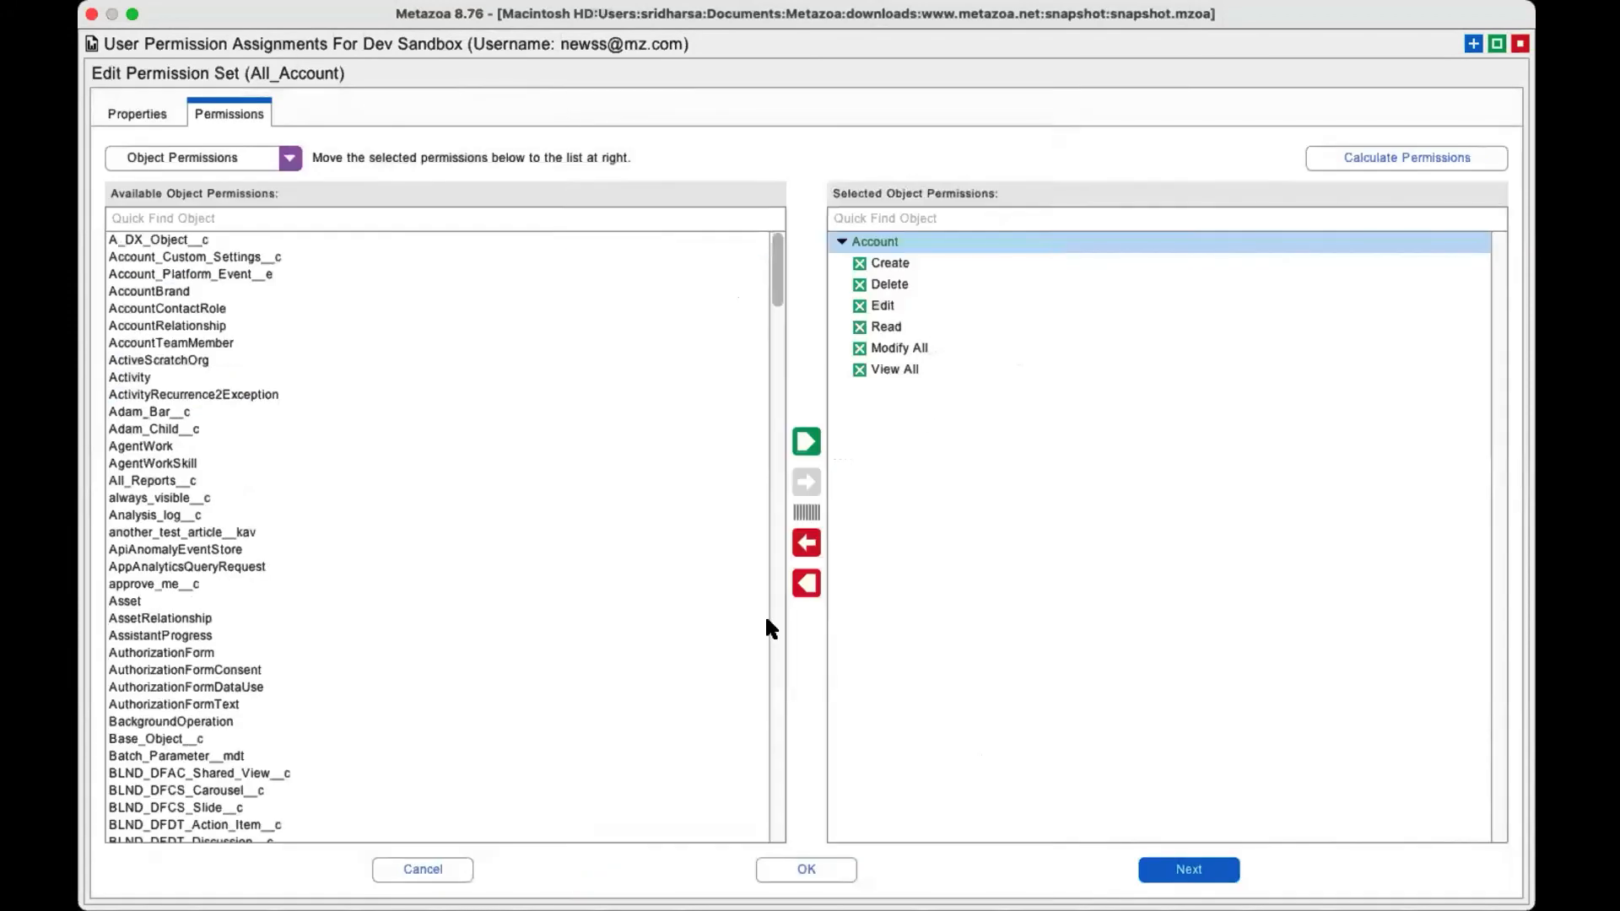